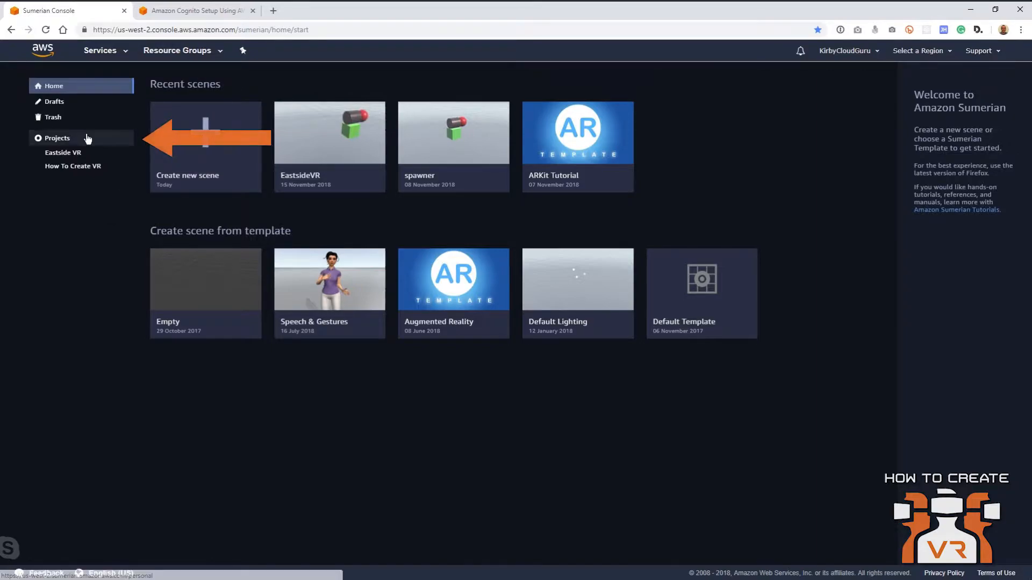
- Create a new project named Super Secret Project
{"action": "left_click", "coordinate": [58, 139]}
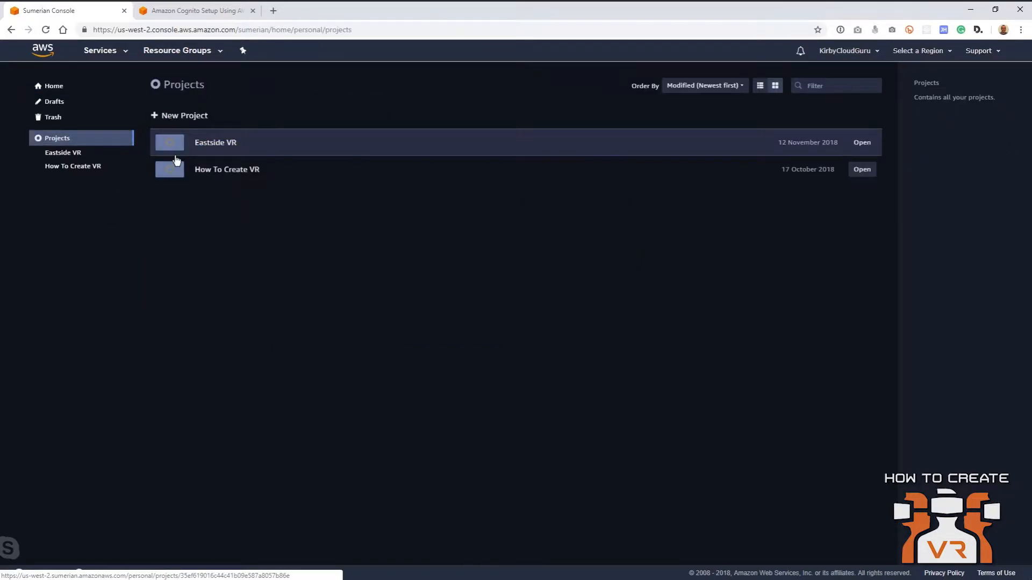
{"action": "left_click", "coordinate": [194, 117]}
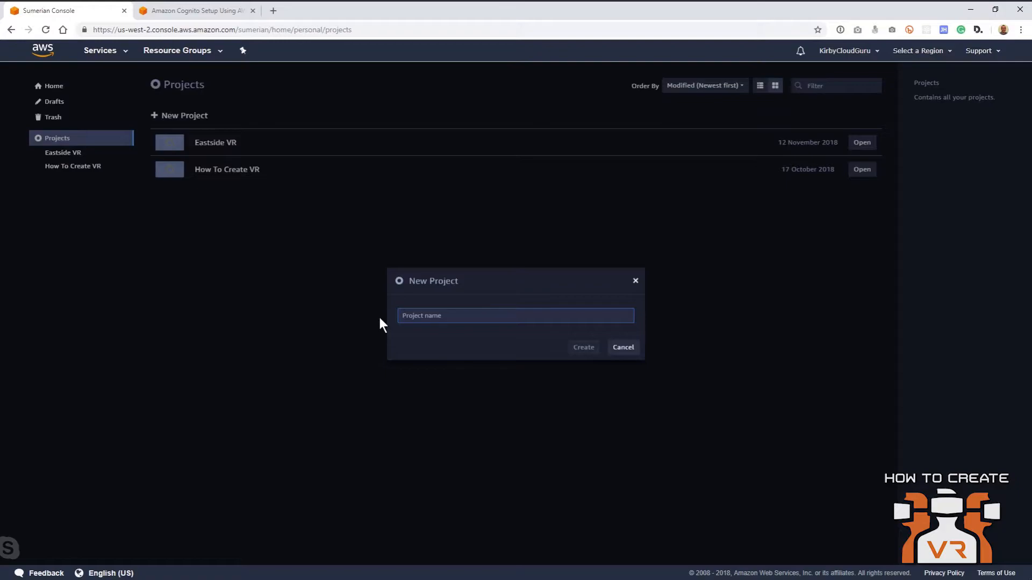
{"action": "type", "text": "Super Secret Project"}
{"action": "key", "text": "Return"}
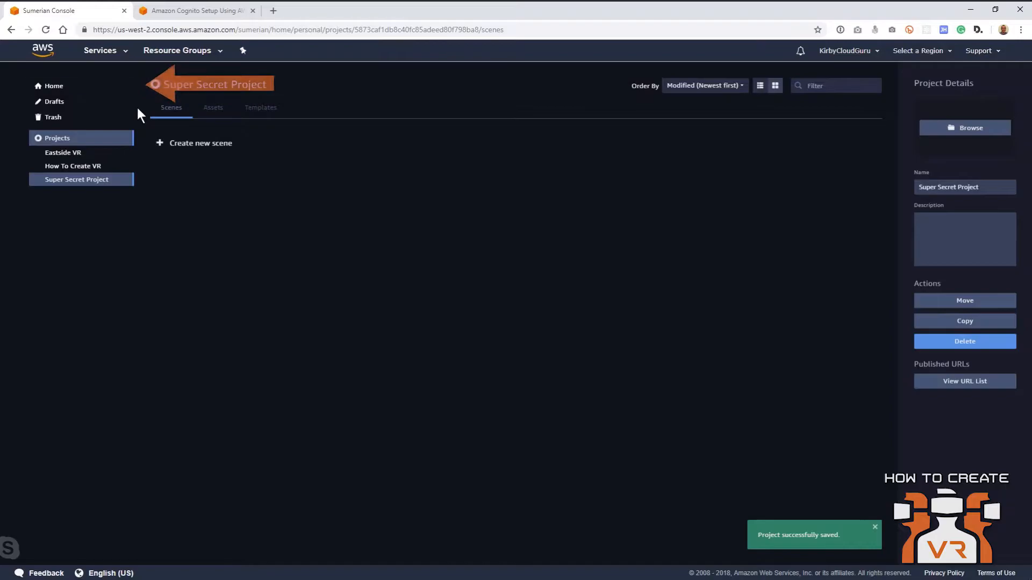
- Create a new scene named Super Secret Template from the Default Lighting template on the home page
{"action": "left_click", "coordinate": [88, 92]}
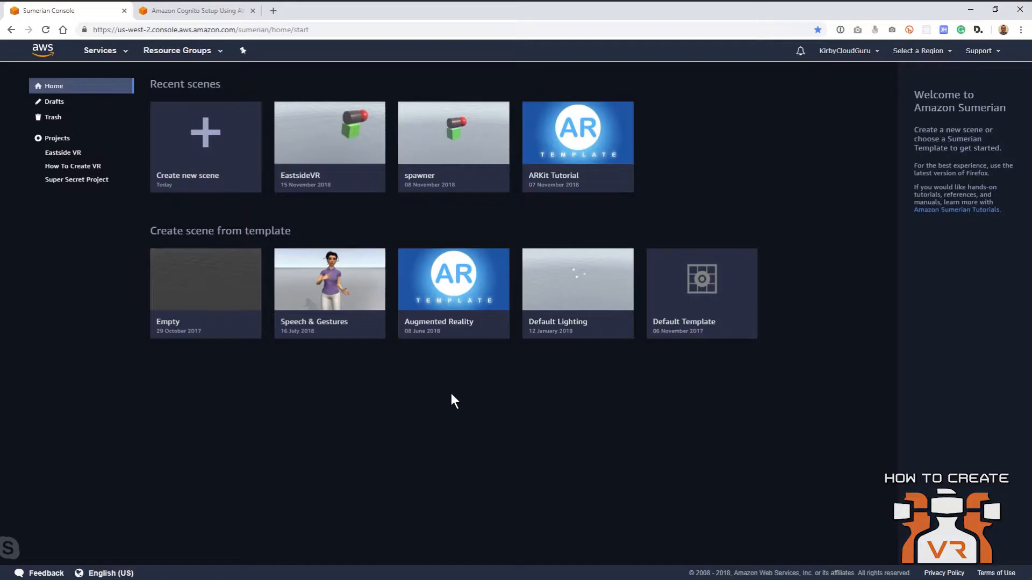
{"action": "left_click", "coordinate": [582, 291]}
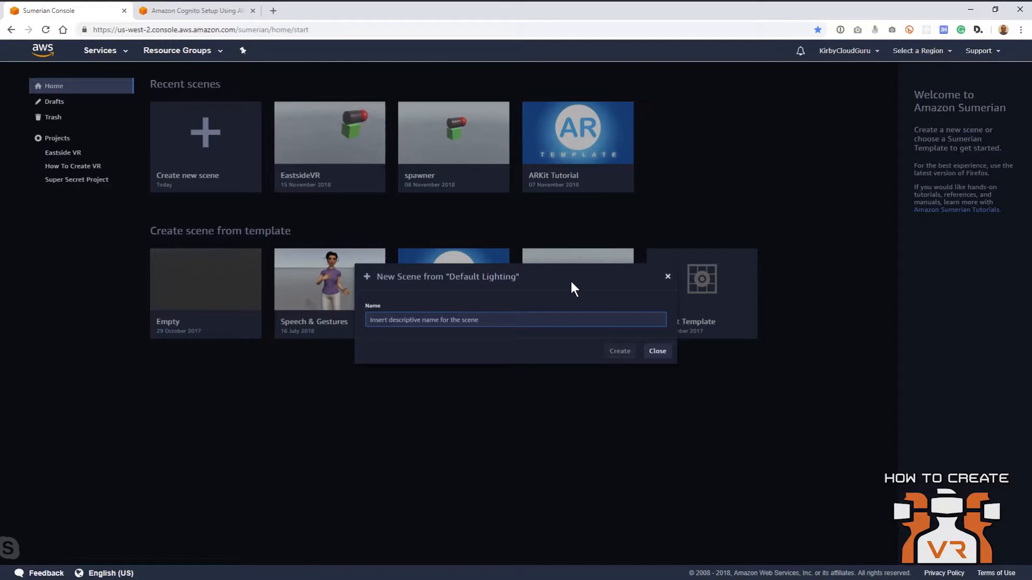
{"action": "type", "text": "Super Secret Template"}
{"action": "key", "text": "Return"}
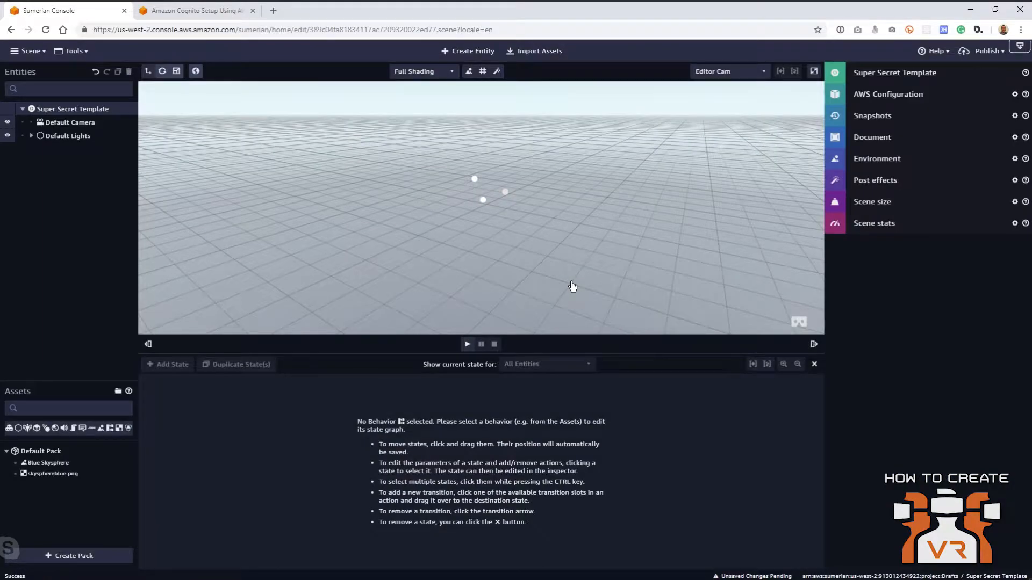
- Paste the Cognito identity pool ID into the scene's AWS Configuration
{"action": "left_click", "coordinate": [915, 96]}
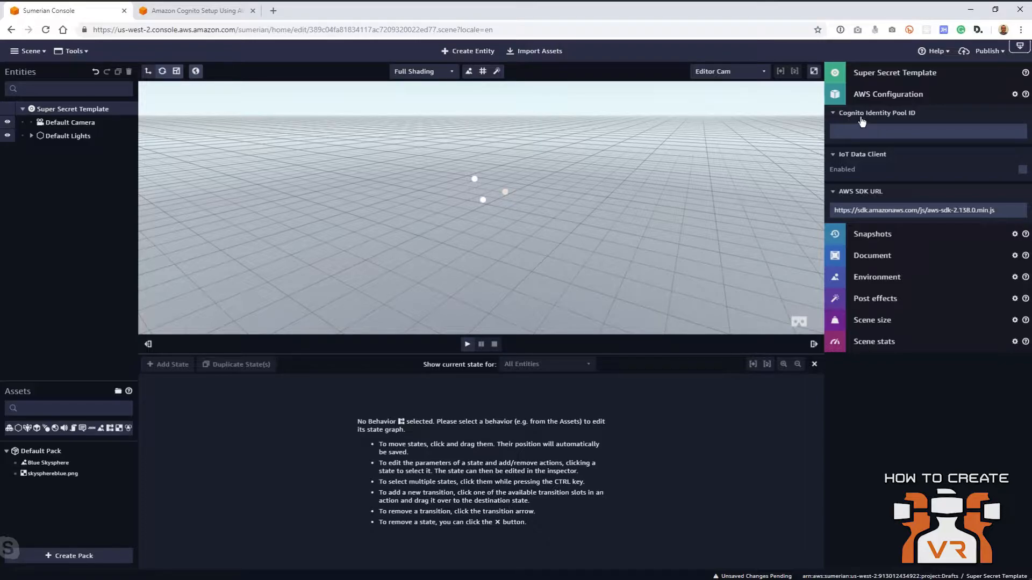
{"action": "left_click", "coordinate": [163, 12]}
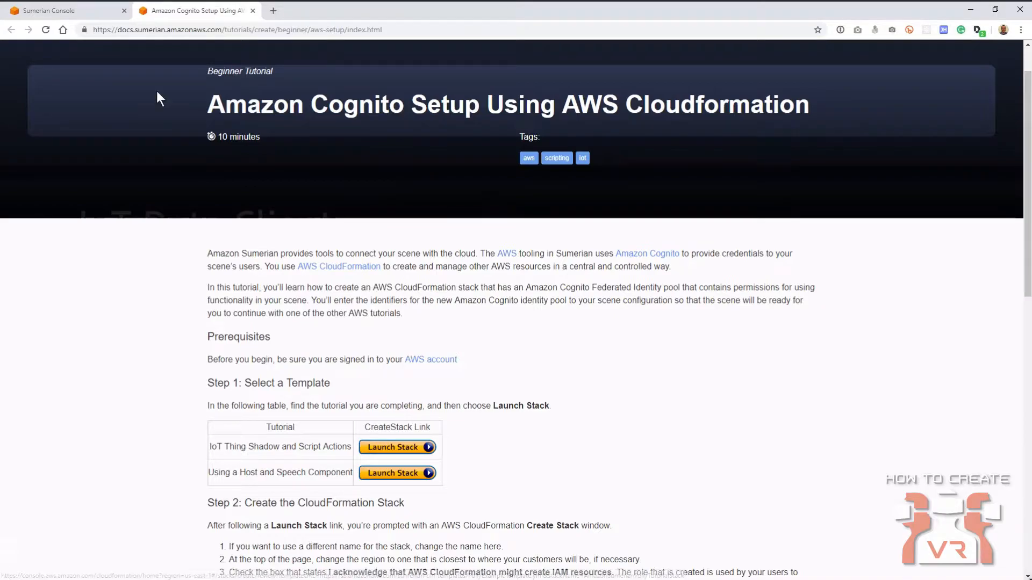
{"action": "left_click", "coordinate": [69, 10]}
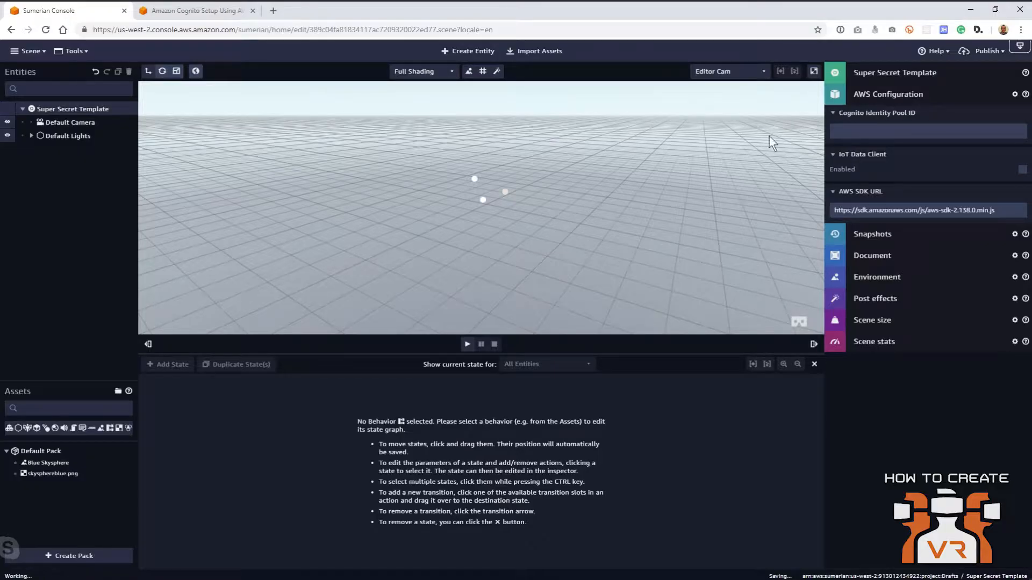
{"action": "left_click", "coordinate": [866, 129]}
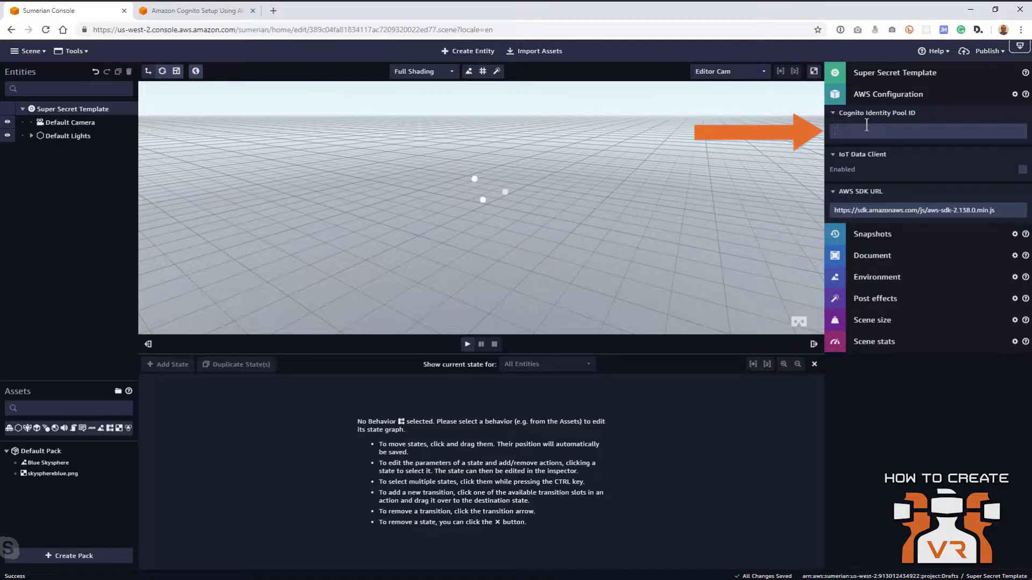
{"action": "key", "text": "ctrl+v"}
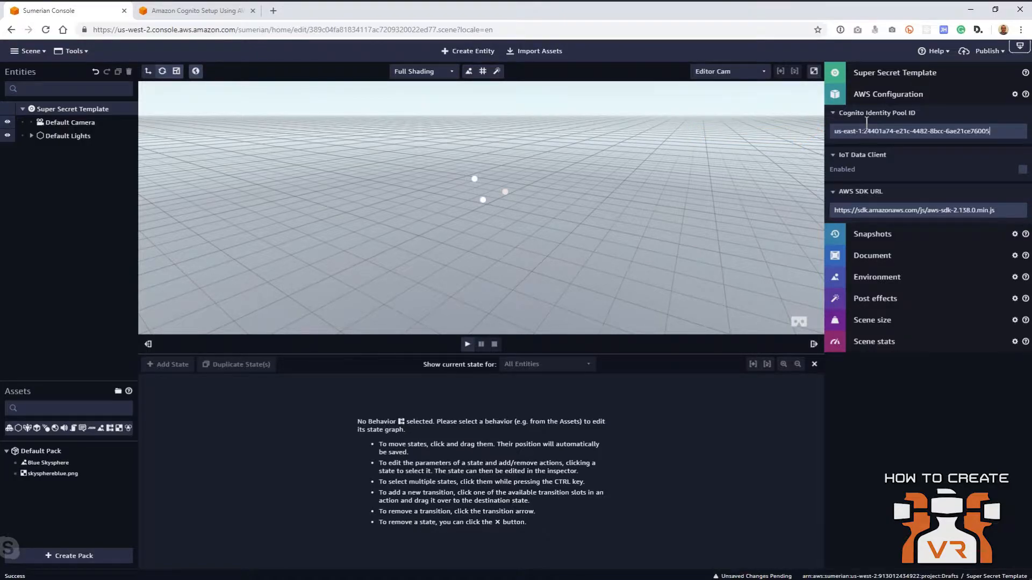
{"action": "left_click", "coordinate": [866, 96]}
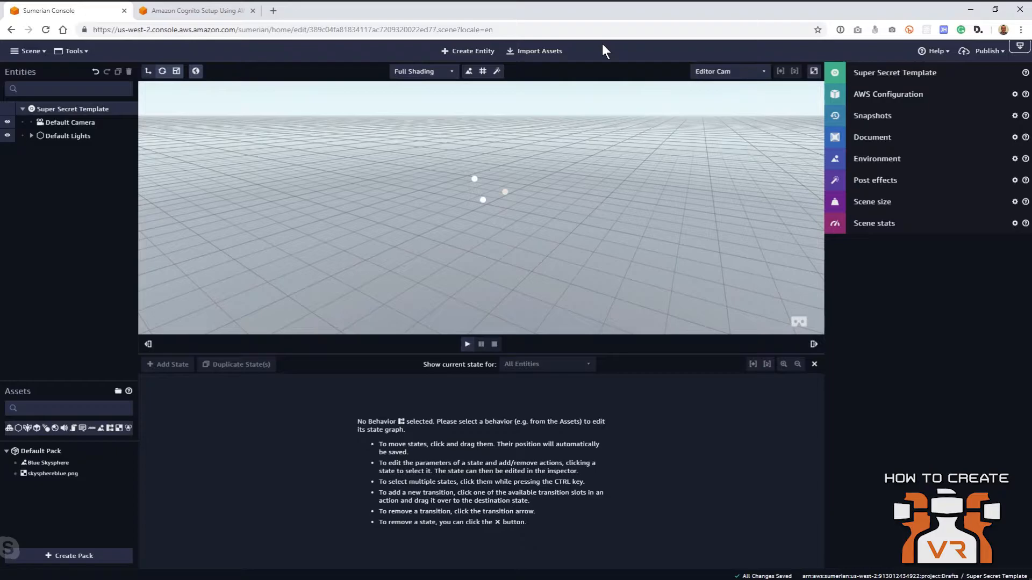
- Search the asset library for grace and import the Grace Hoodie asset pack into the scene
{"action": "left_click", "coordinate": [544, 53]}
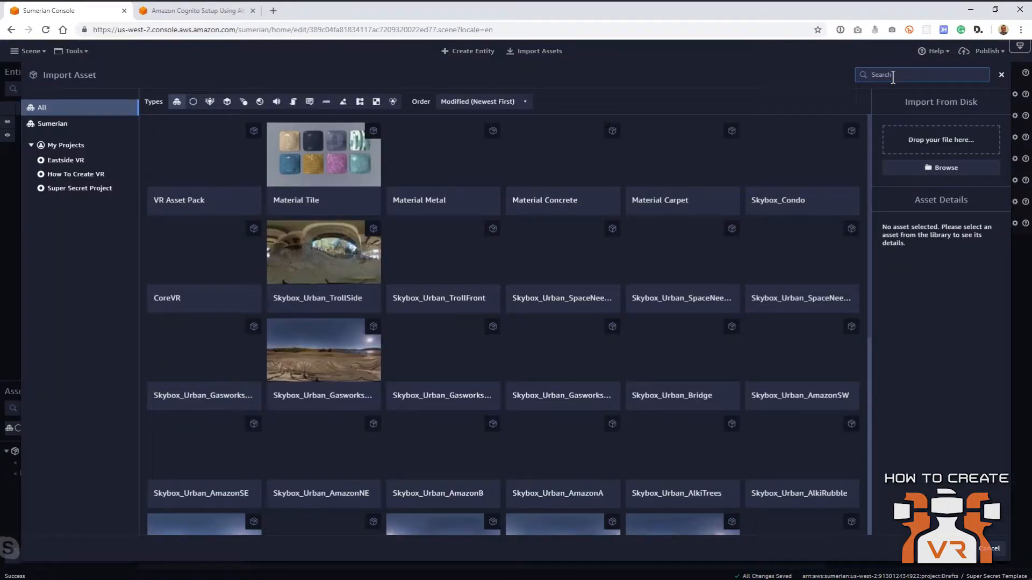
{"action": "type", "text": "g"}
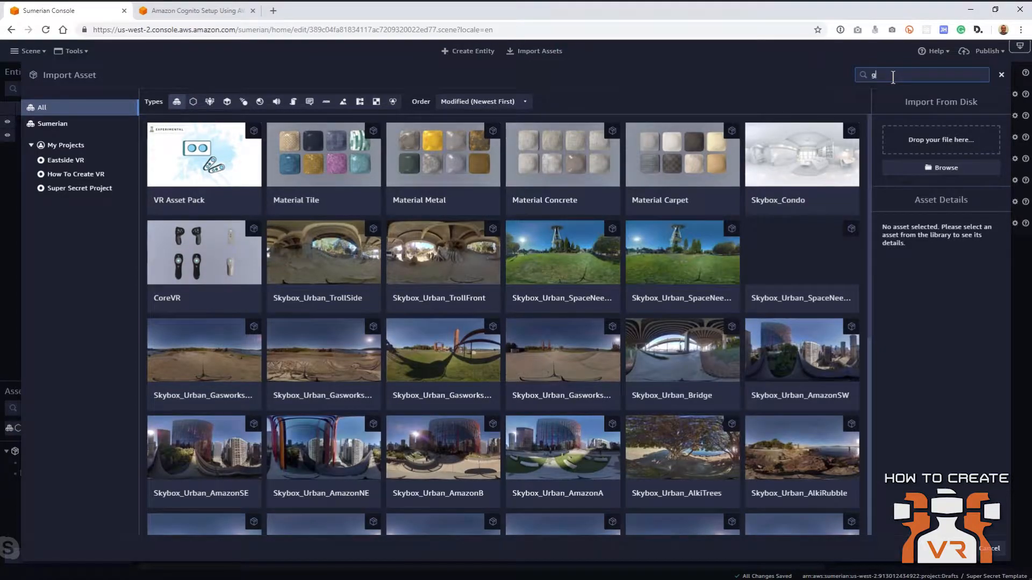
{"action": "type", "text": "race"}
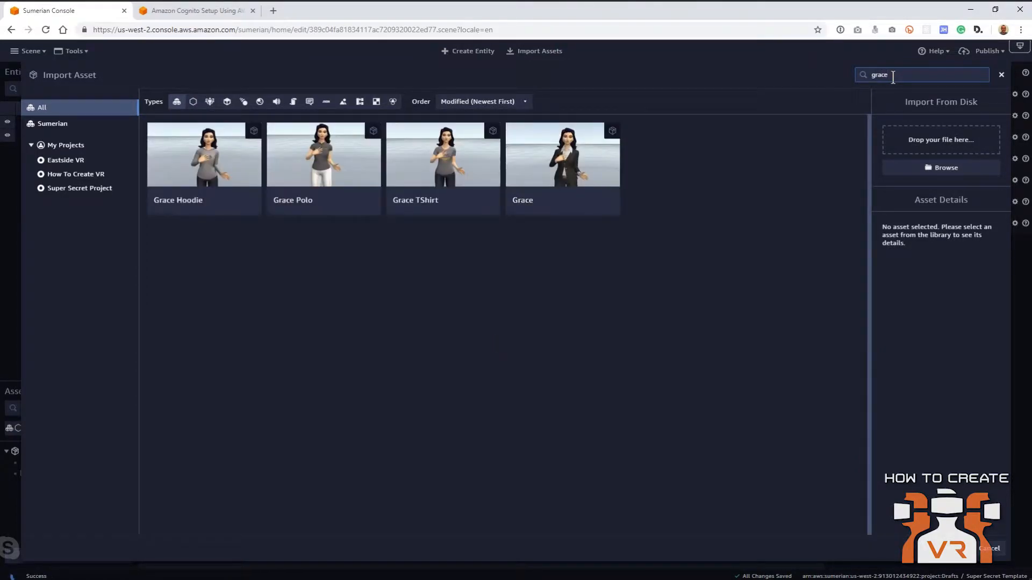
{"action": "left_click", "coordinate": [213, 169]}
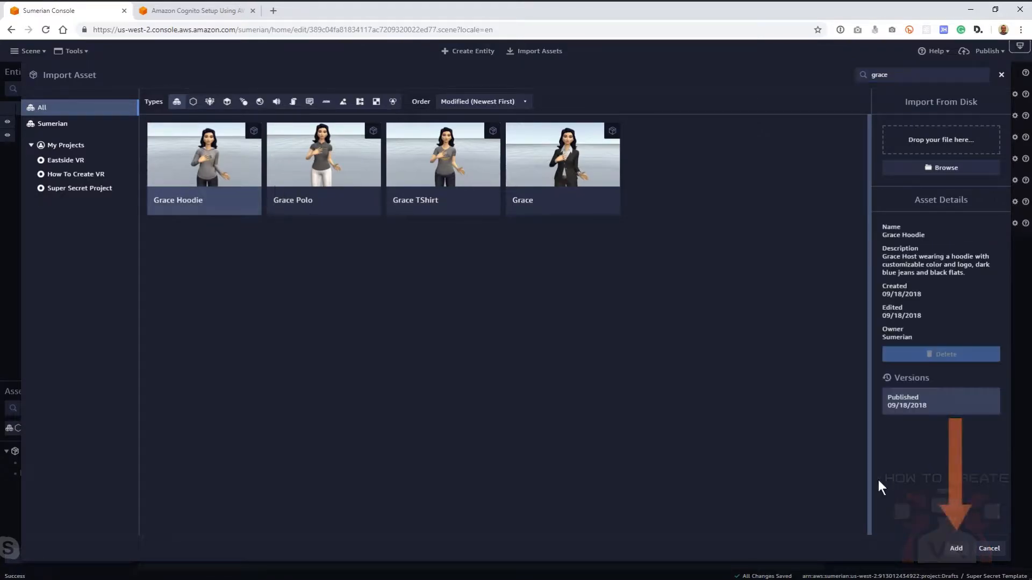
{"action": "left_click", "coordinate": [956, 548]}
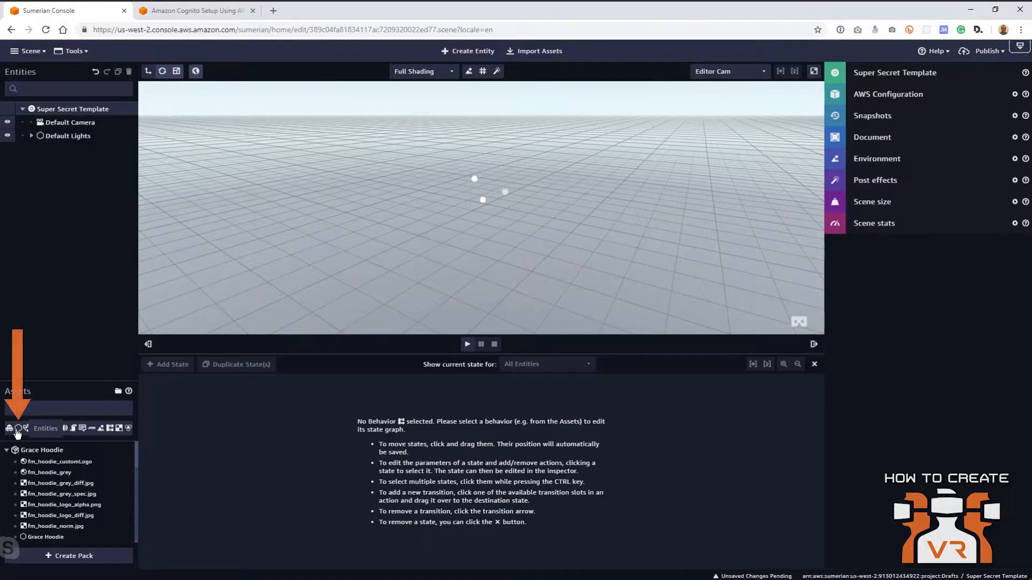
- Filter the assets to entities, add the Grace Hoodie entity to the scene and frame the character in the viewport
{"action": "left_click", "coordinate": [18, 433]}
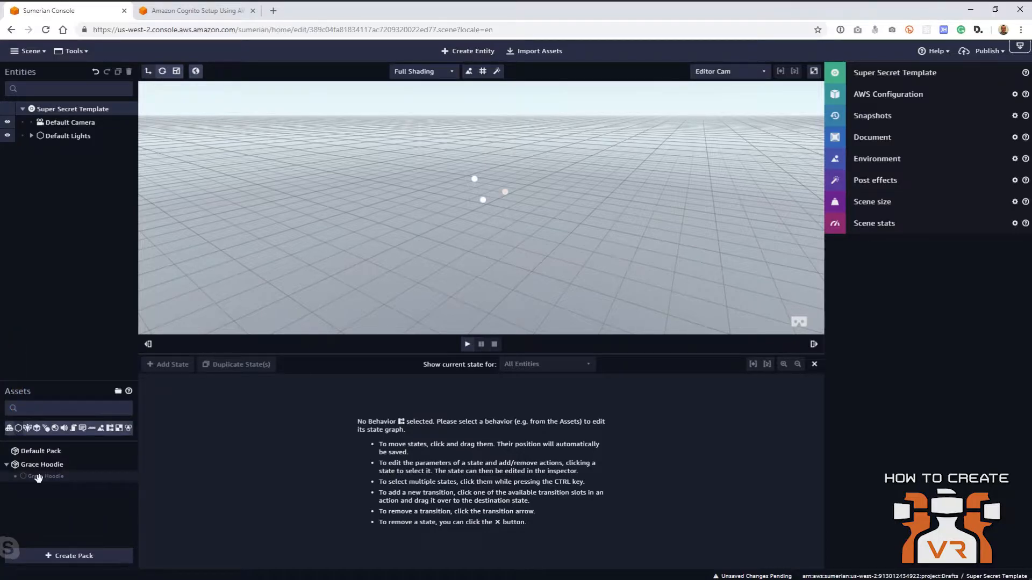
{"action": "left_click_drag", "start_coordinate": [37, 478], "coordinate": [91, 270]}
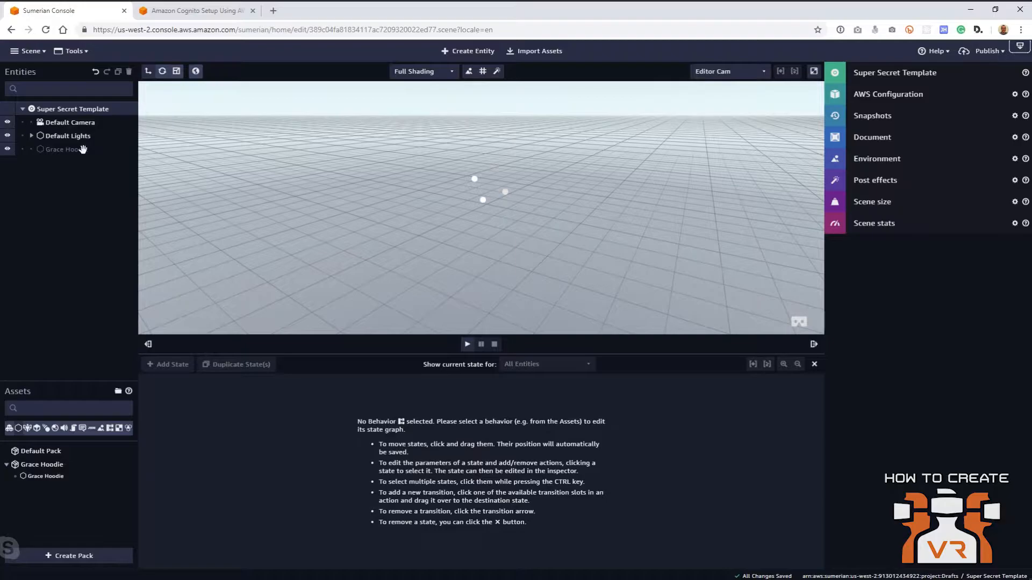
{"action": "left_click", "coordinate": [83, 149]}
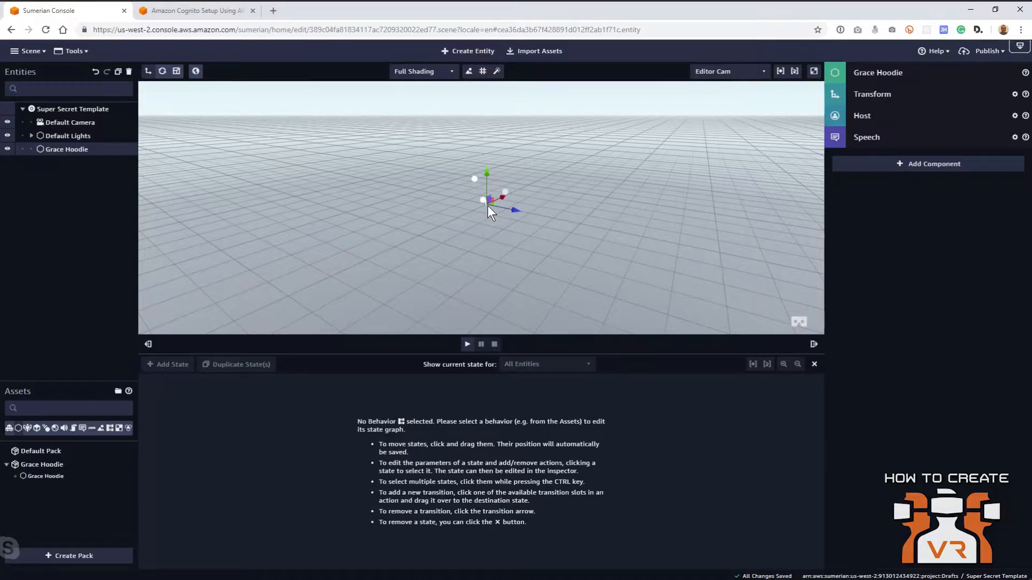
{"action": "left_click", "coordinate": [781, 74]}
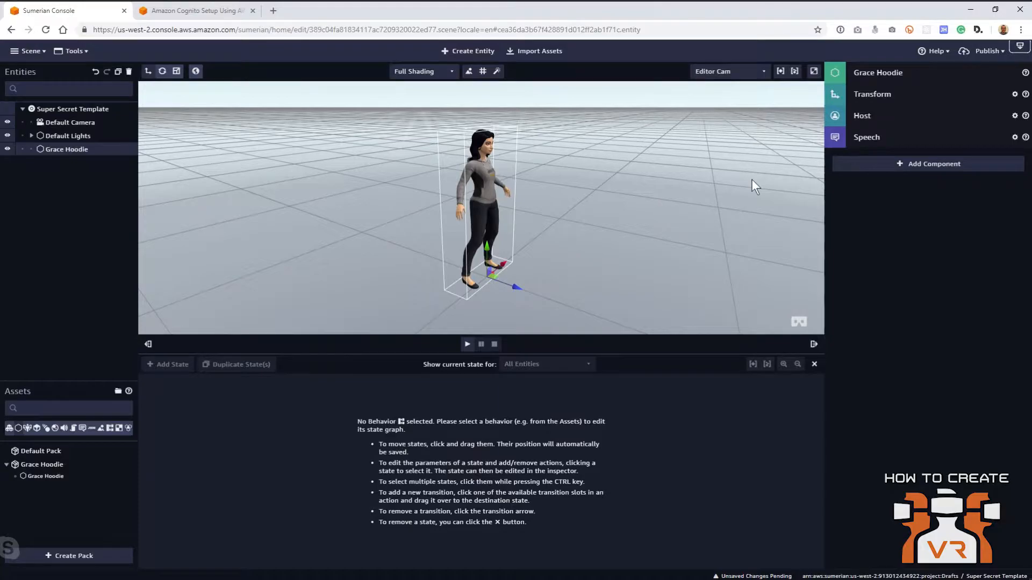
- Add a new speech file to Grace Hoodie's Speech component and rename it IntroSpeech
{"action": "left_click", "coordinate": [879, 142]}
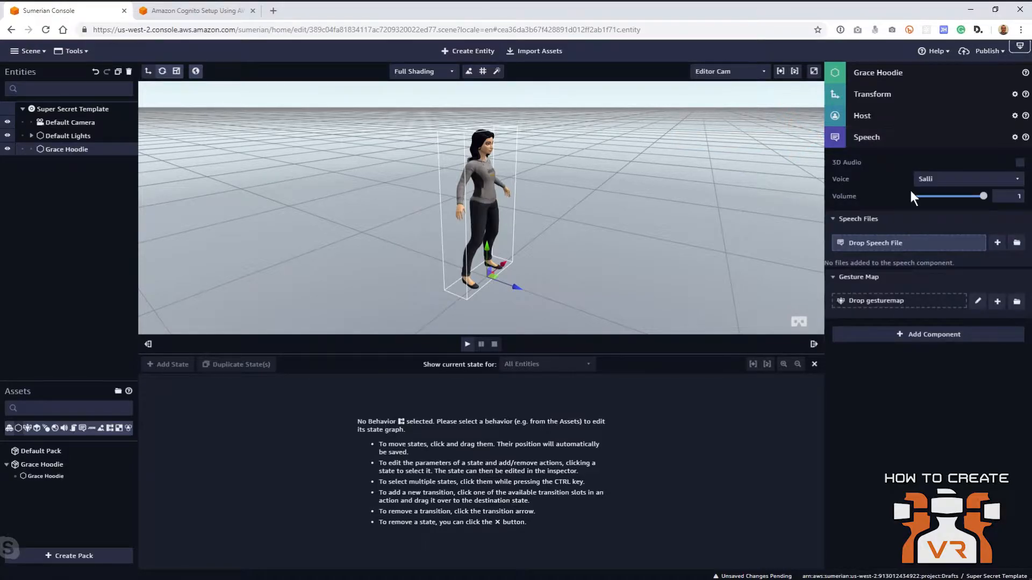
{"action": "left_click", "coordinate": [956, 180]}
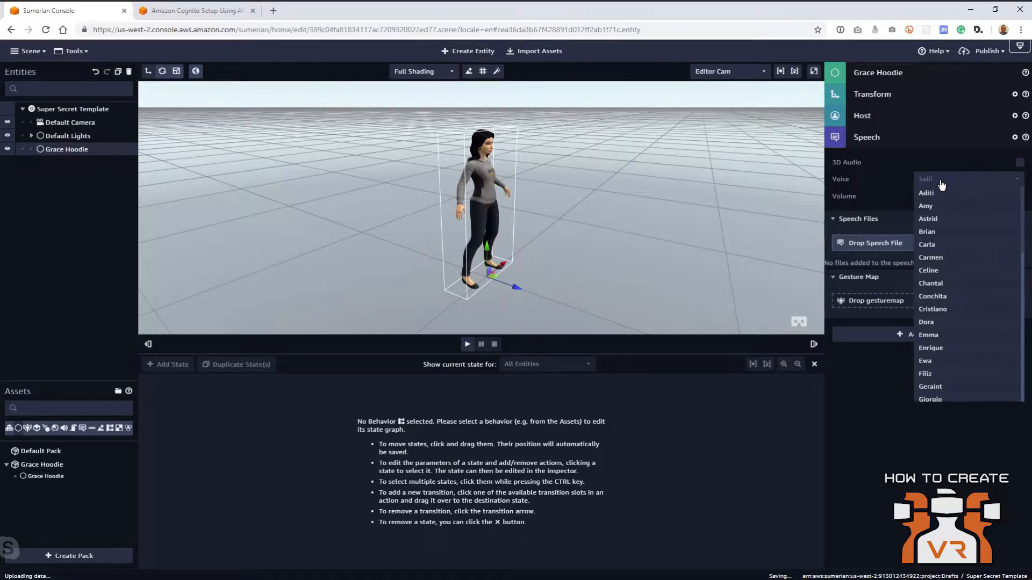
{"action": "left_click", "coordinate": [923, 182]}
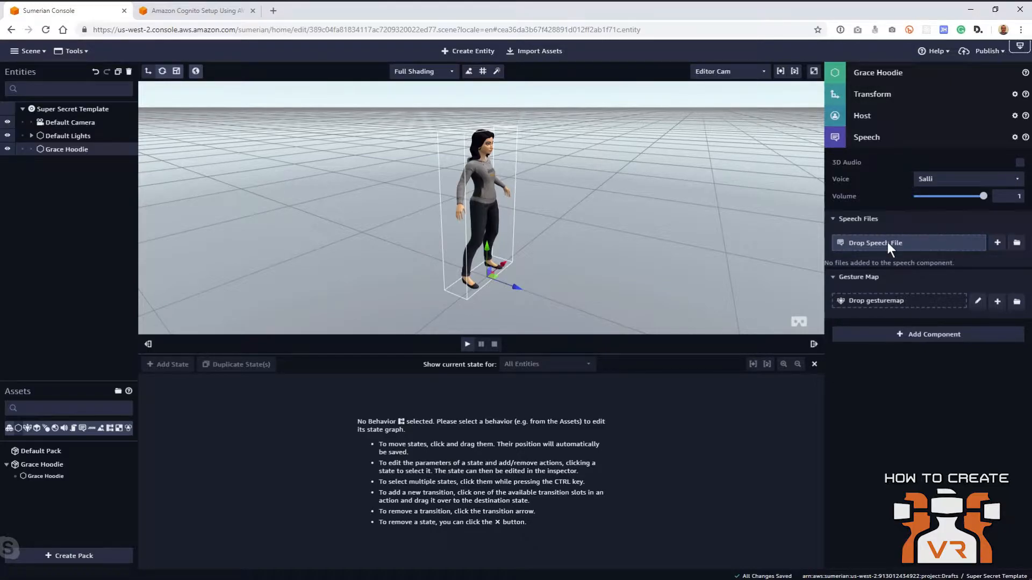
{"action": "left_click", "coordinate": [997, 243]}
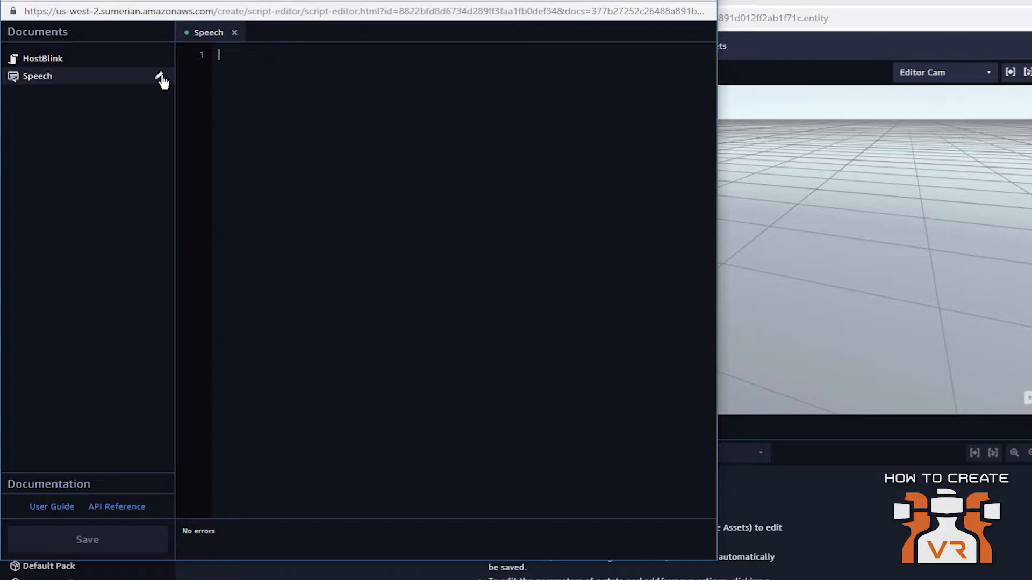
{"action": "left_click", "coordinate": [160, 78]}
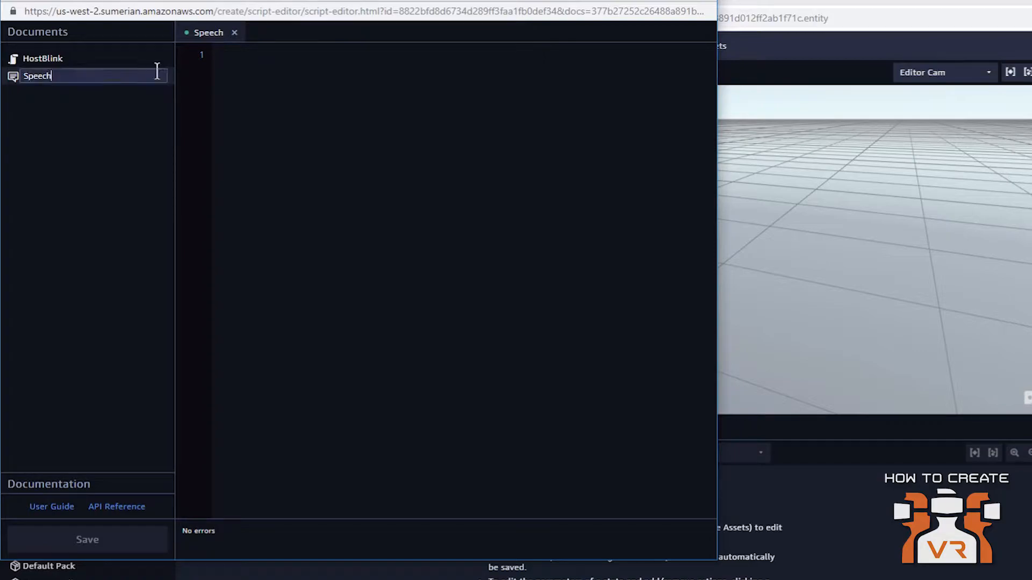
{"action": "key", "text": "Home"}
{"action": "type", "text": "Intro"}
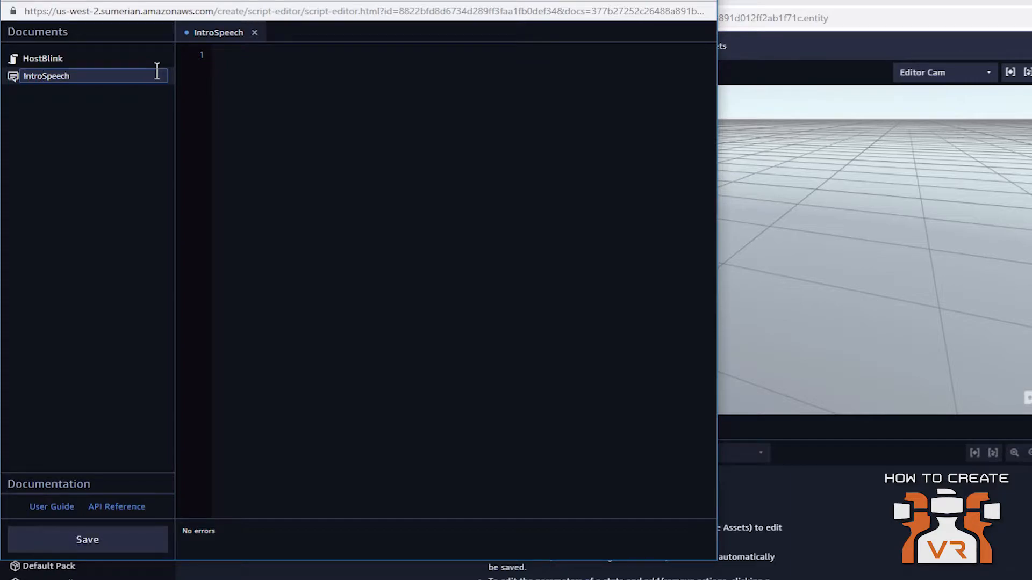
- Write "Hello World!", a blank line and "My name is Grace. Welcome to Super Secret Project." in IntroSpeech, save it and return to the scene
{"action": "left_click", "coordinate": [458, 101]}
{"action": "type", "text": "Hello"}
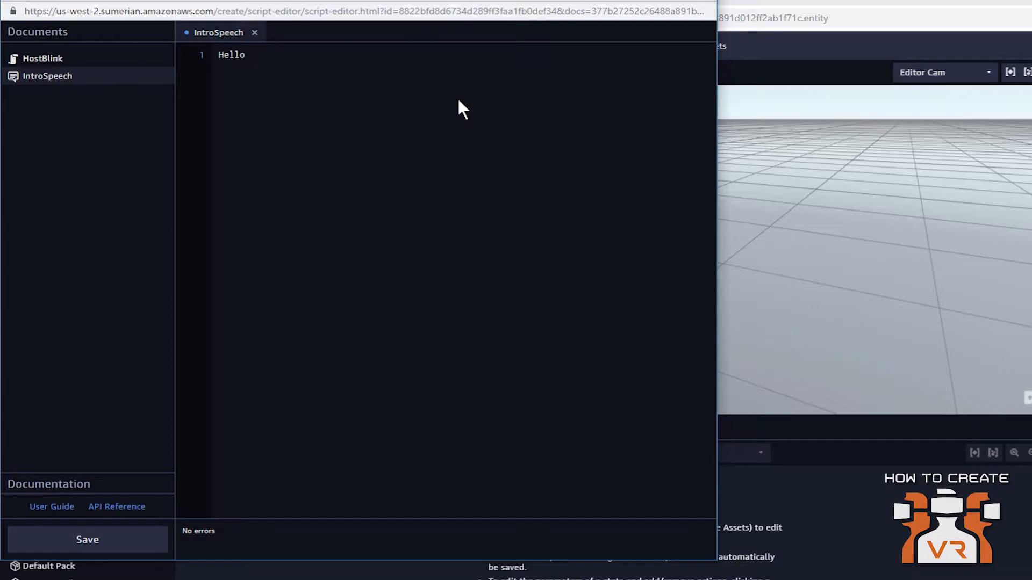
{"action": "type", "text": " Wordl!"}
{"action": "key", "text": "BackSpace"}
{"action": "key", "text": "BackSpace"}
{"action": "key", "text": "BackSpace"}
{"action": "type", "text": "ld!"}
{"action": "key", "text": "Return"}
{"action": "key", "text": "Return"}
{"action": "type", "text": "My name is Grace"}
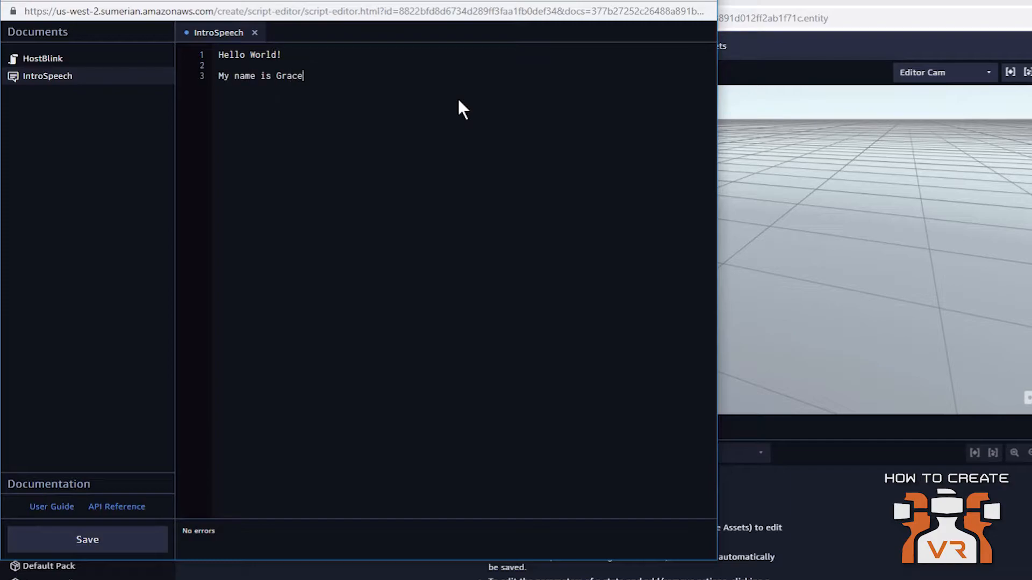
{"action": "type", "text": ".  Welcome to Super Secret Project."}
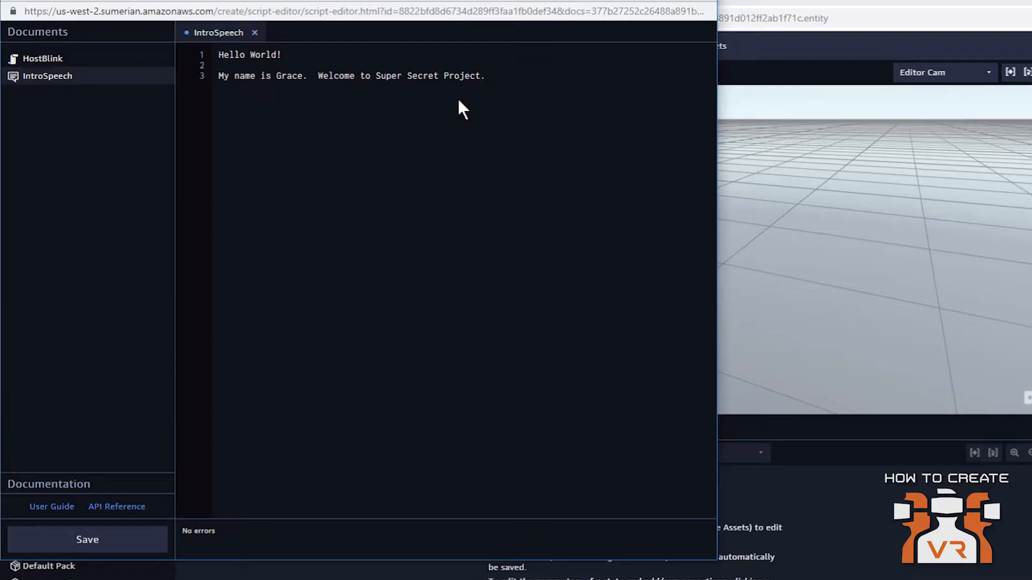
{"action": "left_click", "coordinate": [114, 538]}
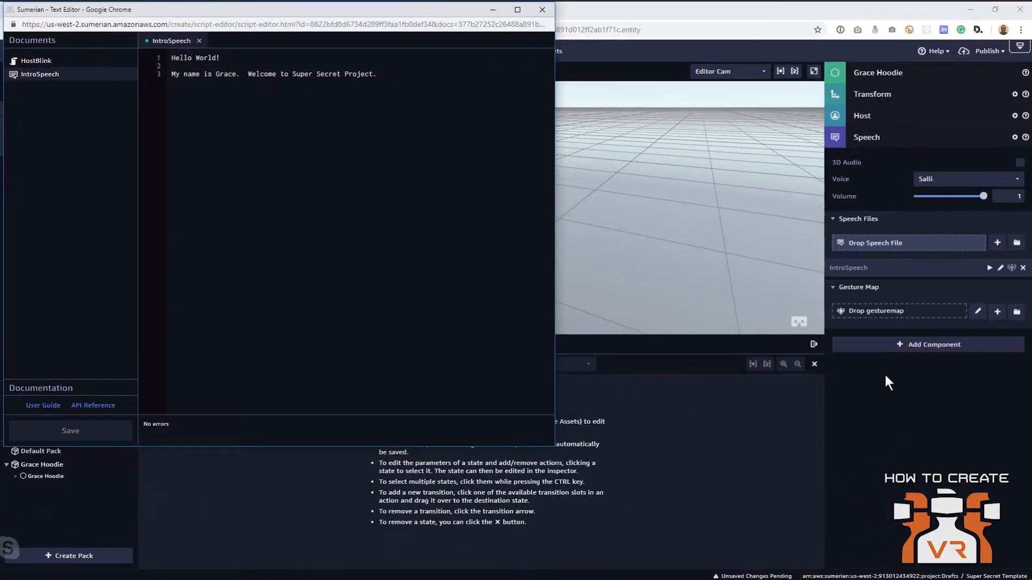
{"action": "left_click", "coordinate": [885, 376]}
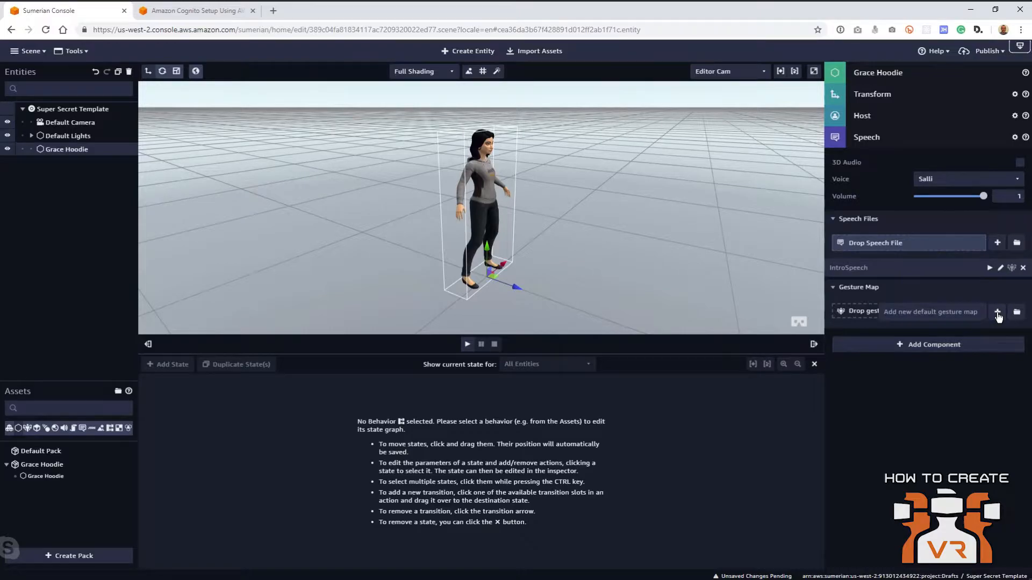
- Add a new default gesture map to Grace Hoodie's Speech component and return to the scene
{"action": "left_click", "coordinate": [997, 313]}
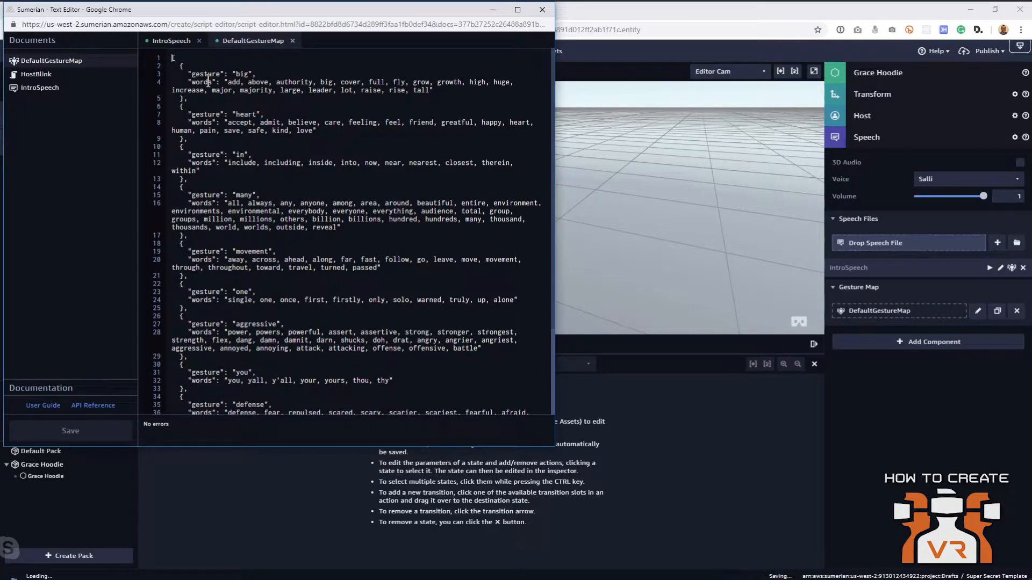
{"action": "left_click", "coordinate": [912, 411]}
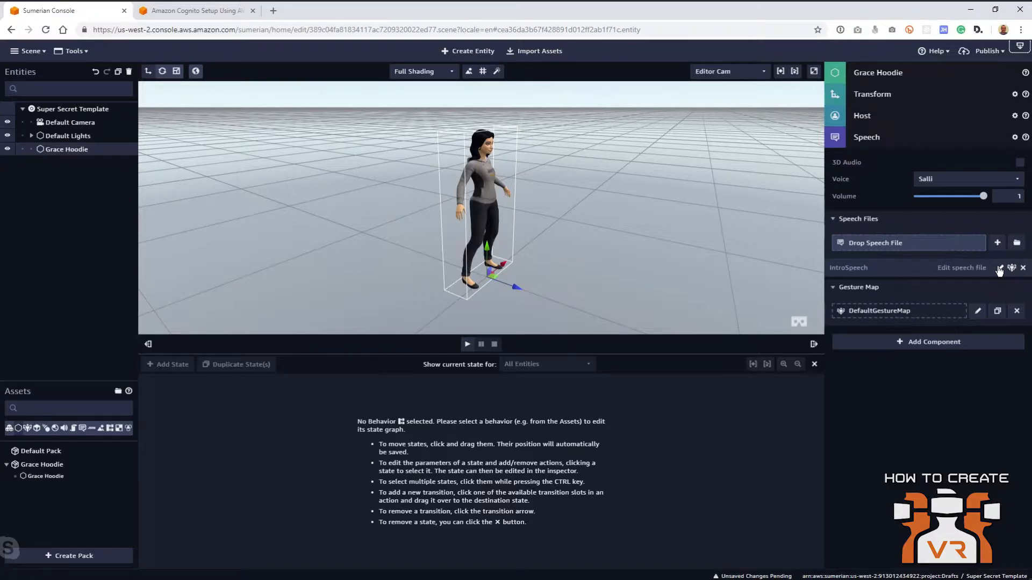
- Open IntroSpeech in the text editor and review its gesture marks against the word lists in DefaultGestureMap
{"action": "left_click", "coordinate": [999, 269]}
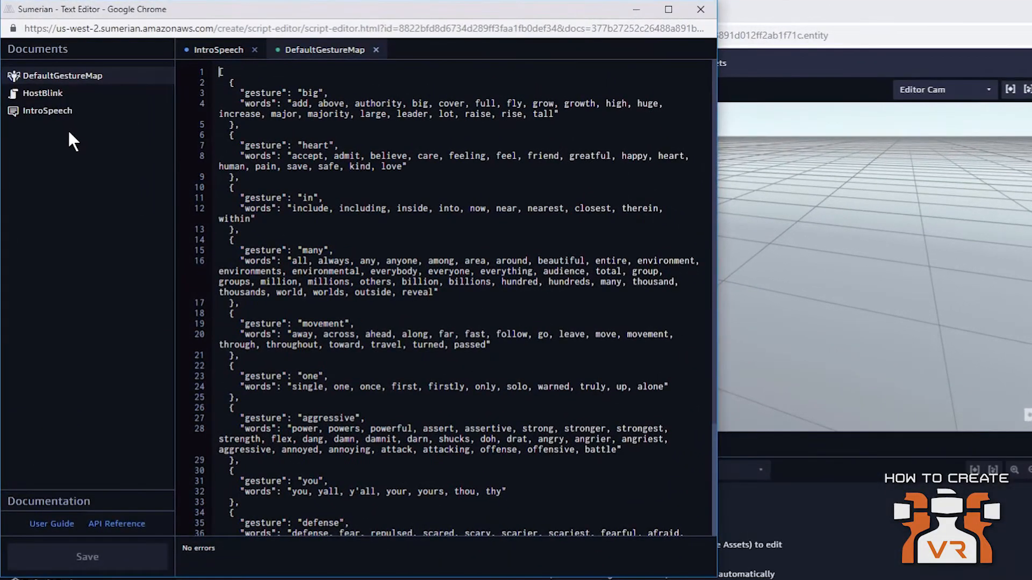
{"action": "left_click", "coordinate": [36, 87]}
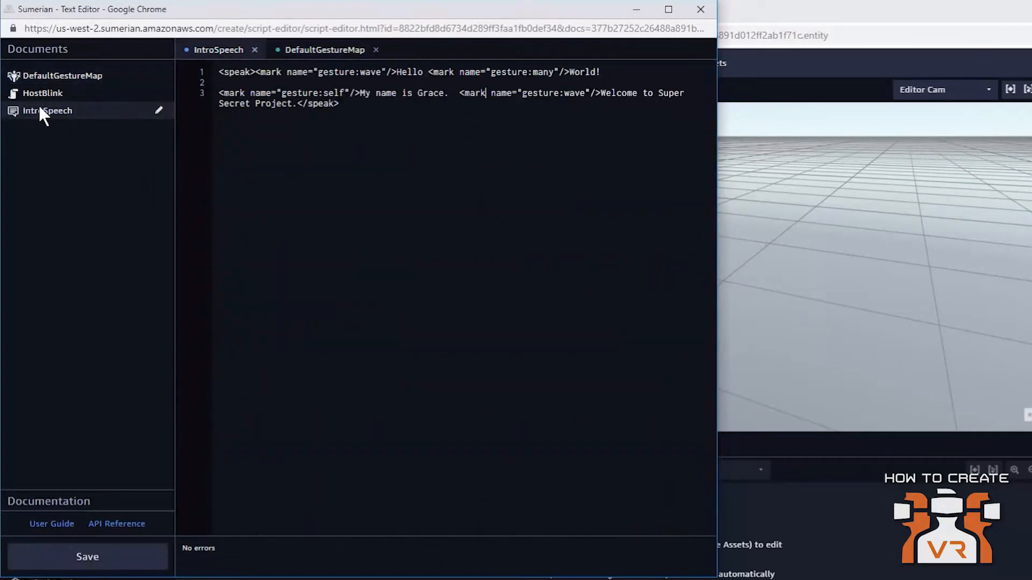
{"action": "left_click", "coordinate": [257, 71]}
{"action": "left_click", "coordinate": [66, 75]}
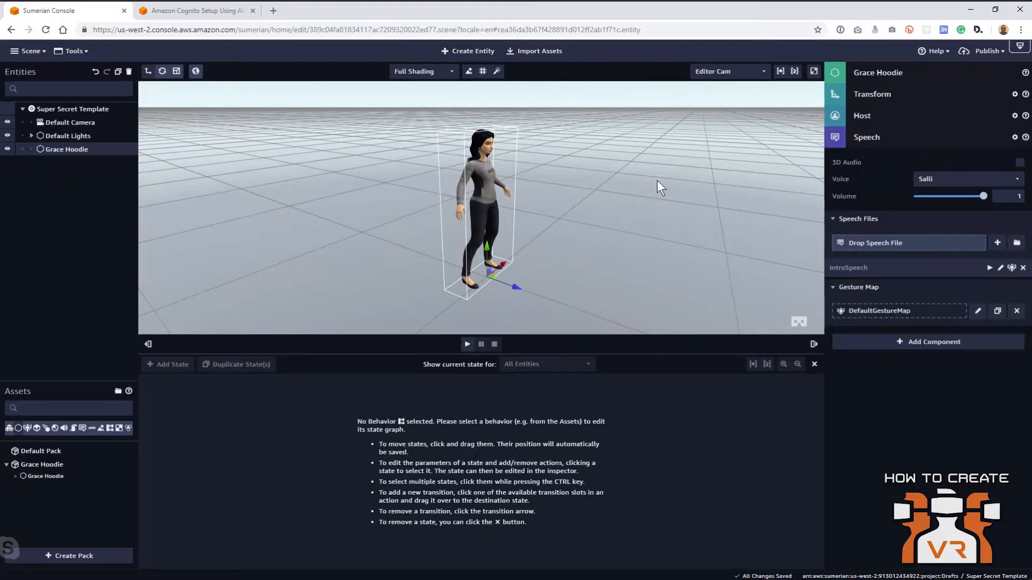
- Add a State Machine component to Grace Hoodie and create a behavior named "Intro Behavior" in it
{"action": "left_click", "coordinate": [889, 141]}
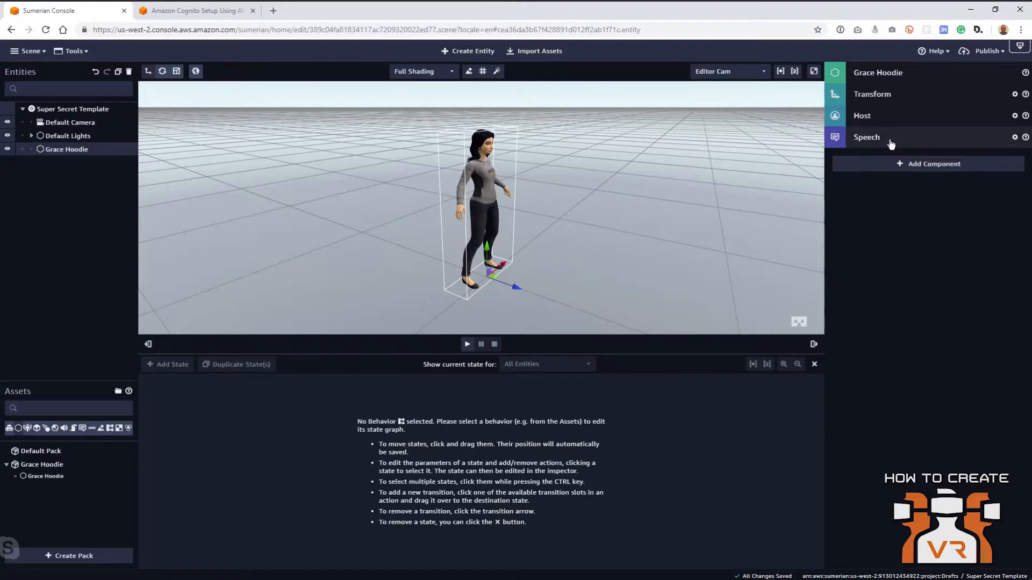
{"action": "left_click", "coordinate": [932, 165]}
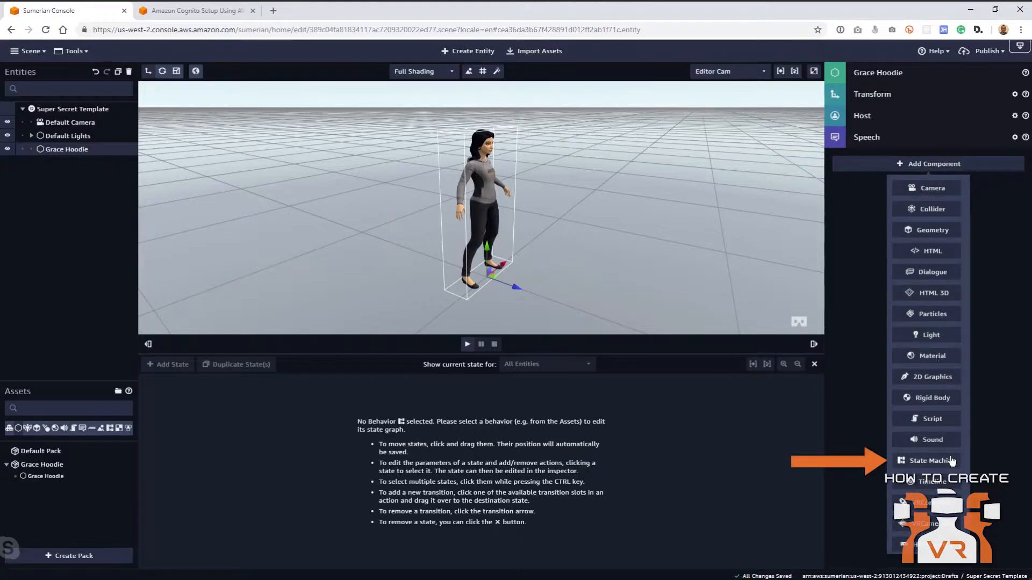
{"action": "left_click", "coordinate": [951, 461]}
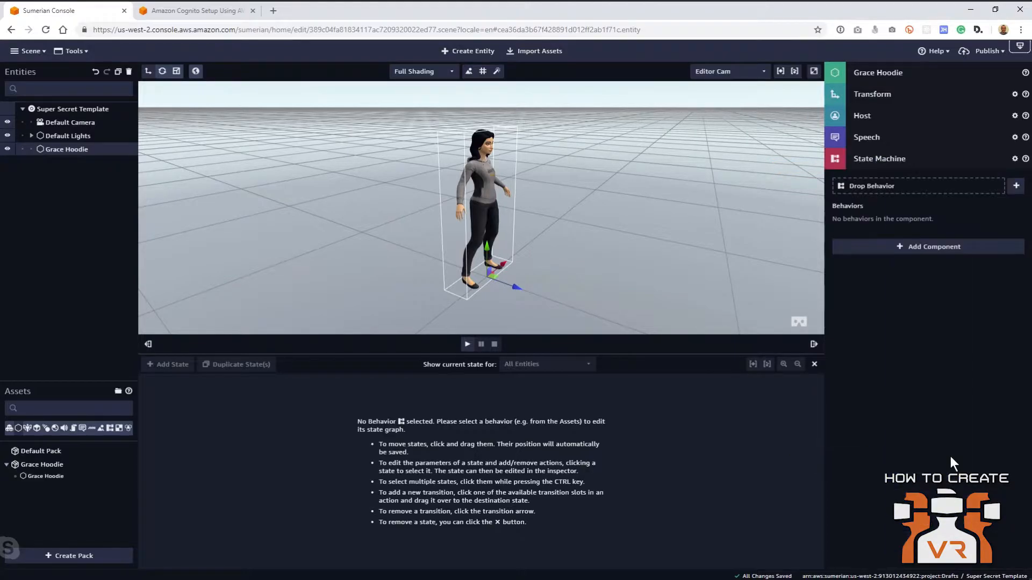
{"action": "left_click", "coordinate": [1016, 186]}
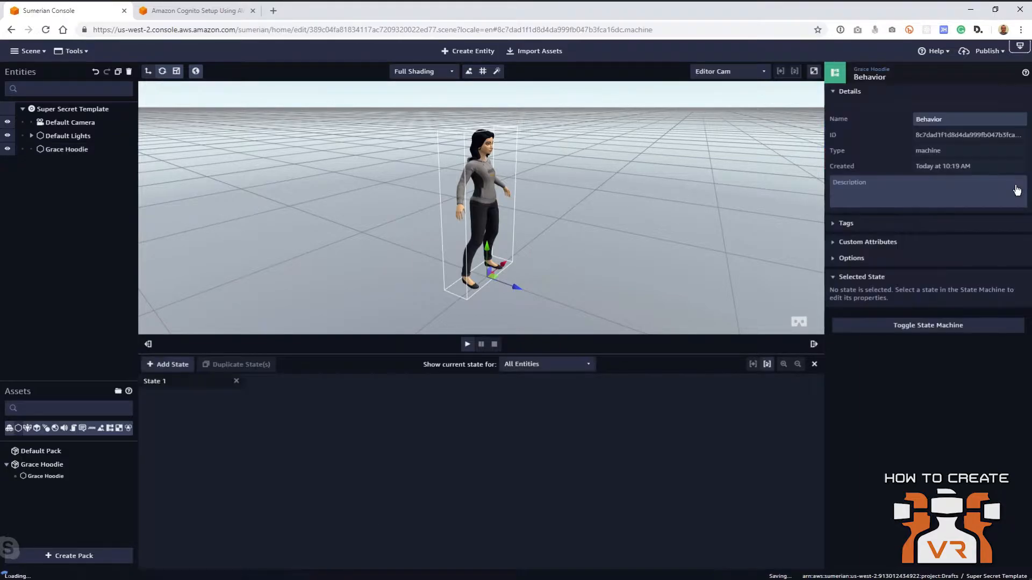
{"action": "left_click", "coordinate": [915, 119]}
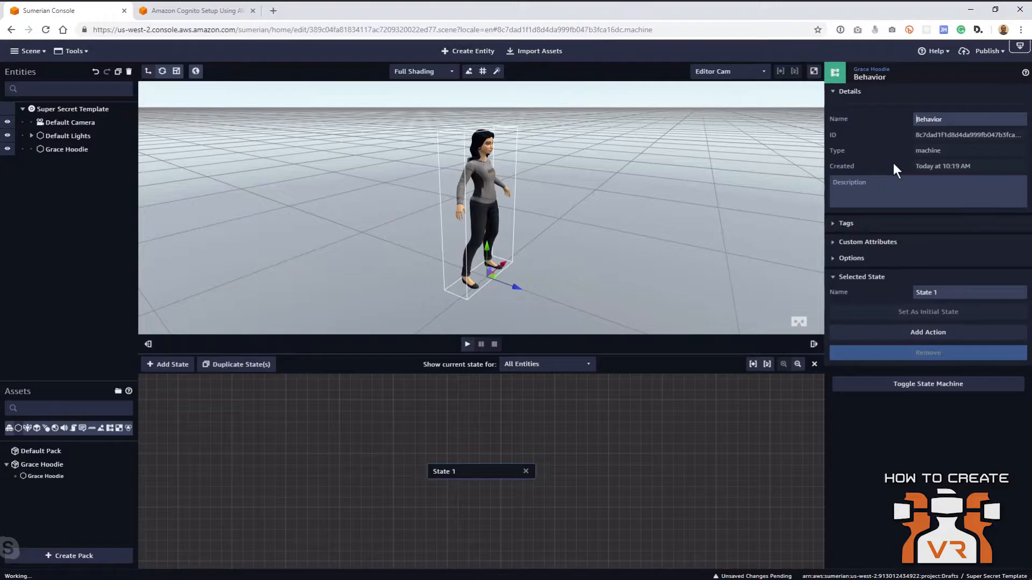
{"action": "type", "text": "Intro"}
- Rename the initial state "AWS Ready", place it in the upper part of the state graph and add an AWS SDK Ready action
{"action": "left_click_drag", "start_coordinate": [460, 465], "coordinate": [270, 422]}
{"action": "left_click_drag", "start_coordinate": [950, 290], "coordinate": [884, 293]}
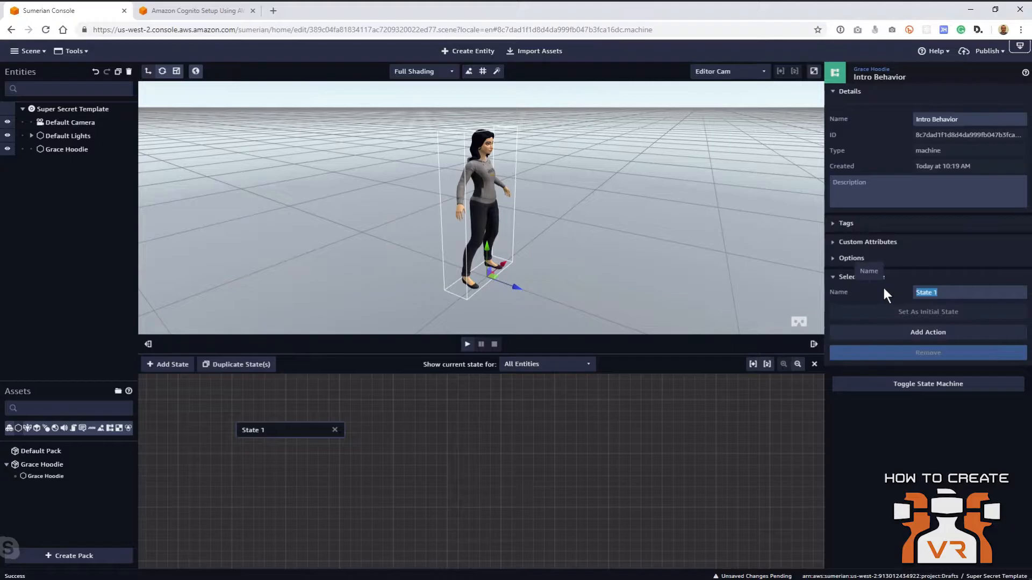
{"action": "type", "text": "AWS Ready"}
{"action": "left_click", "coordinate": [920, 334]}
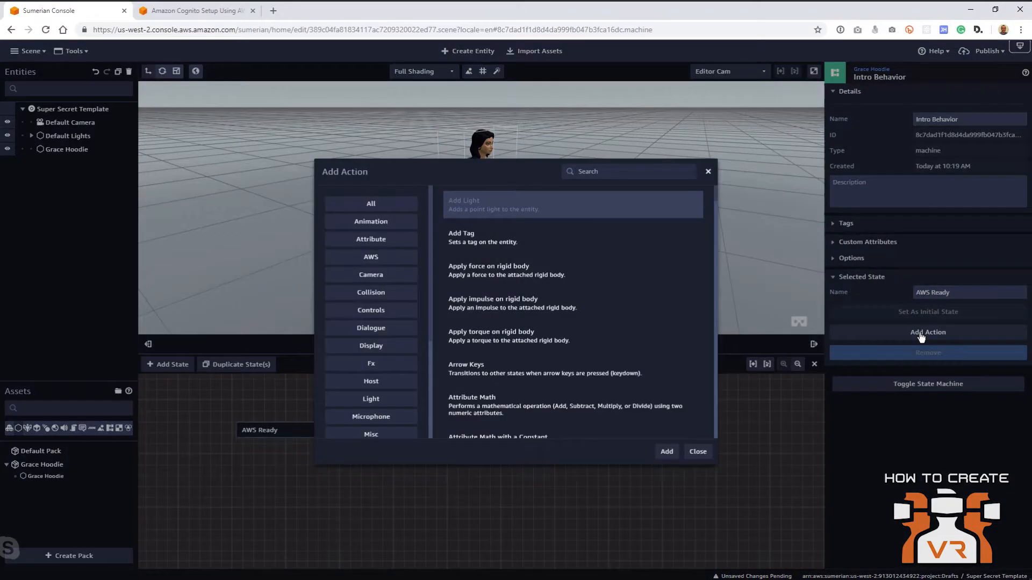
{"action": "type", "text": "aw"}
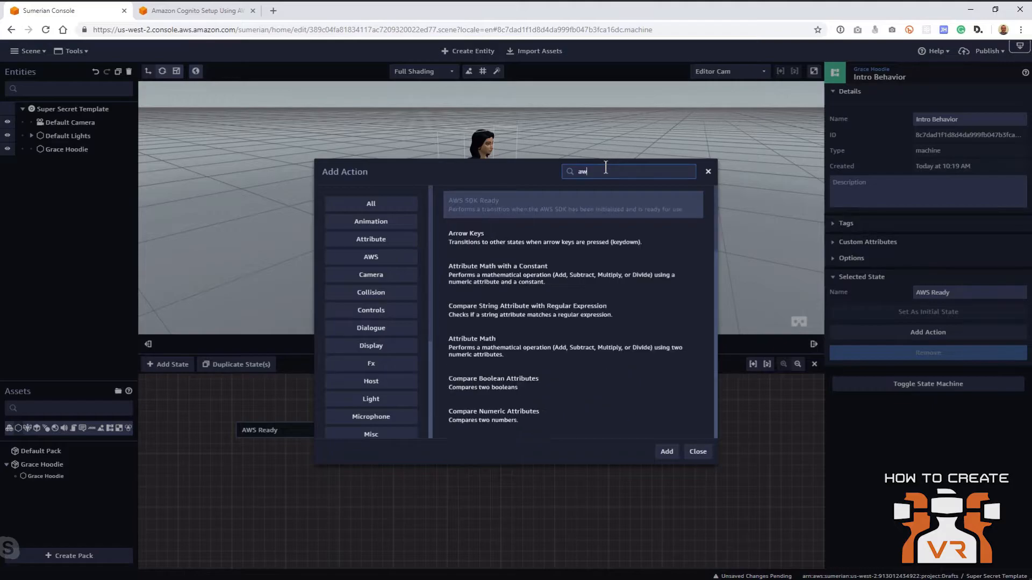
{"action": "type", "text": "s"}
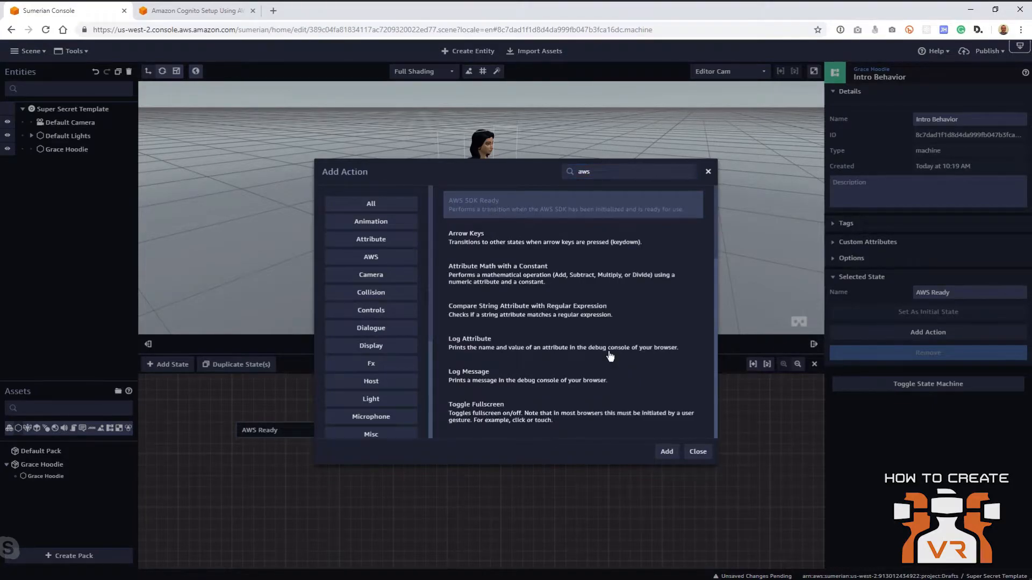
{"action": "left_click", "coordinate": [666, 451]}
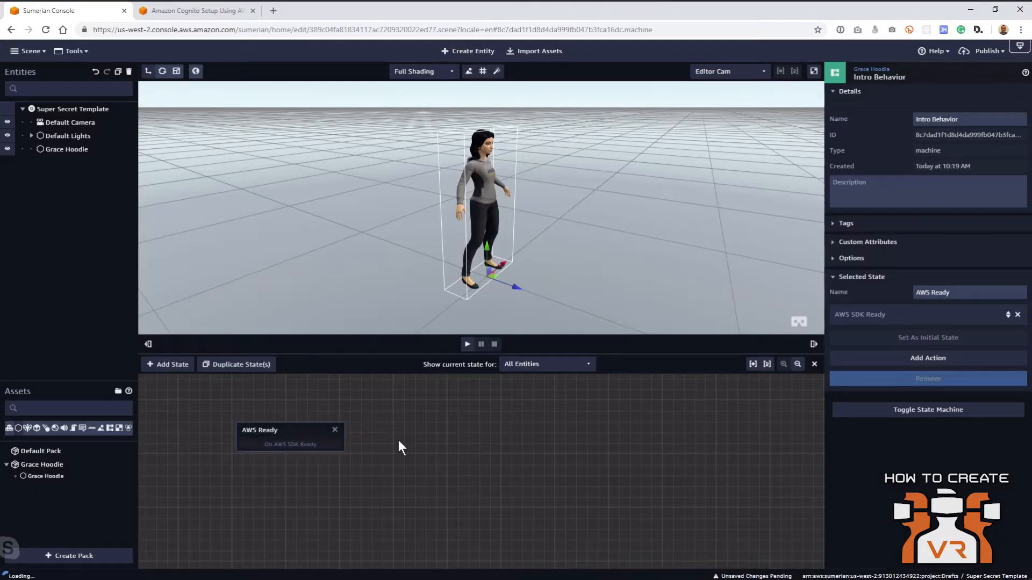
- Create a state named "Wait 3000 ms" beside AWS Ready and add a Wait action to it
{"action": "left_click", "coordinate": [161, 365]}
{"action": "left_click_drag", "start_coordinate": [445, 473], "coordinate": [403, 430]}
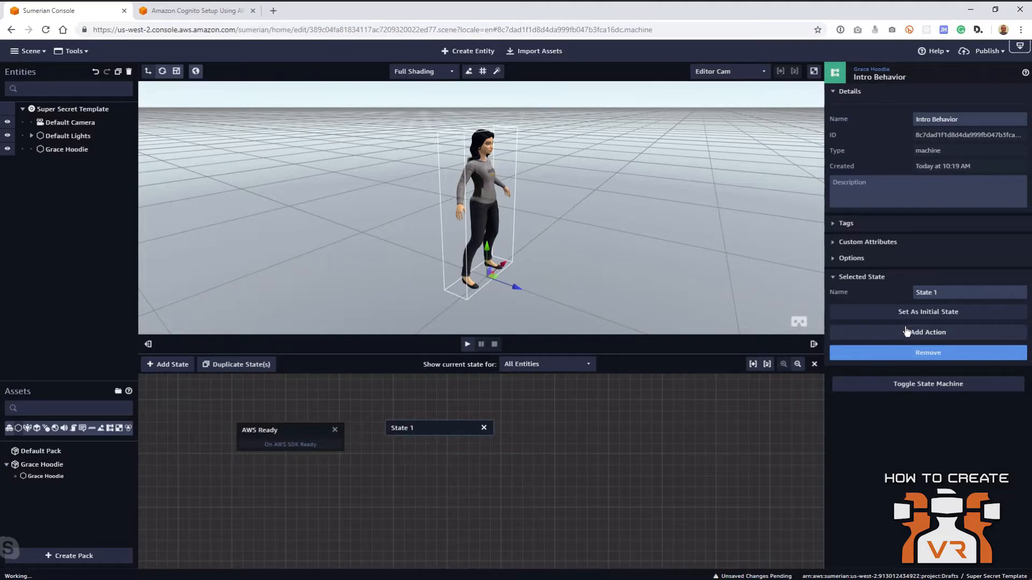
{"action": "left_click_drag", "start_coordinate": [954, 293], "coordinate": [883, 290]}
{"action": "type", "text": "Wait 3000 ms"}
{"action": "left_click", "coordinate": [907, 333]}
{"action": "type", "text": "w"}
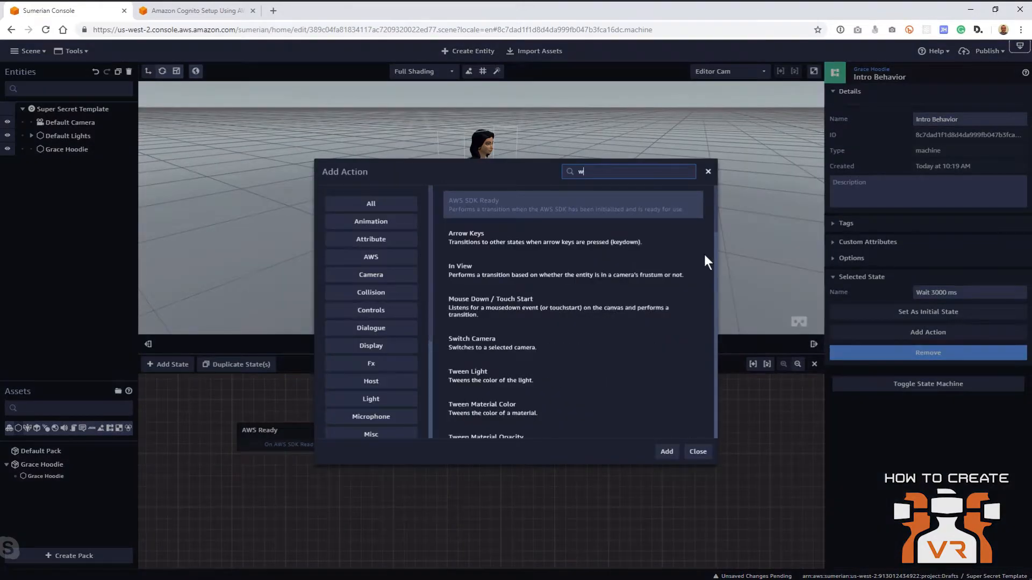
{"action": "type", "text": "ait"}
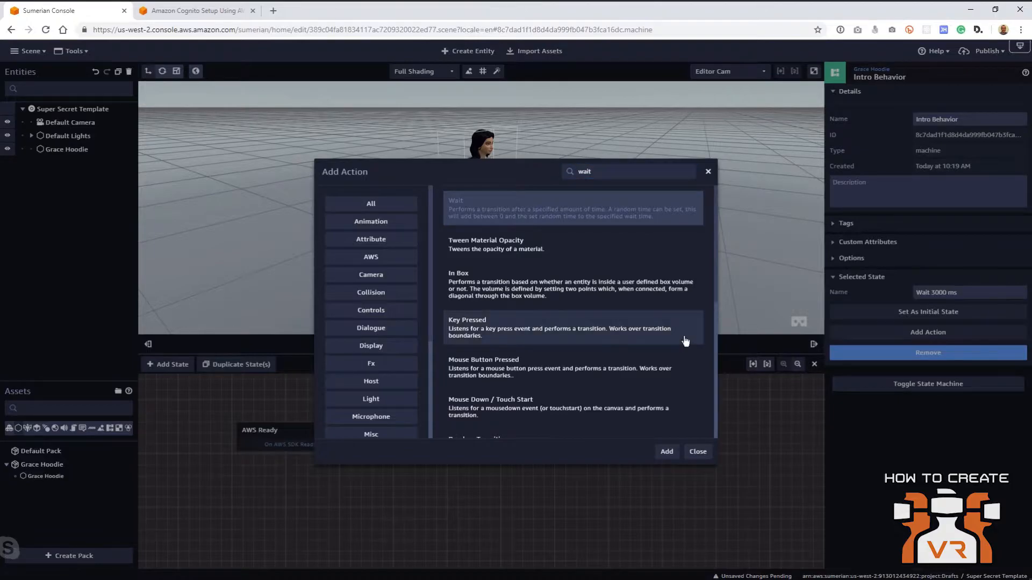
{"action": "left_click", "coordinate": [664, 451]}
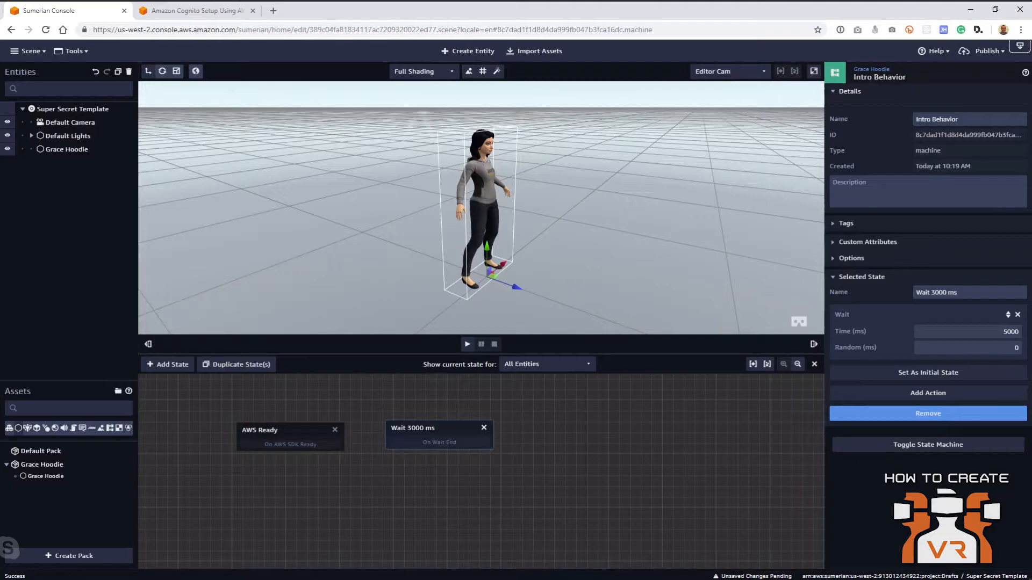
- Set the Wait action's time to 3000 ms and add a transition from AWS Ready's On AWS SDK Ready to Wait 3000 ms
{"action": "left_click", "coordinate": [1005, 331]}
{"action": "key", "text": "BackSpace"}
{"action": "type", "text": "3"}
{"action": "left_click_drag", "start_coordinate": [327, 441], "coordinate": [453, 444]}
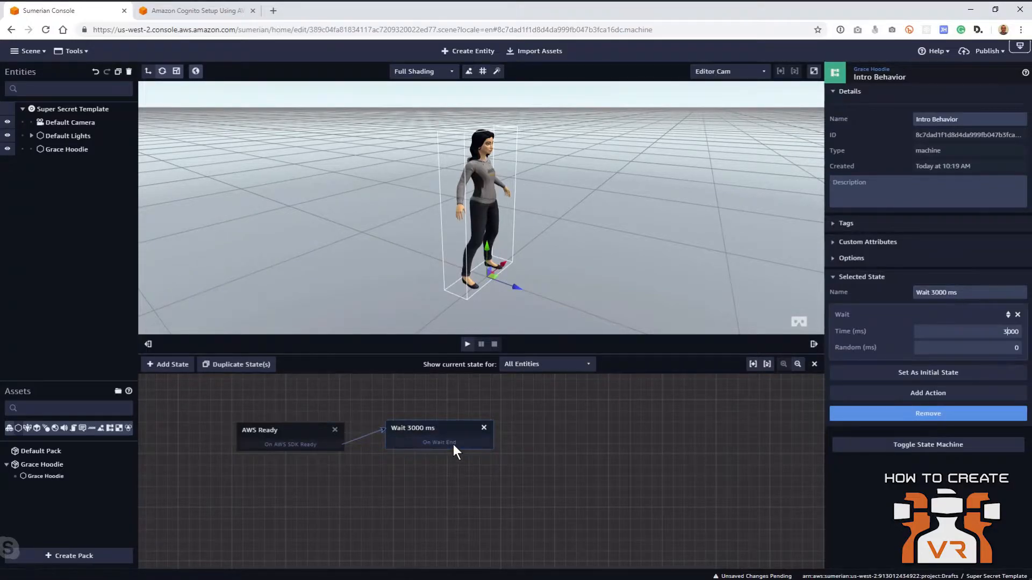
- Create a state named "Intro Speech" beside Wait 3000 ms and add a Start Speech action to it
{"action": "left_click", "coordinate": [178, 365]}
{"action": "left_click_drag", "start_coordinate": [484, 471], "coordinate": [585, 427]}
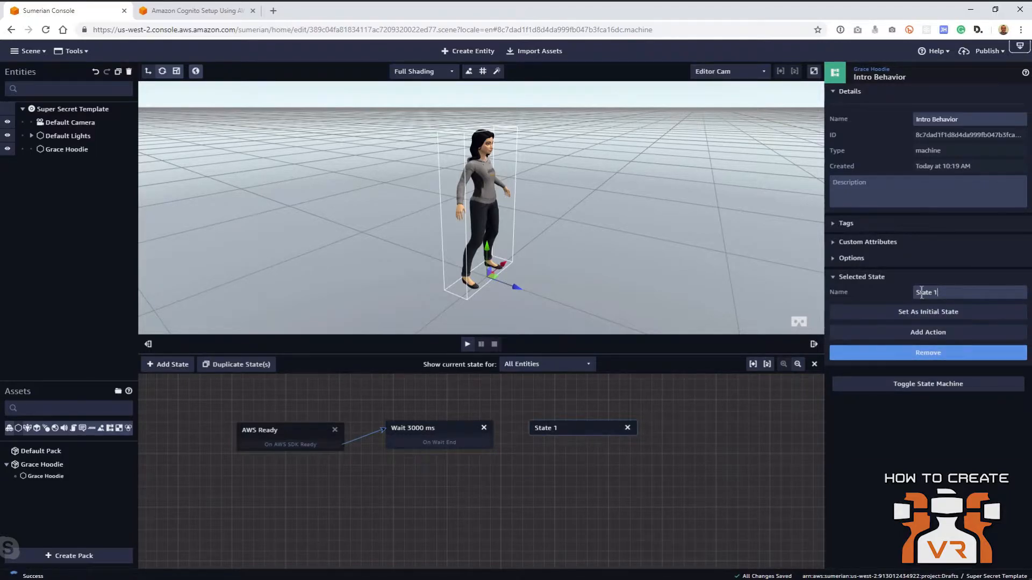
{"action": "left_click_drag", "start_coordinate": [949, 292], "coordinate": [876, 296]}
{"action": "type", "text": "Intro Speech"}
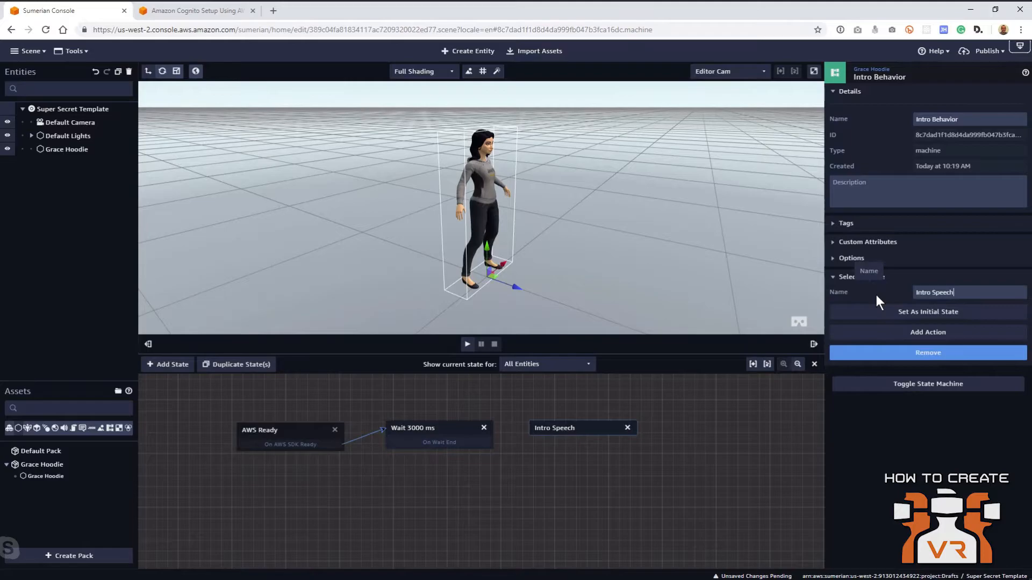
{"action": "left_click", "coordinate": [920, 334]}
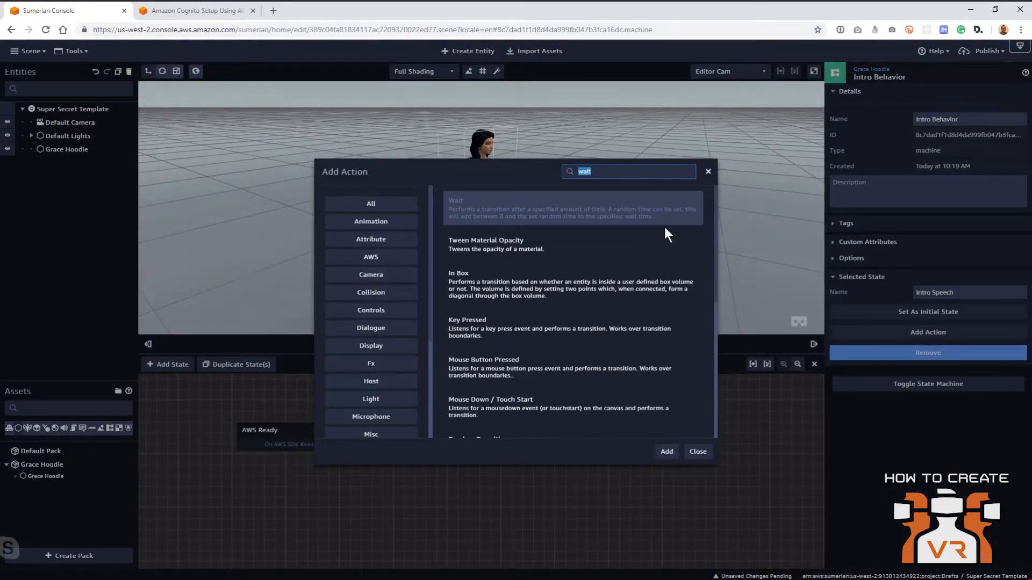
{"action": "type", "text": "sp"}
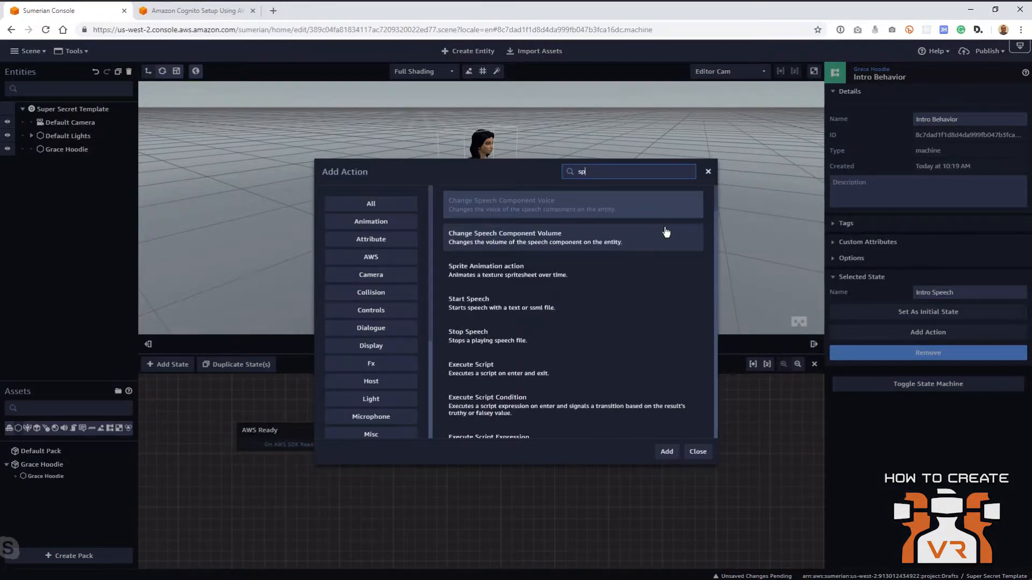
{"action": "type", "text": "ee"}
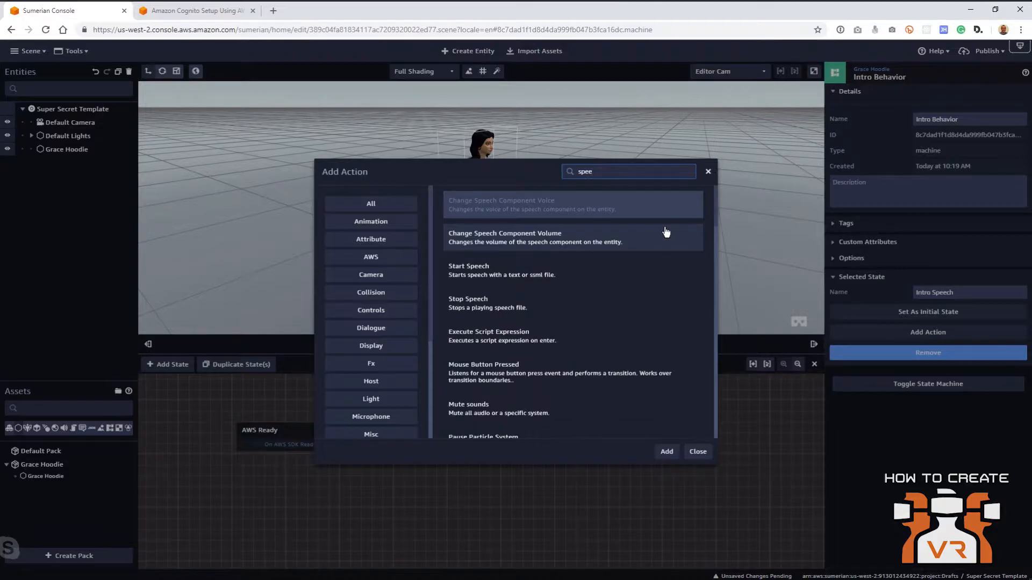
{"action": "left_click", "coordinate": [549, 274]}
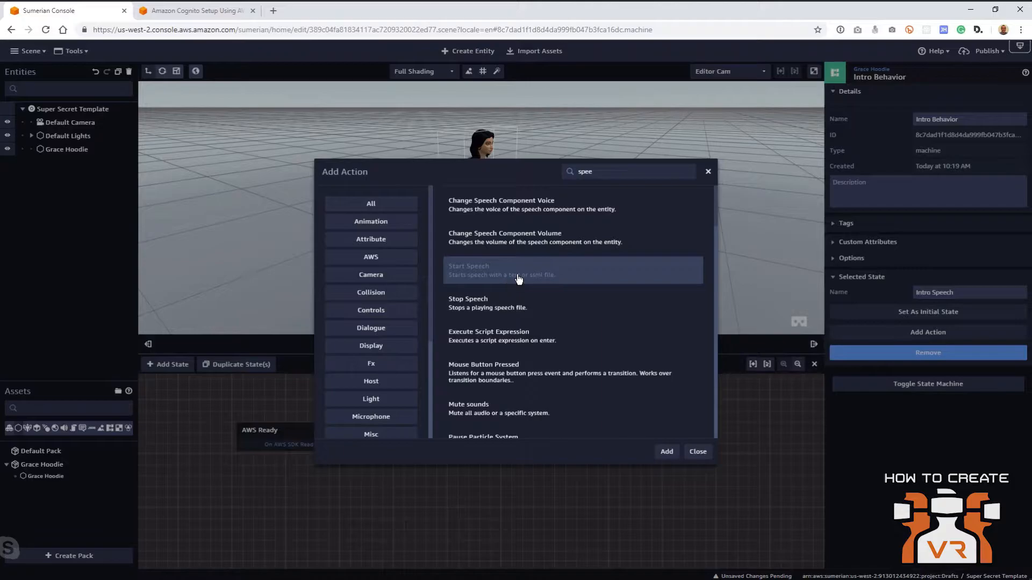
{"action": "left_click", "coordinate": [669, 457]}
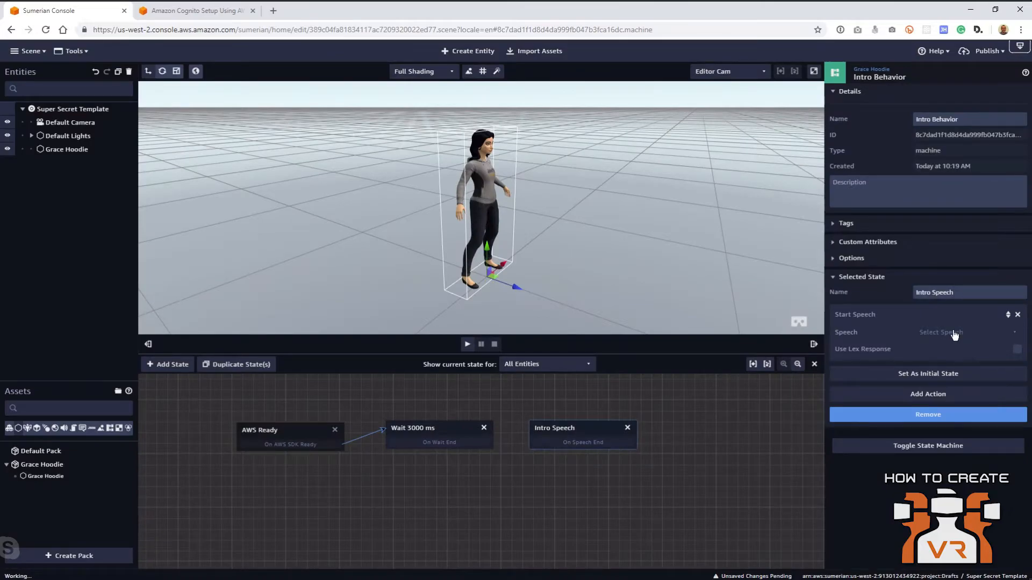
- Assign IntroSpeech to the Start Speech action and add a transition from On Wait End to the Intro Speech state
{"action": "left_click", "coordinate": [954, 334]}
{"action": "left_click", "coordinate": [951, 348]}
{"action": "left_click_drag", "start_coordinate": [462, 443], "coordinate": [554, 441]}
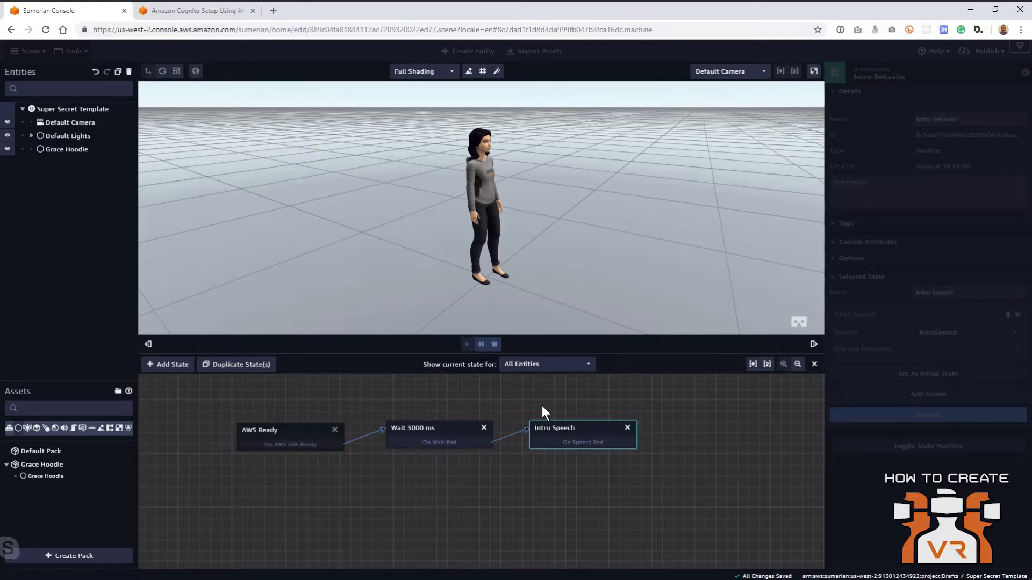
- Stop the scene playback and set Gesture Hold Time to 0.5 in Grace Hoodie's Host component
{"action": "left_click", "coordinate": [494, 344]}
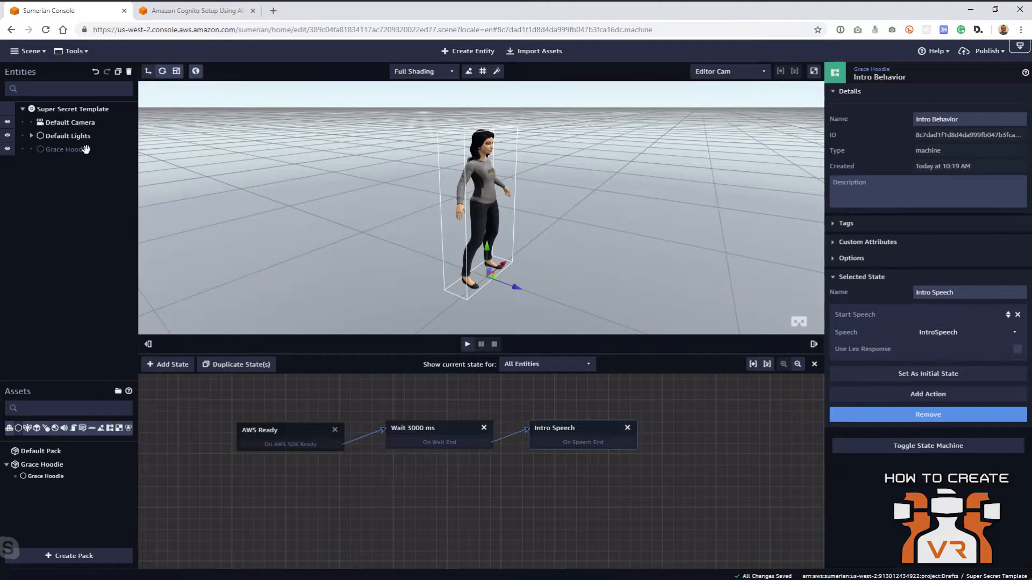
{"action": "left_click", "coordinate": [66, 149]}
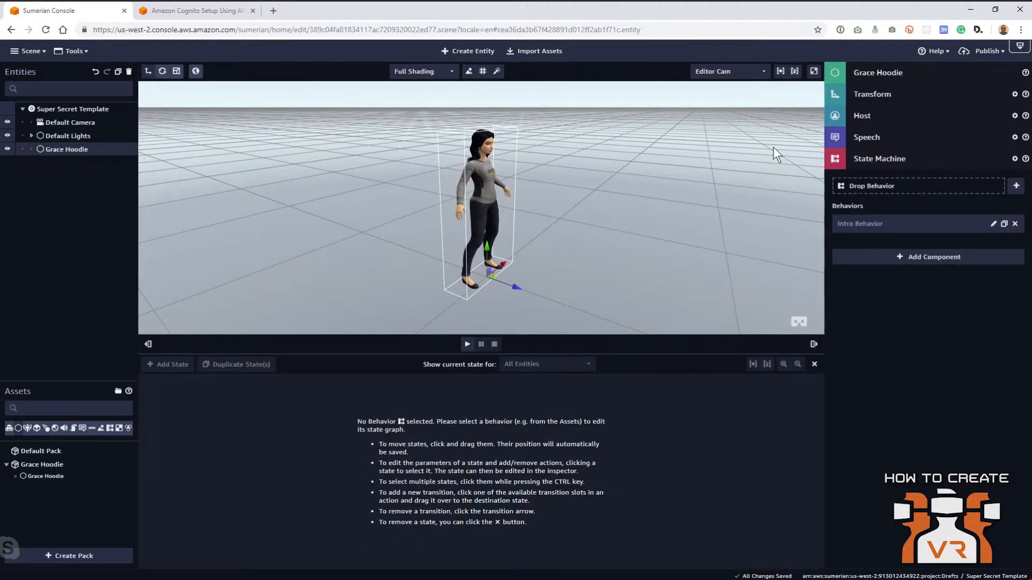
{"action": "left_click", "coordinate": [883, 125]}
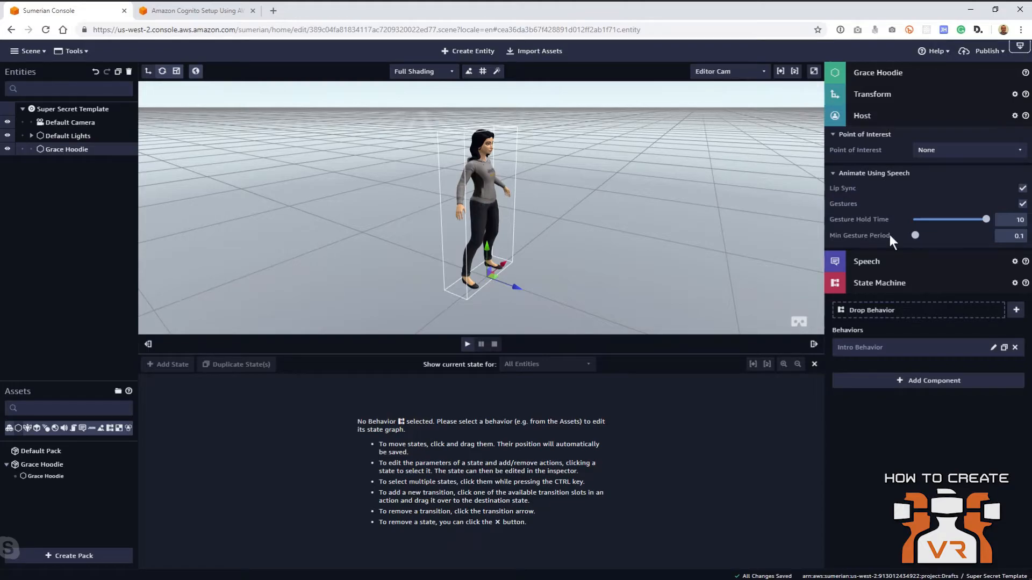
{"action": "left_click", "coordinate": [1000, 220]}
{"action": "type", "text": ".5"}
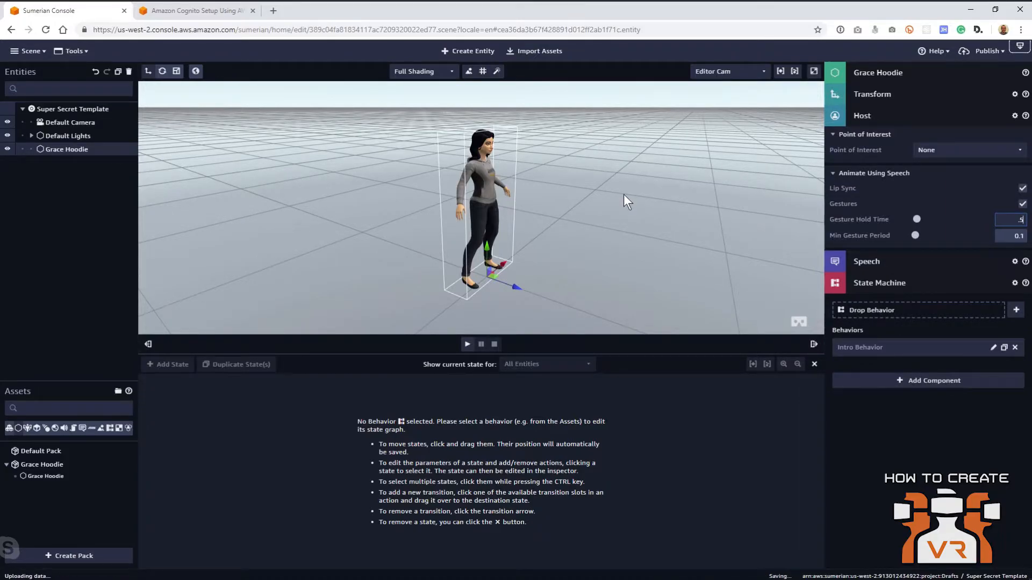
- Set the Host component's Point of Interest to Look At Entity with Default Camera as the target entity
{"action": "left_click", "coordinate": [946, 150]}
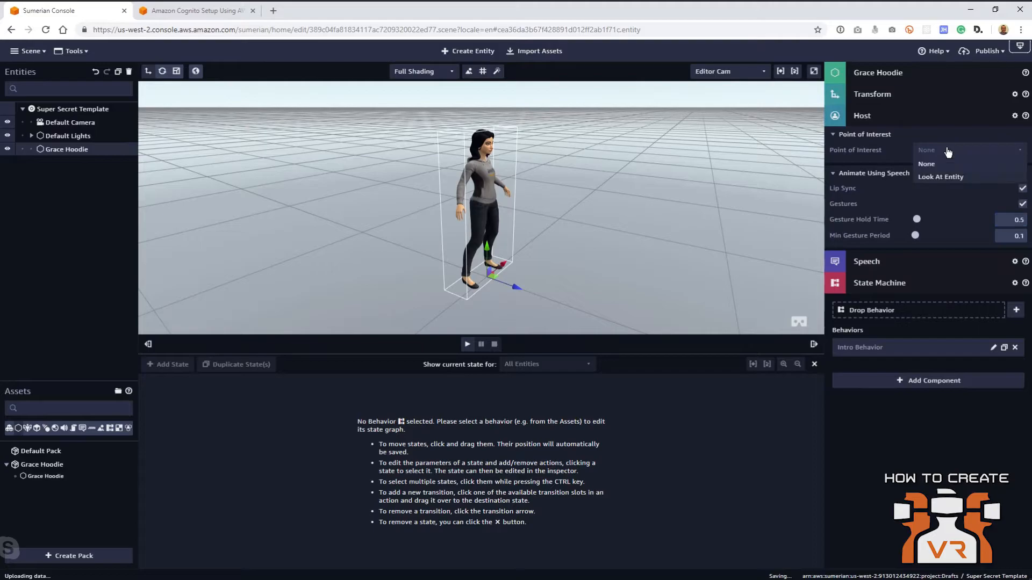
{"action": "left_click", "coordinate": [939, 179]}
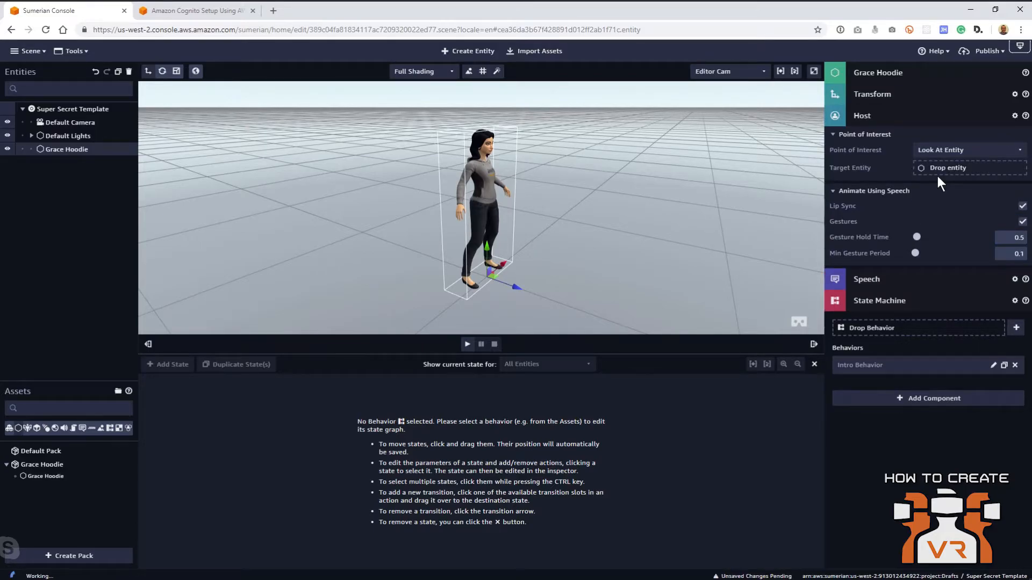
{"action": "left_click_drag", "start_coordinate": [78, 125], "coordinate": [951, 169]}
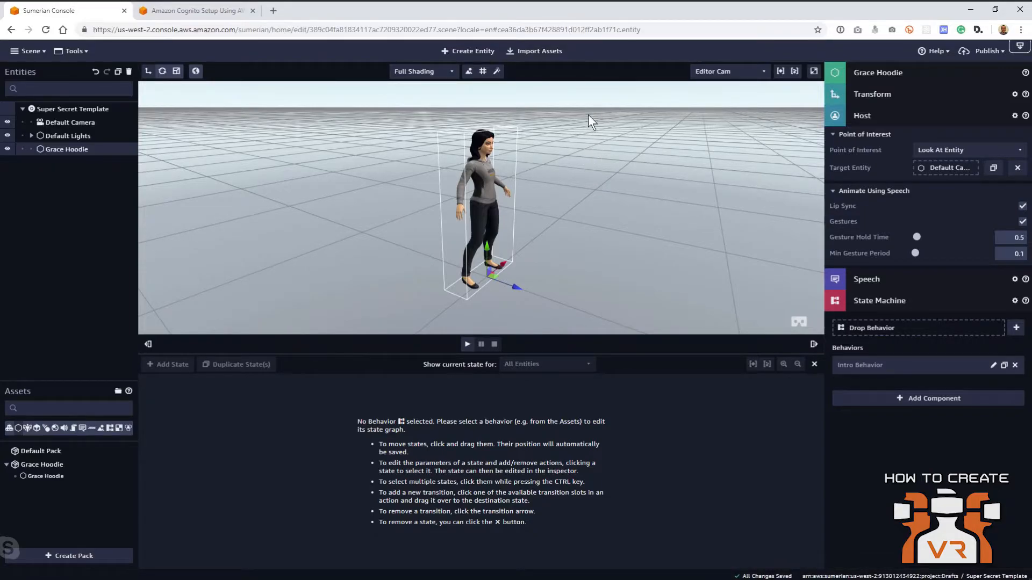
- Create a 3D box entity in the scene and set its Y position to -0.5
{"action": "left_click", "coordinate": [476, 52]}
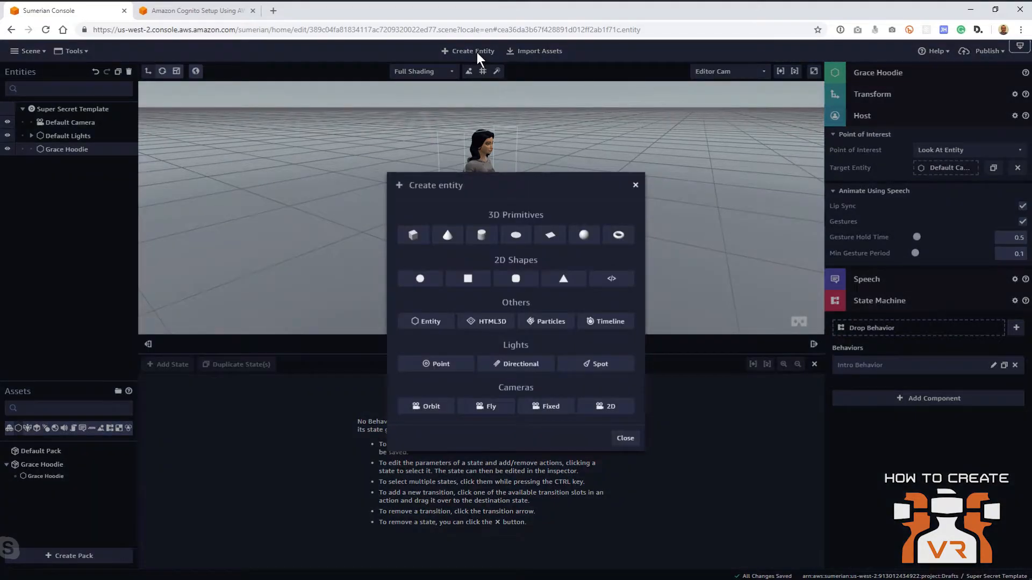
{"action": "left_click", "coordinate": [414, 235]}
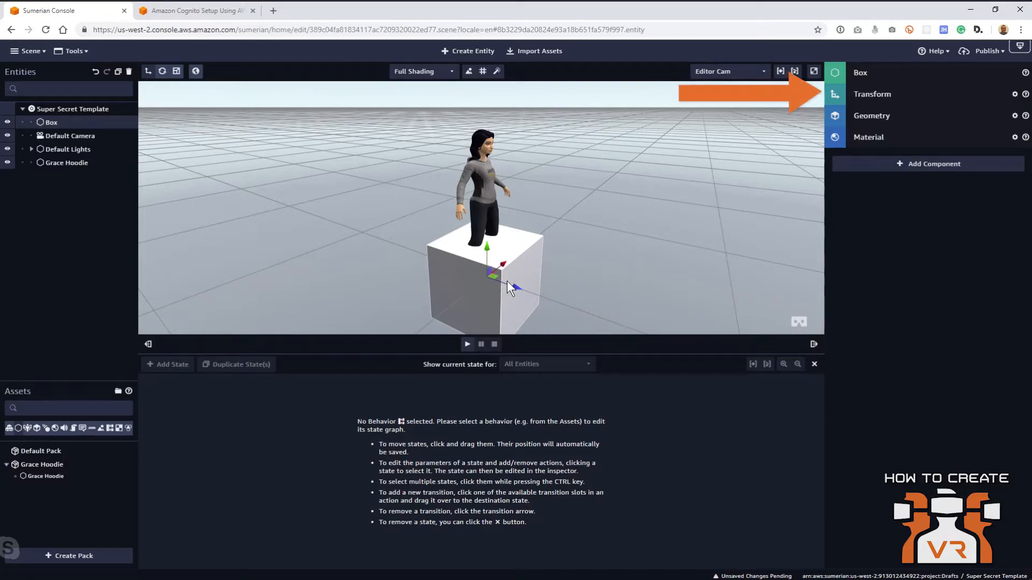
{"action": "left_click", "coordinate": [891, 96]}
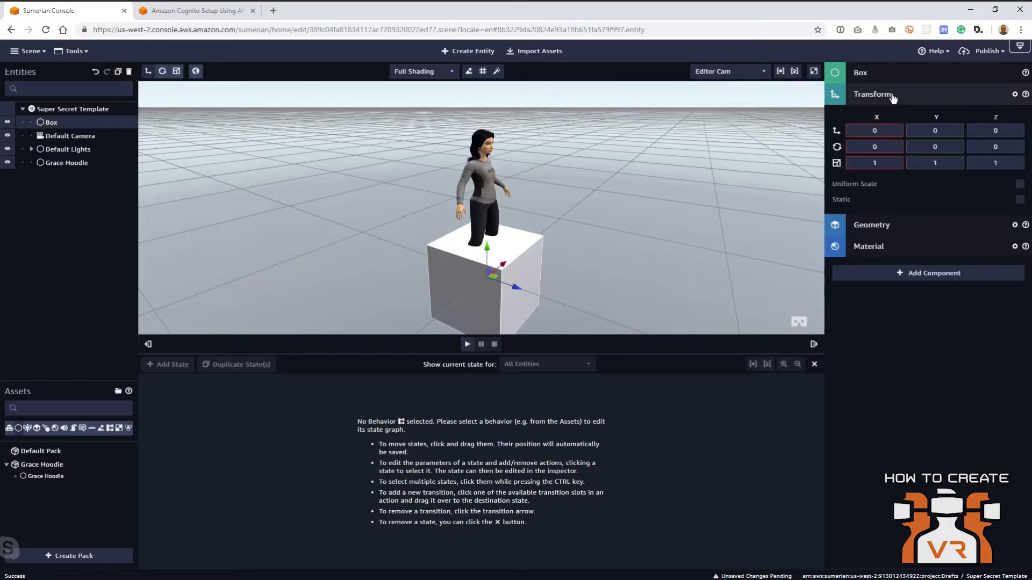
{"action": "left_click", "coordinate": [946, 130]}
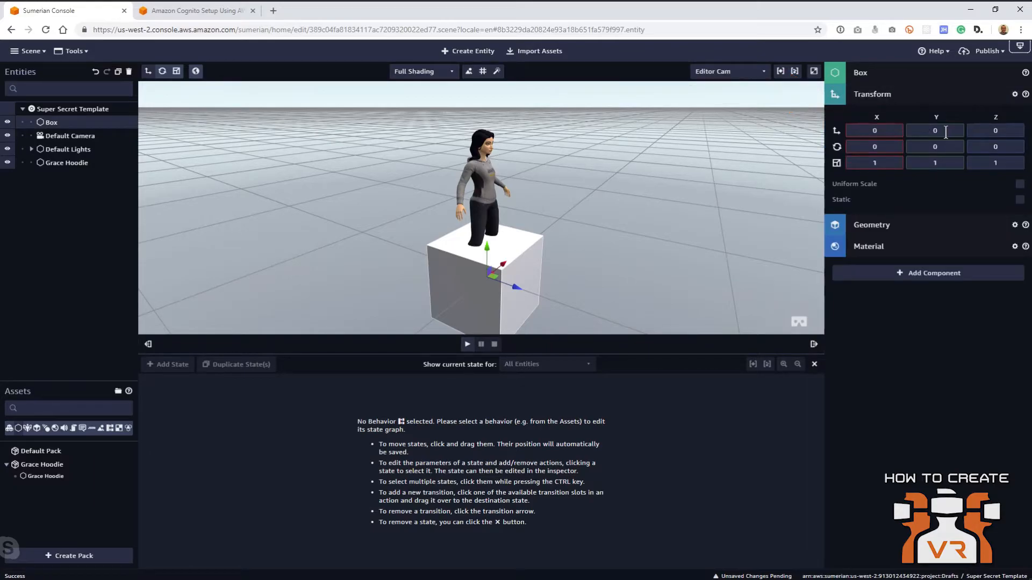
{"action": "key", "text": "BackSpace"}
{"action": "type", "text": "-5"}
- Scale the box to 20 on both X and Z to form a floor under the host
{"action": "left_click", "coordinate": [885, 163]}
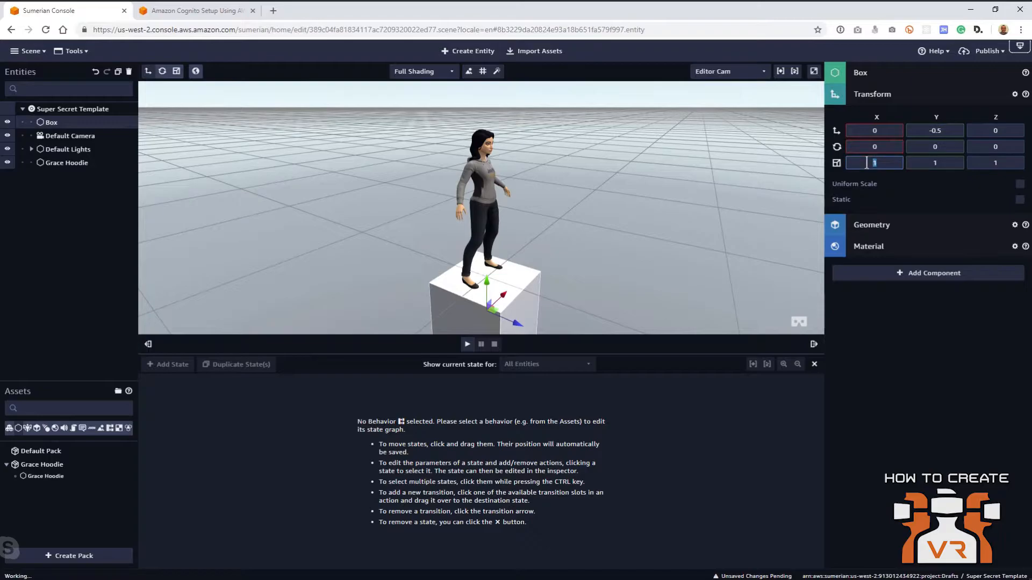
{"action": "type", "text": "20"}
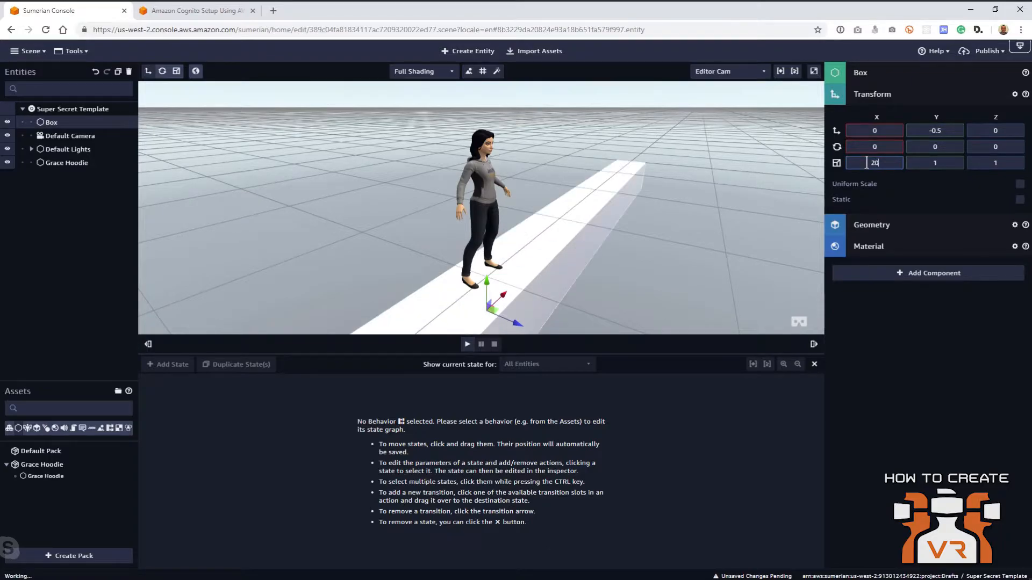
{"action": "left_click", "coordinate": [988, 163]}
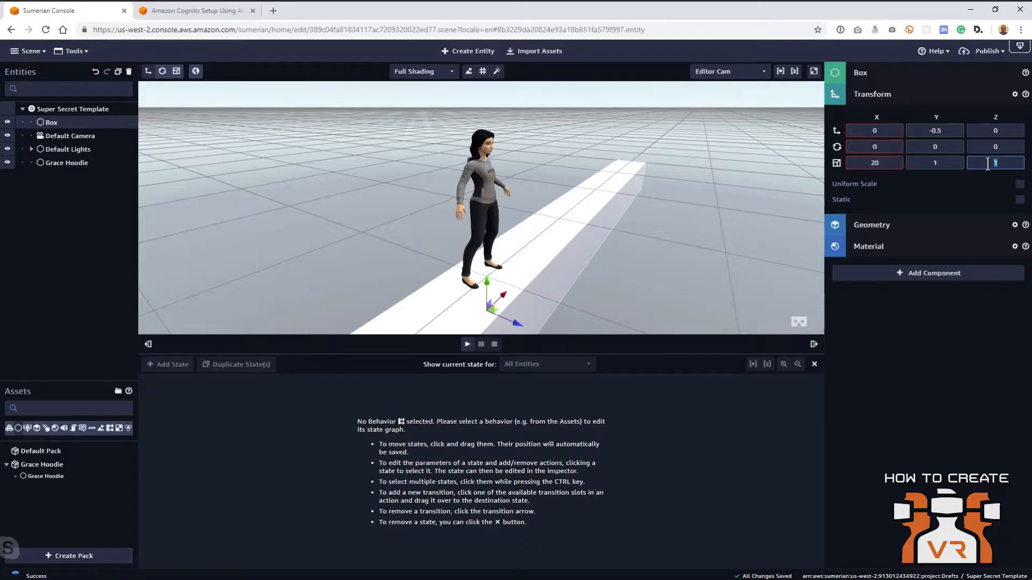
{"action": "type", "text": "20"}
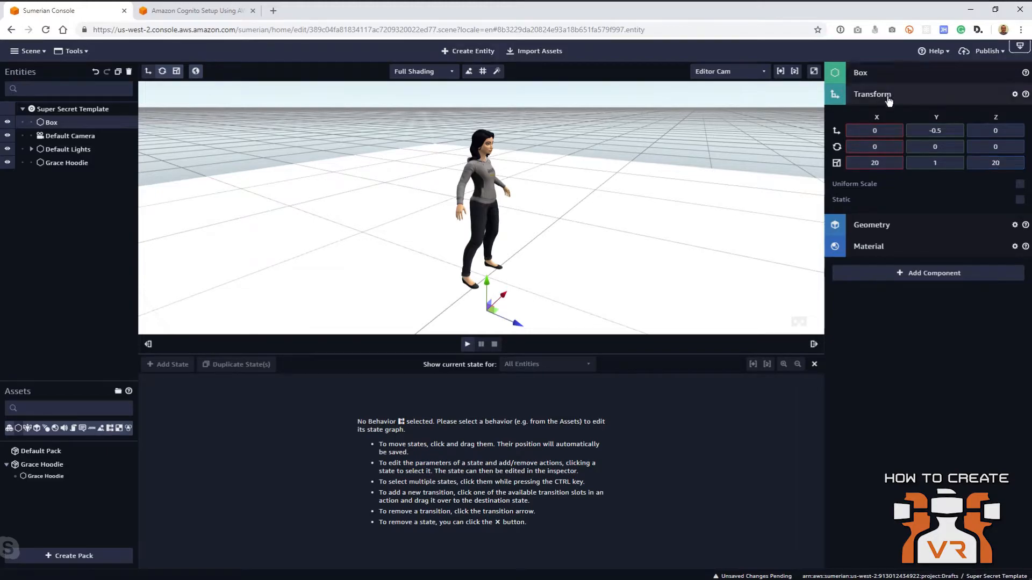
{"action": "left_click", "coordinate": [924, 94]}
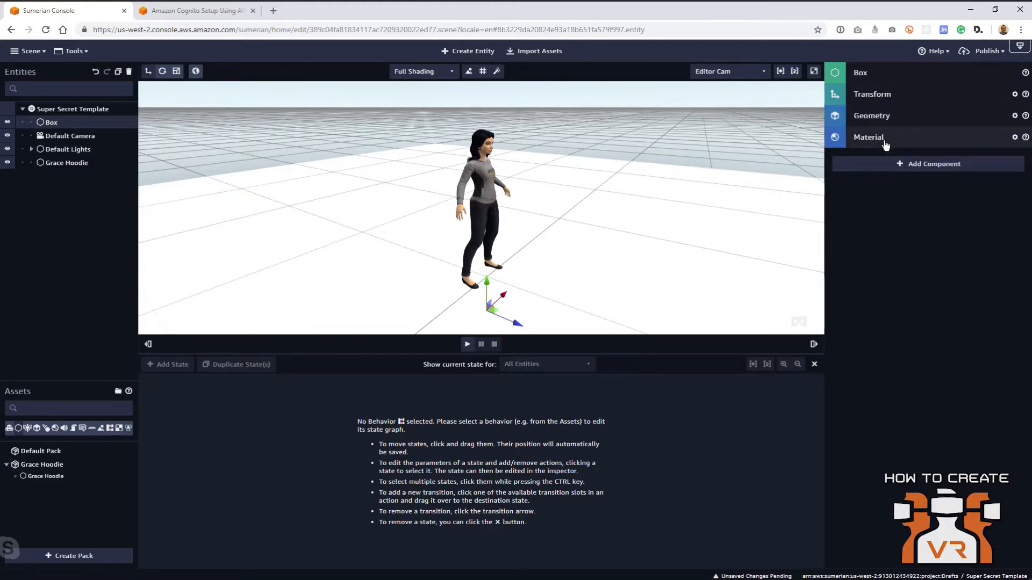
- Apply the grid-512x512 image as the diffuse color texture of the floor box's material
{"action": "left_click", "coordinate": [884, 141]}
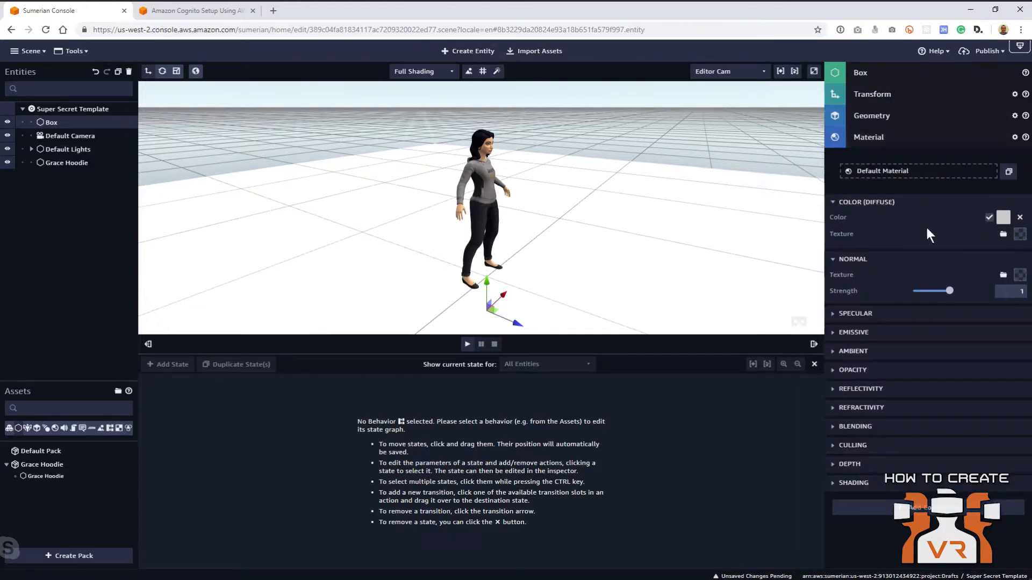
{"action": "left_click", "coordinate": [1002, 236]}
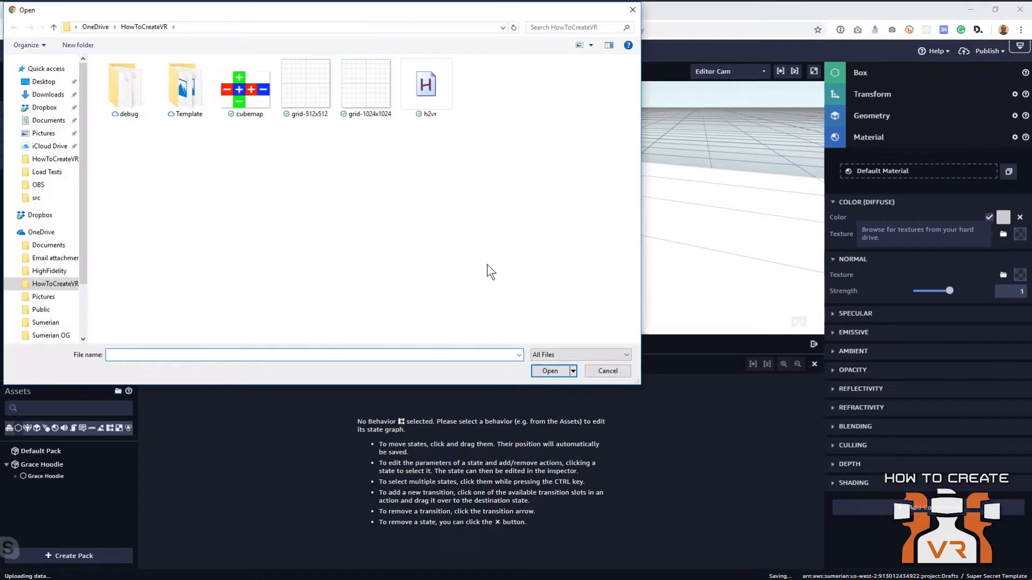
{"action": "left_click", "coordinate": [310, 95]}
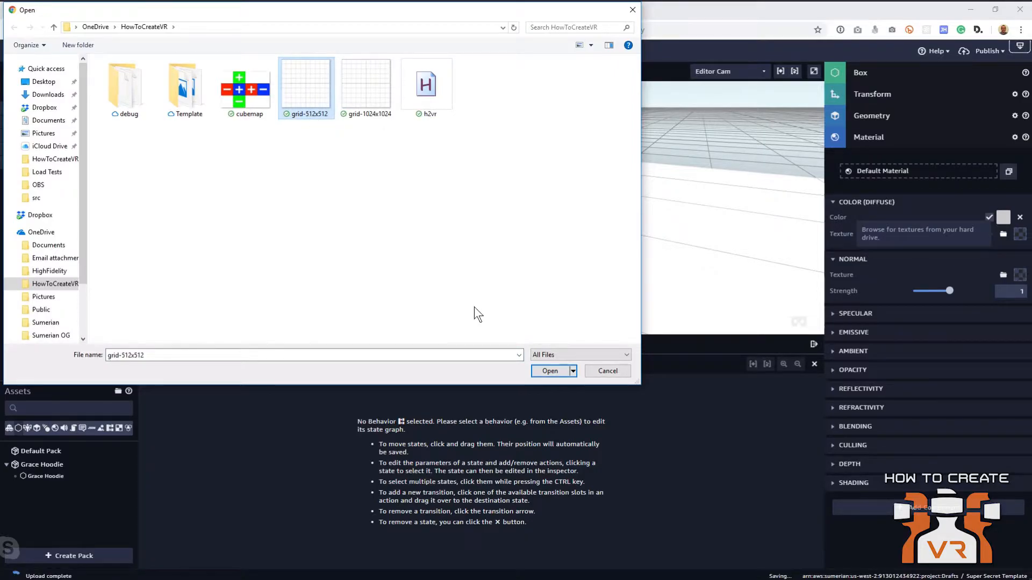
{"action": "left_click", "coordinate": [550, 371]}
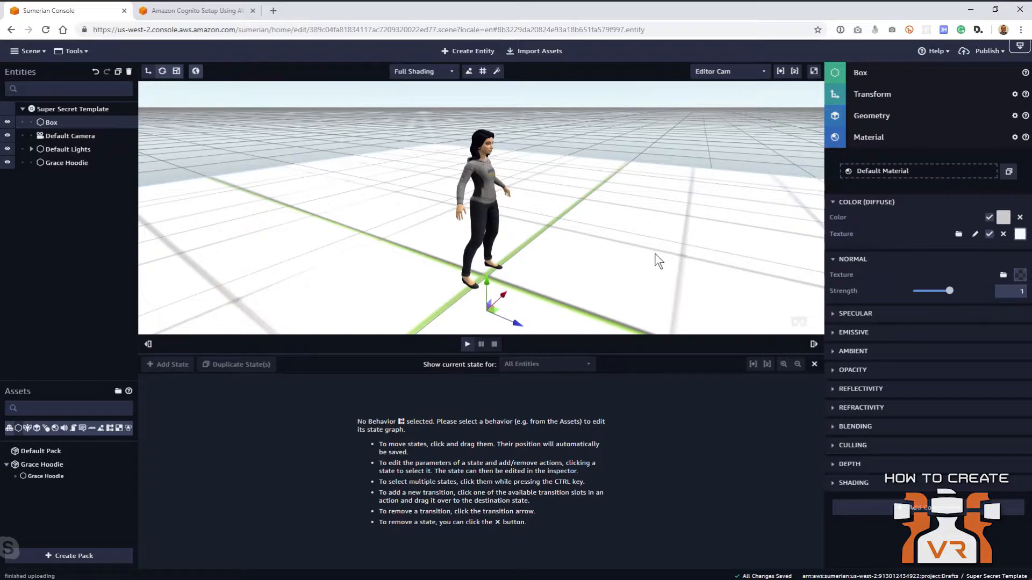
- Set the floor's grid texture placement to Repeat U 20 and Repeat V 20
{"action": "left_click", "coordinate": [974, 237]}
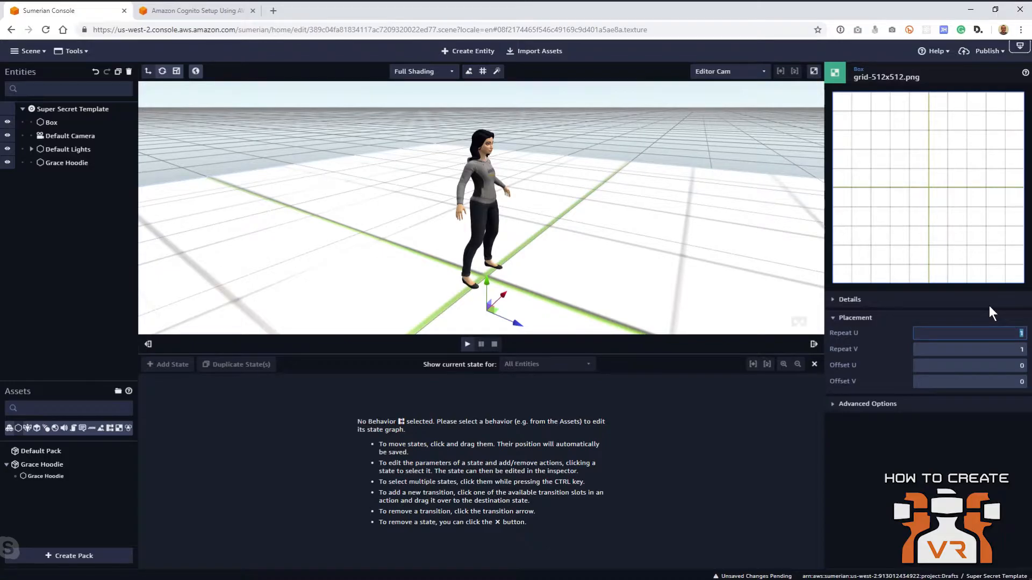
{"action": "type", "text": "20"}
{"action": "key", "text": "Tab"}
{"action": "type", "text": "20"}
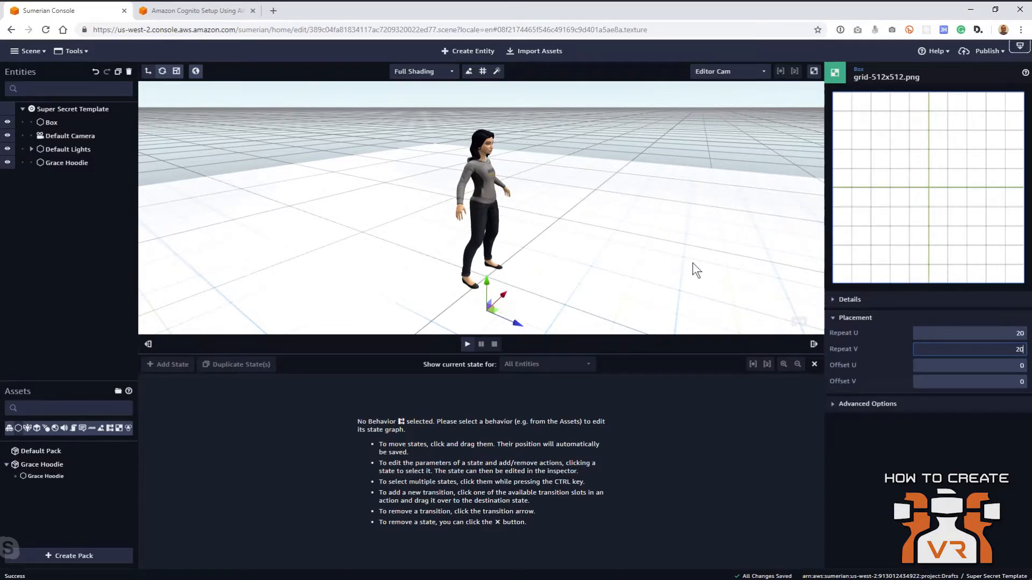
{"action": "scroll", "coordinate": [538, 272], "scroll_direction": "up", "scroll_amount": 3}
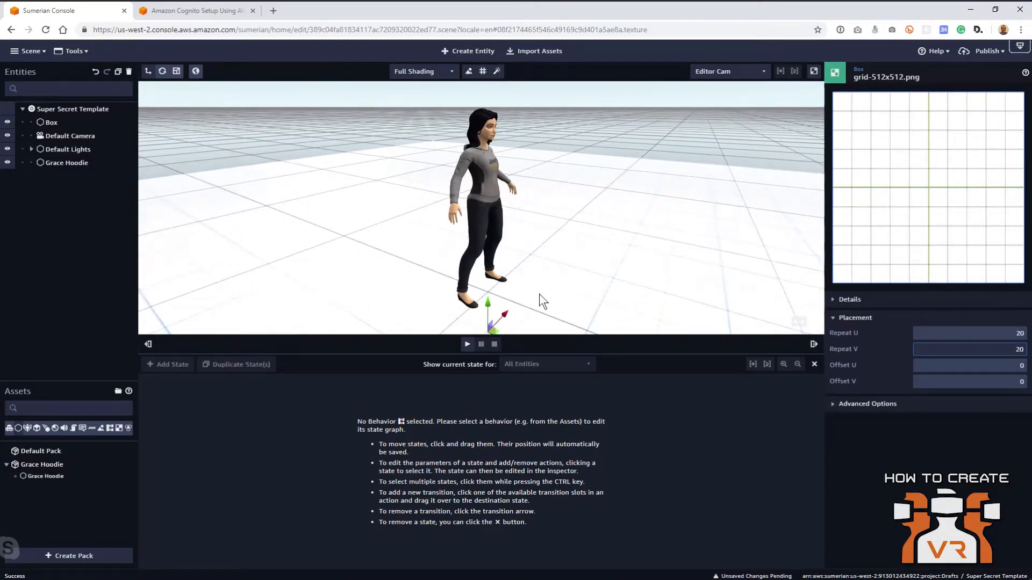
{"action": "scroll", "coordinate": [539, 294], "scroll_direction": "up", "scroll_amount": 1}
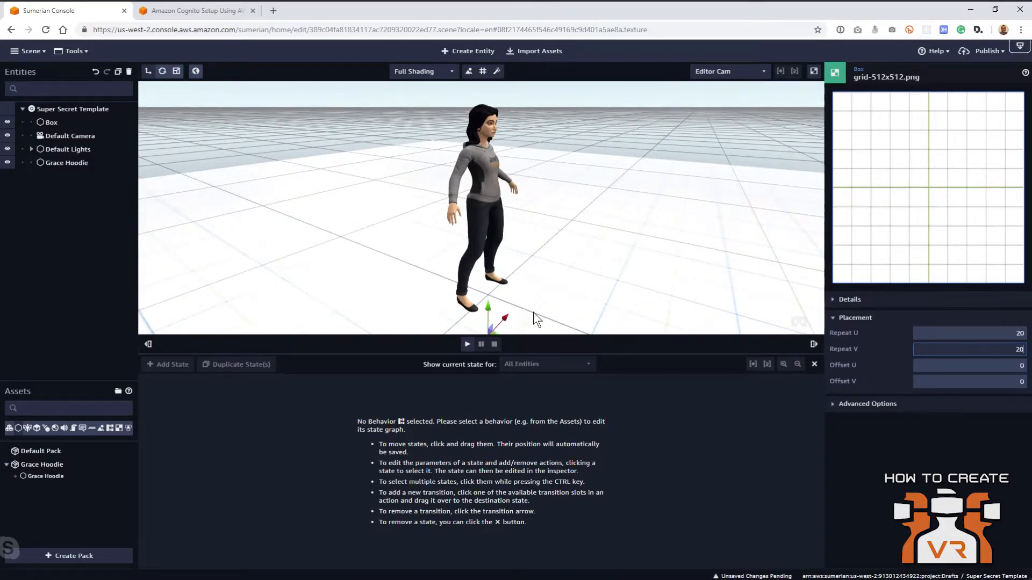
{"action": "scroll", "coordinate": [554, 290], "scroll_direction": "down", "scroll_amount": 3}
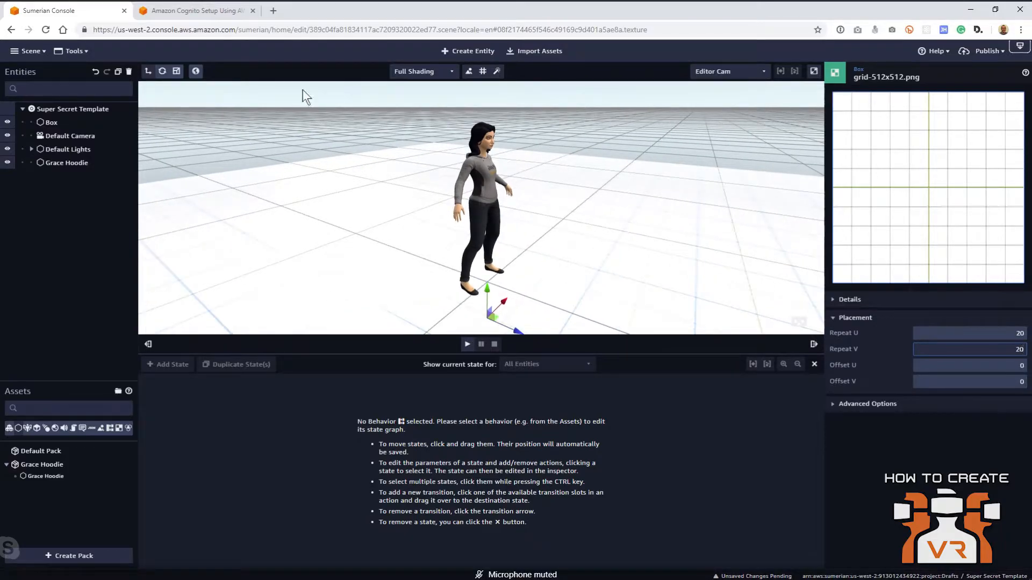
- Create a second 3D box entity and set its X position to -2
{"action": "left_click", "coordinate": [454, 53]}
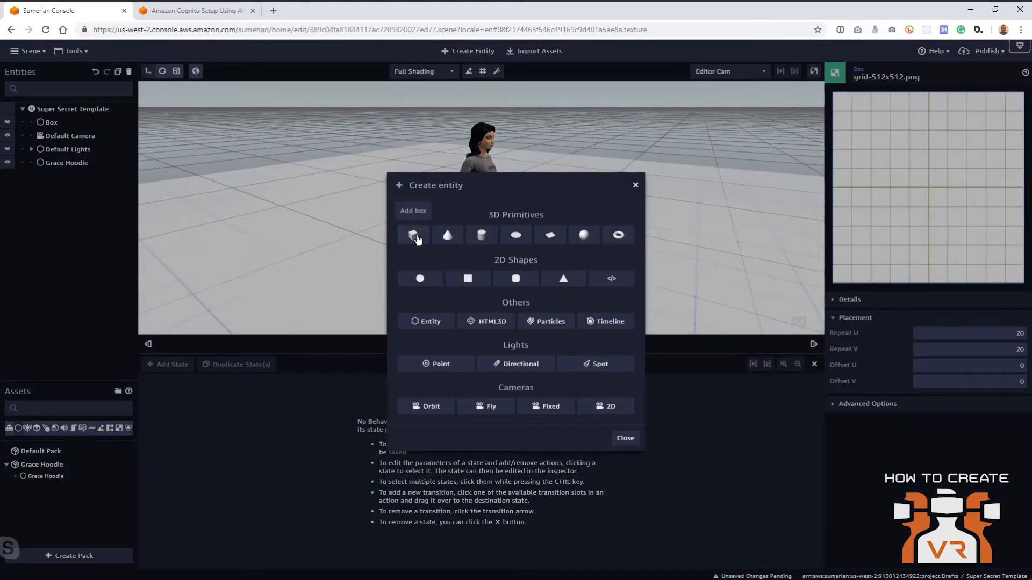
{"action": "left_click", "coordinate": [414, 236]}
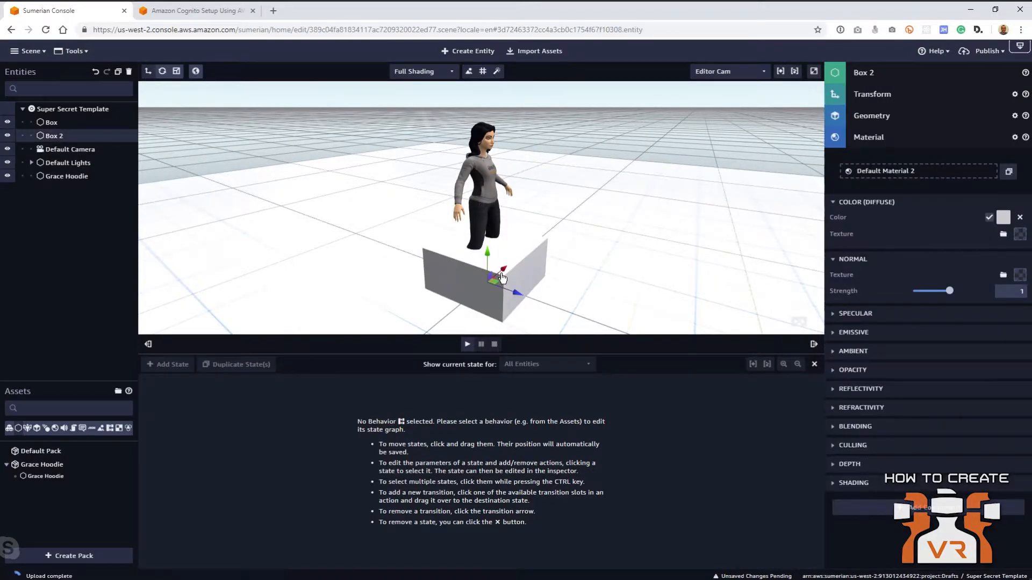
{"action": "left_click", "coordinate": [870, 139]}
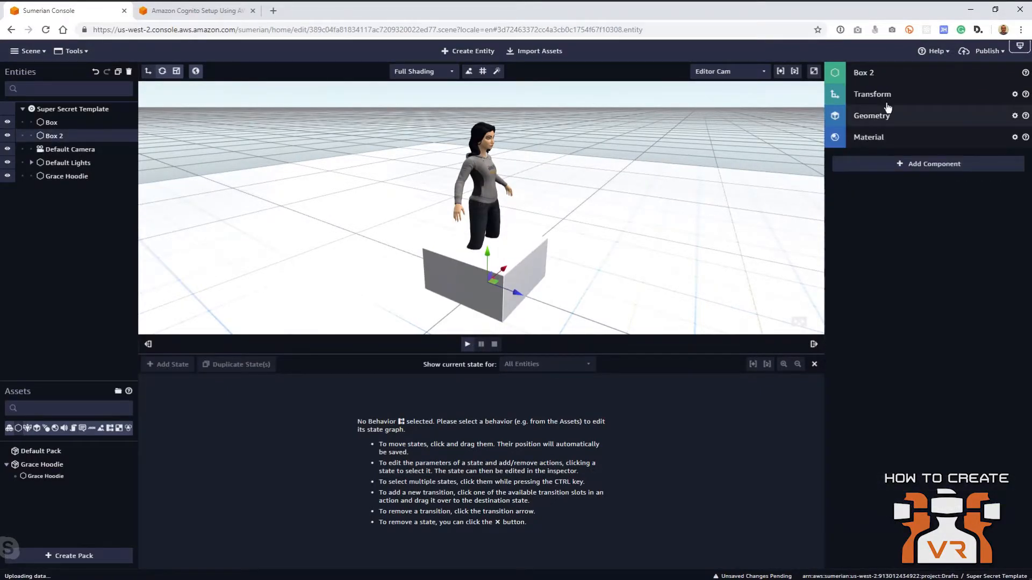
{"action": "left_click", "coordinate": [890, 94]}
{"action": "left_click", "coordinate": [863, 130]}
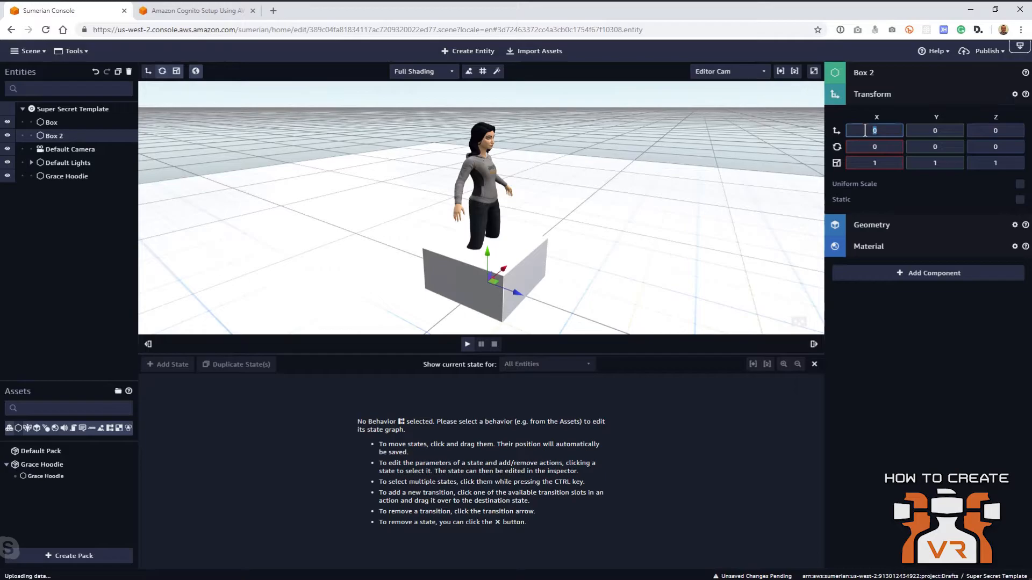
{"action": "type", "text": "-2"}
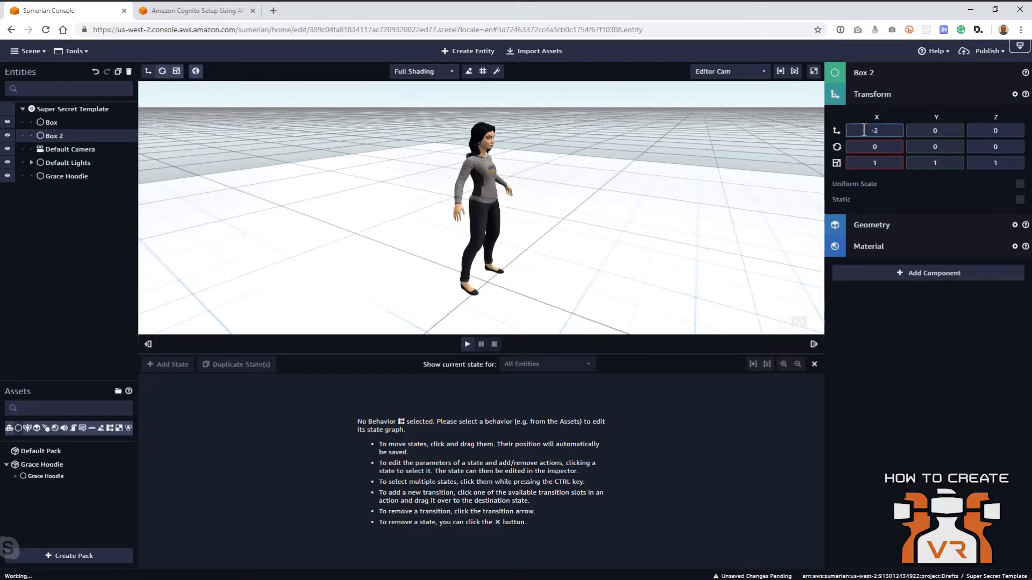
- Close the state graph editor and apply the cubemap image as the second box's diffuse color texture
{"action": "left_click", "coordinate": [814, 365]}
{"action": "scroll", "coordinate": [631, 371], "scroll_direction": "down", "scroll_amount": 3}
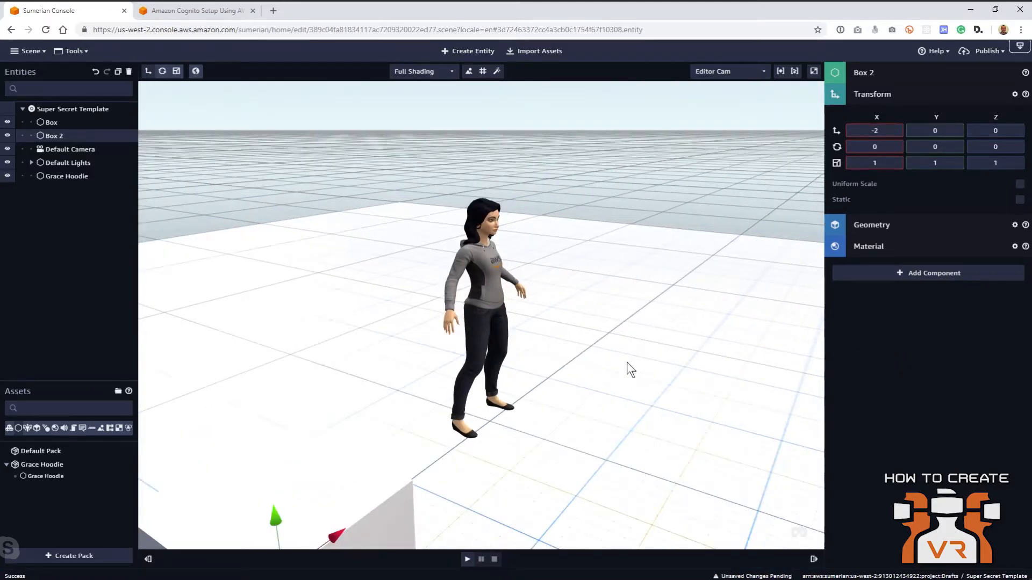
{"action": "scroll", "coordinate": [627, 362], "scroll_direction": "down", "scroll_amount": 1}
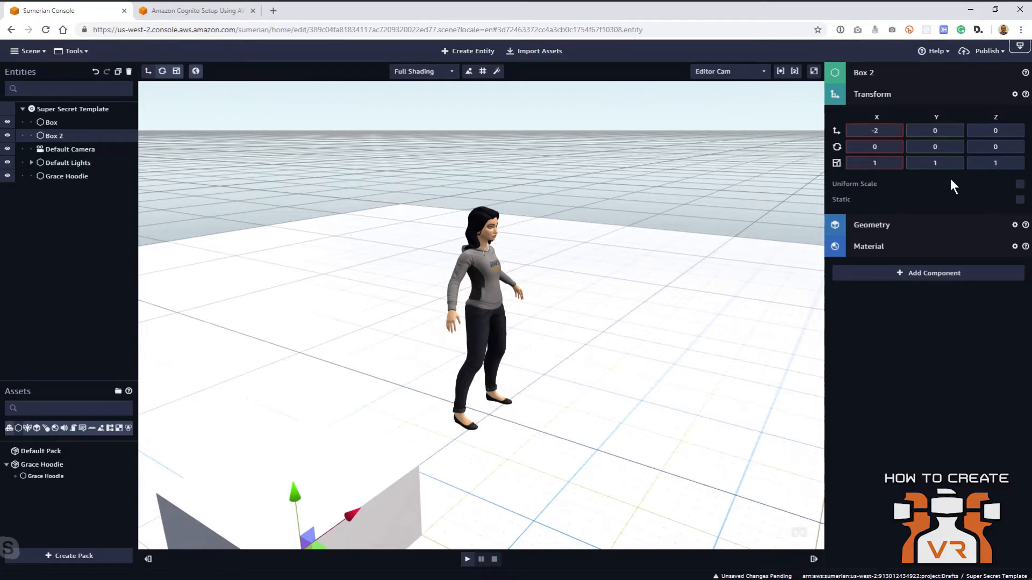
{"action": "mouse_move", "coordinate": [951, 179]}
{"action": "left_click", "coordinate": [892, 95]}
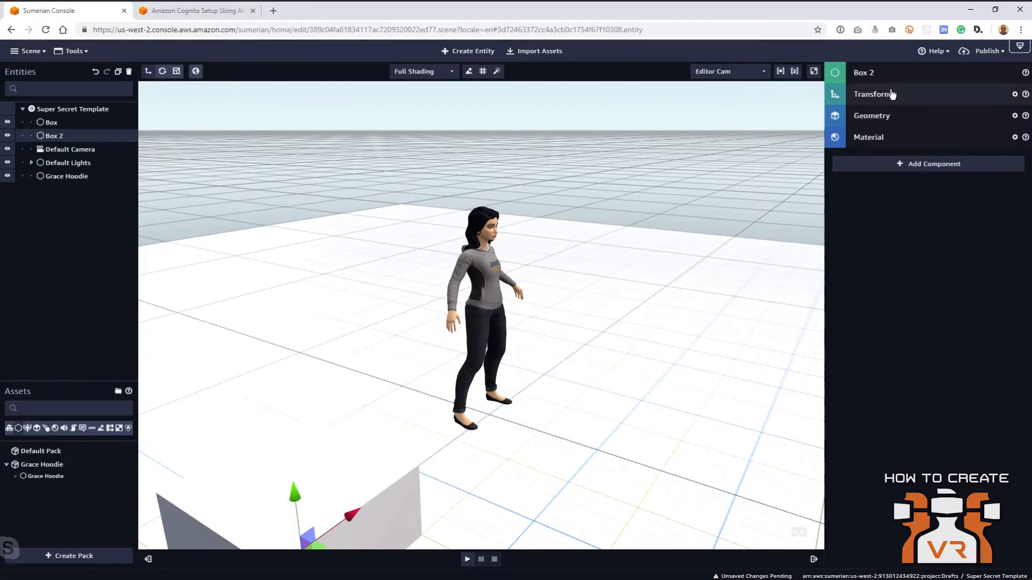
{"action": "left_click", "coordinate": [891, 138]}
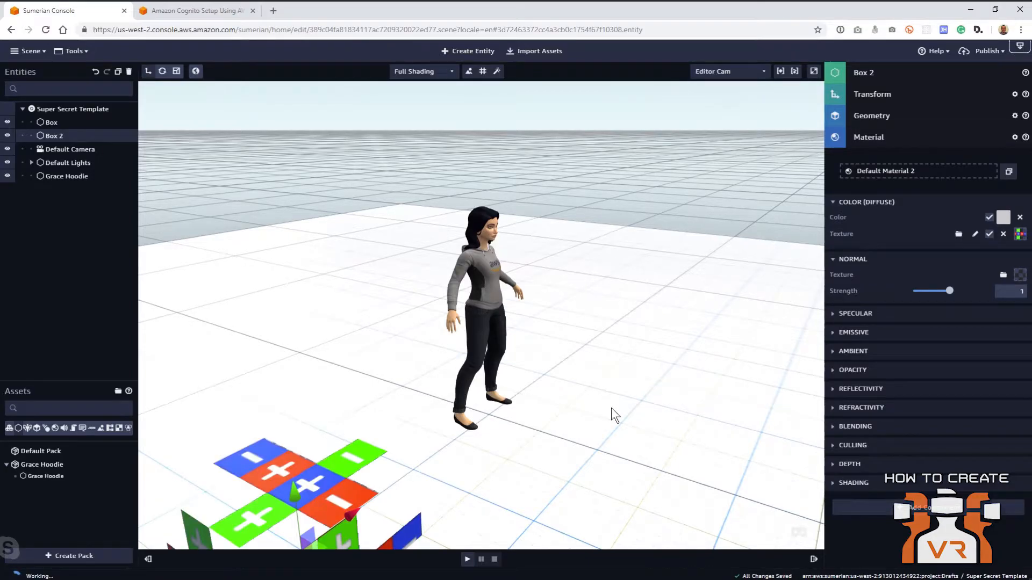
{"action": "scroll", "coordinate": [611, 408], "scroll_direction": "down", "scroll_amount": 2}
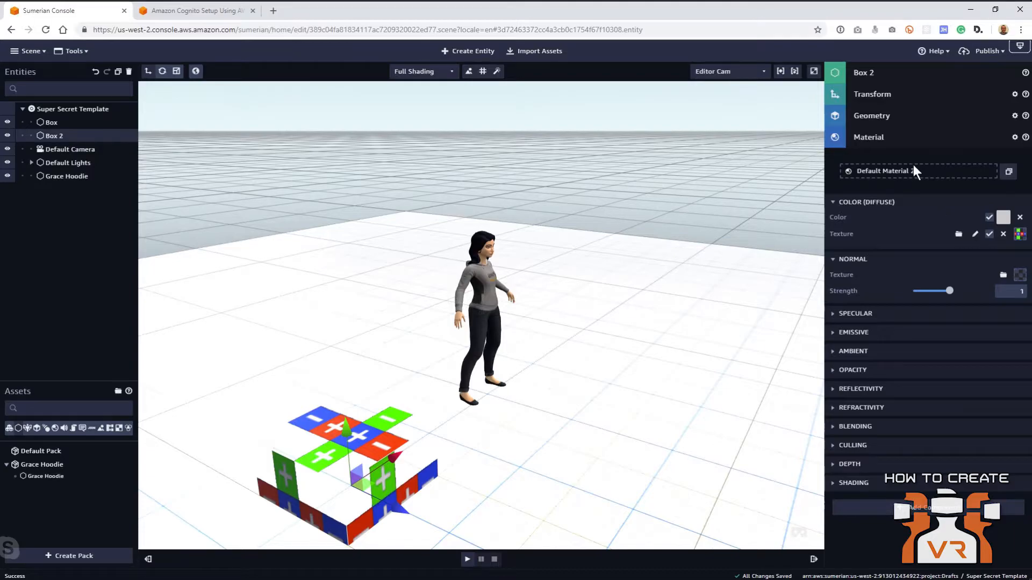
- Set the second box's Y position to 0.5 so it rests on the floor
{"action": "left_click", "coordinate": [859, 140]}
{"action": "left_click", "coordinate": [886, 94]}
{"action": "left_click", "coordinate": [941, 129]}
{"action": "type", "text": ".5"}
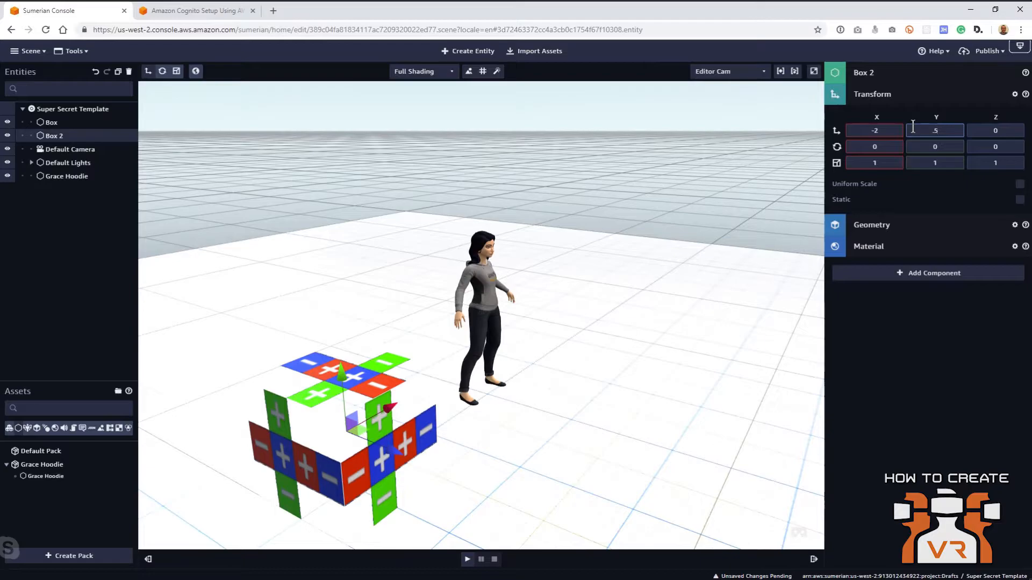
{"action": "left_click", "coordinate": [912, 95]}
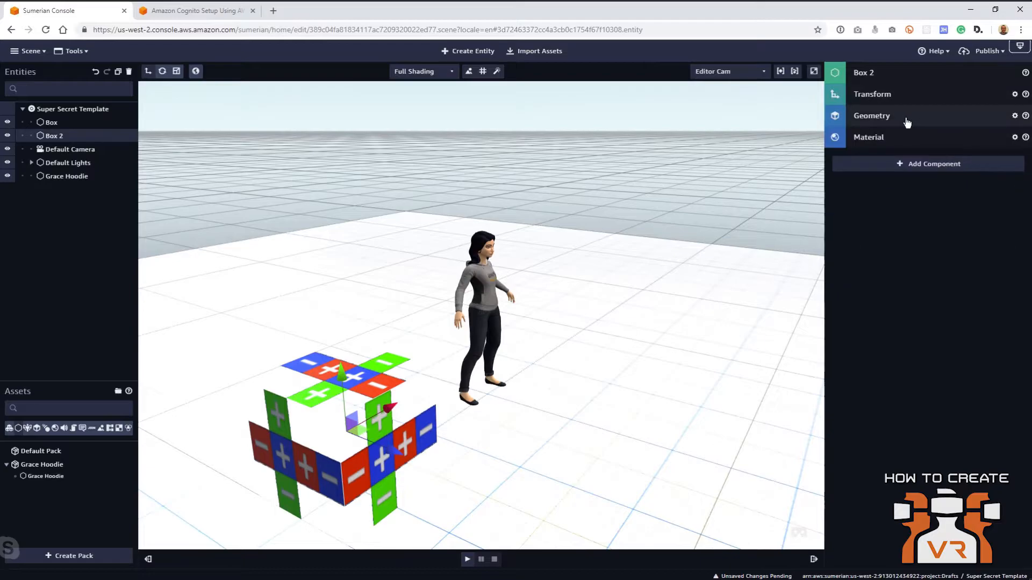
- Set the Texture Mode in the second box's geometry shape options to Unfolded
{"action": "left_click", "coordinate": [903, 119]}
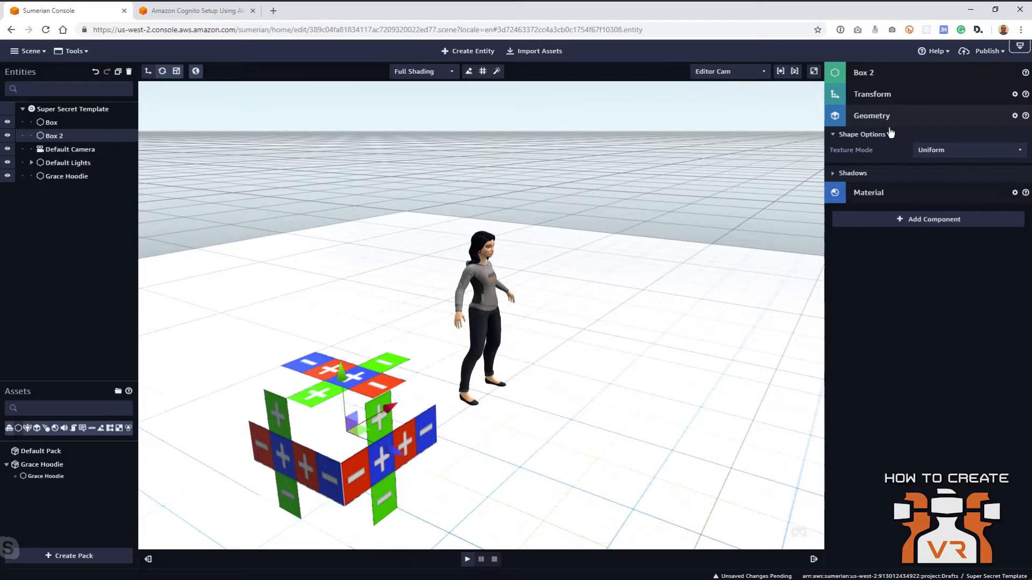
{"action": "left_click", "coordinate": [937, 152]}
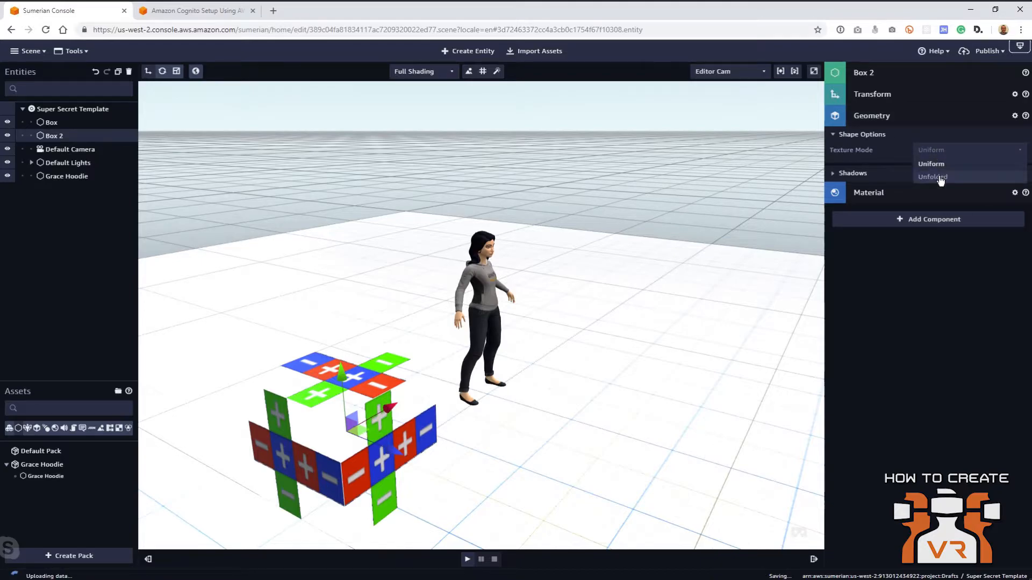
{"action": "left_click", "coordinate": [937, 178]}
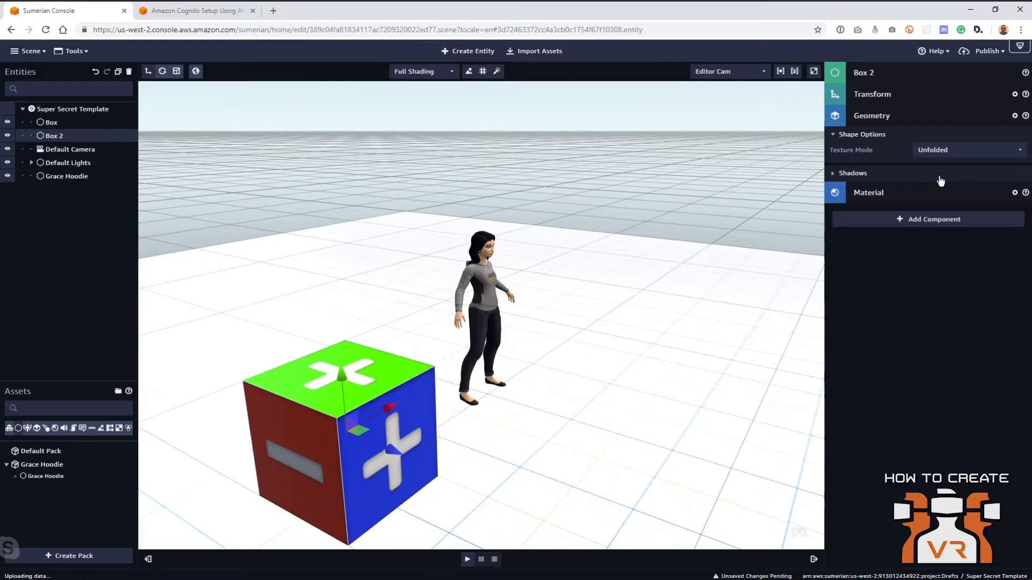
{"action": "left_click_drag", "start_coordinate": [618, 388], "coordinate": [514, 405]}
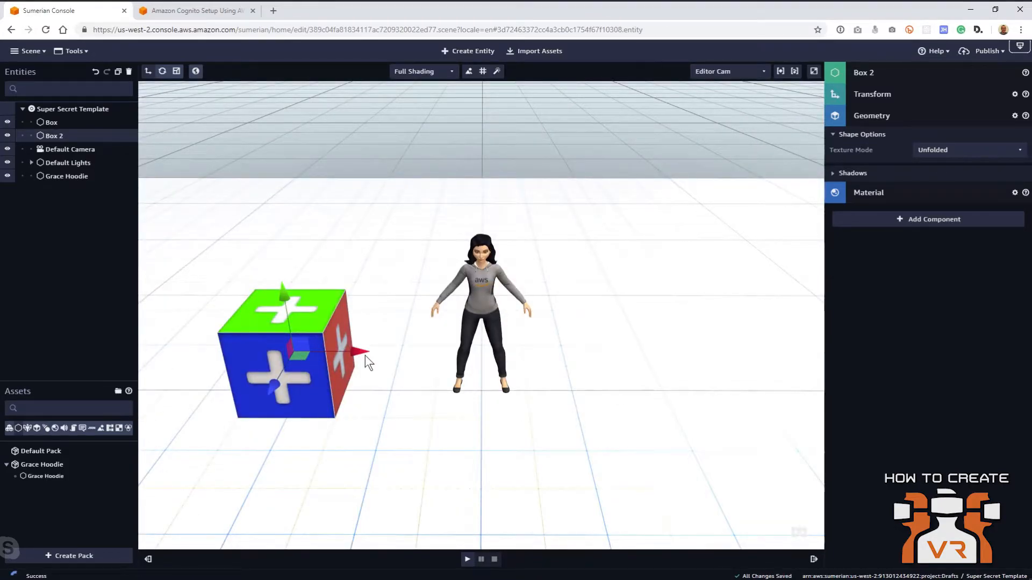
{"action": "left_click_drag", "start_coordinate": [388, 387], "coordinate": [413, 364]}
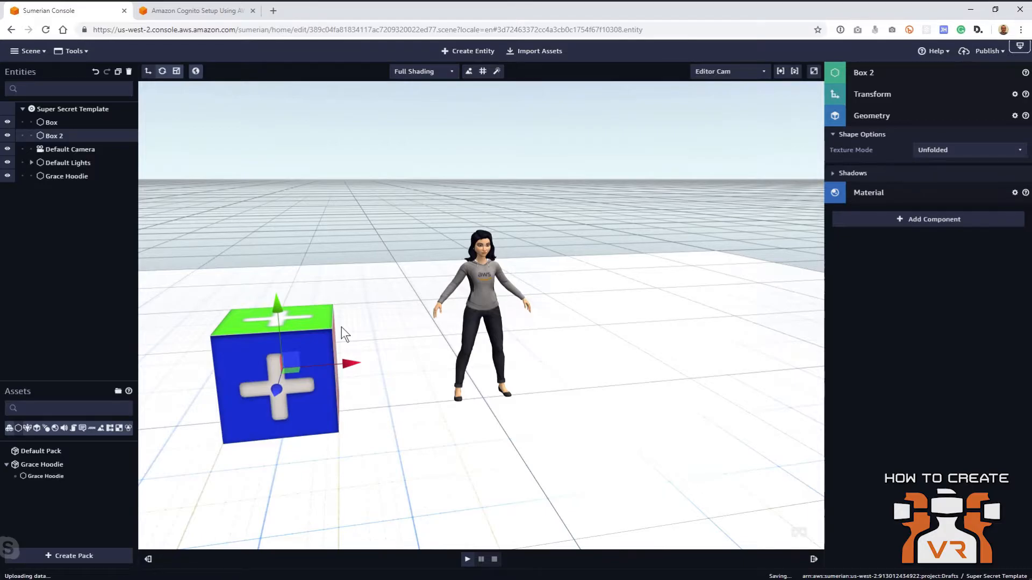
- Search the asset library for "vr", import the VR Asset Pack, and add its VRCameraRig to the scene entities
{"action": "left_click", "coordinate": [550, 50]}
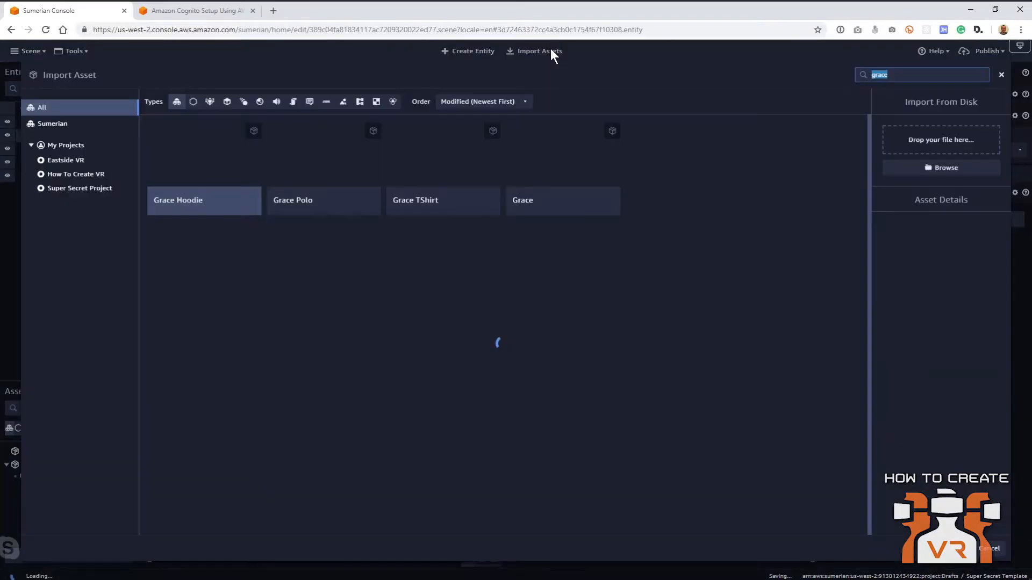
{"action": "left_click_drag", "start_coordinate": [908, 76], "coordinate": [861, 70]}
{"action": "type", "text": "v"}
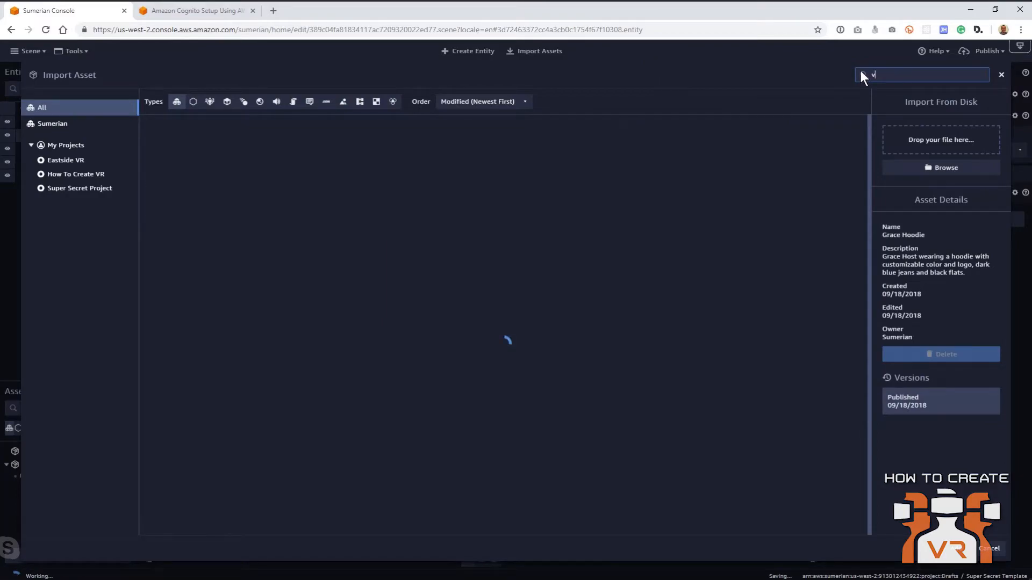
{"action": "type", "text": "r"}
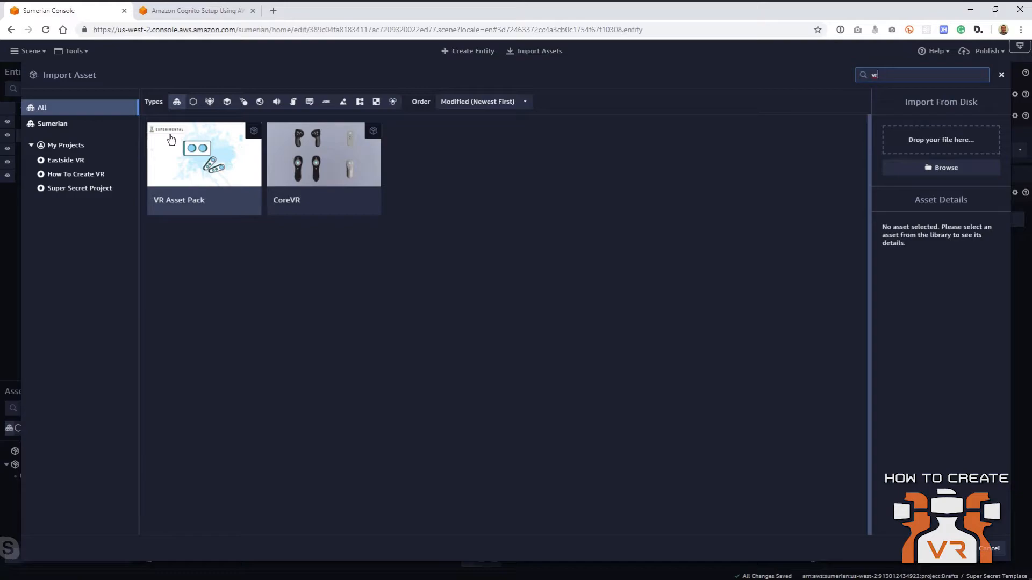
{"action": "left_click", "coordinate": [171, 139]}
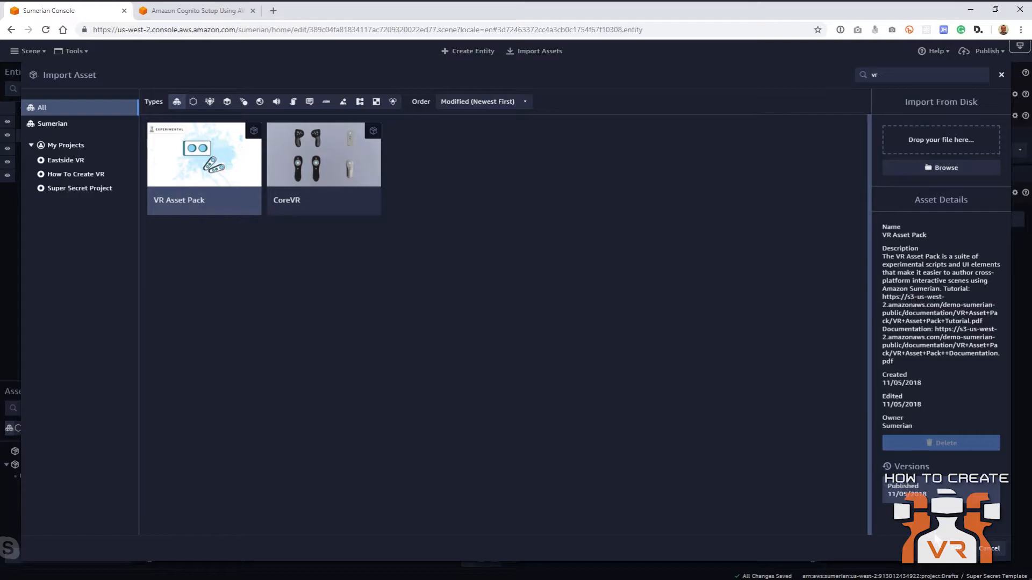
{"action": "left_click", "coordinate": [959, 553]}
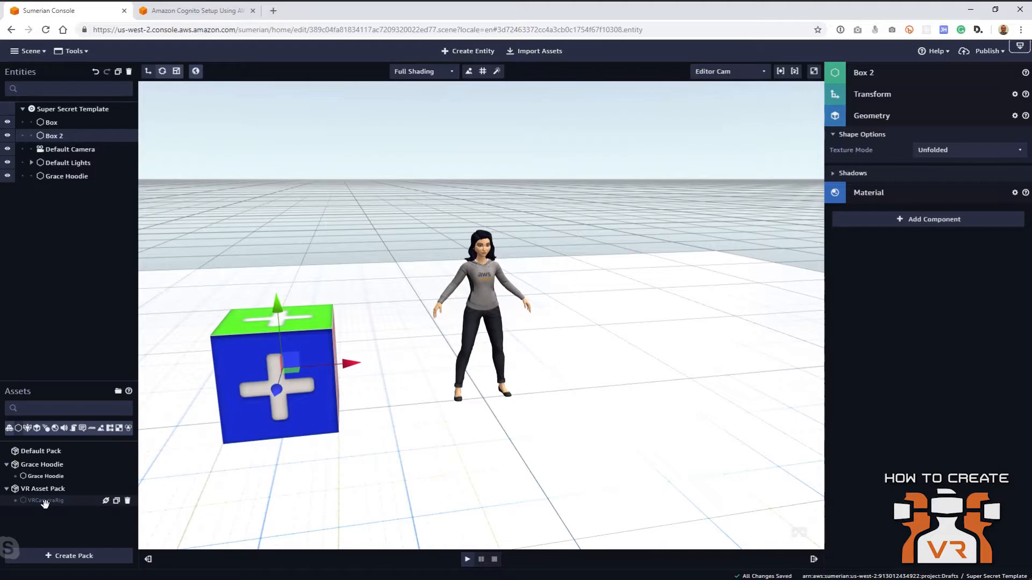
{"action": "left_click_drag", "start_coordinate": [45, 504], "coordinate": [56, 295]}
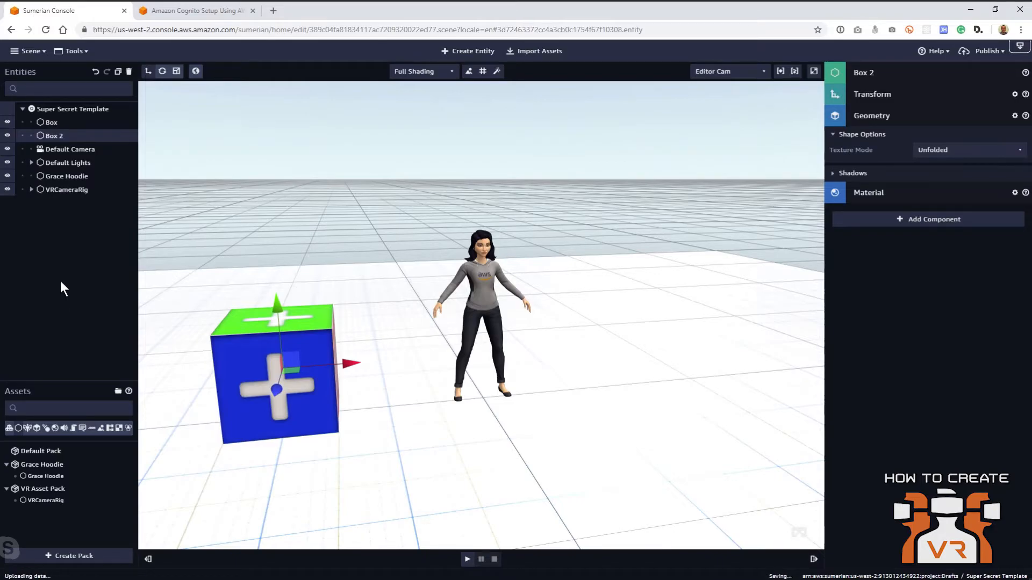
- Rename the entity Box as Floor in its details
{"action": "left_click_drag", "start_coordinate": [58, 122], "coordinate": [58, 123]}
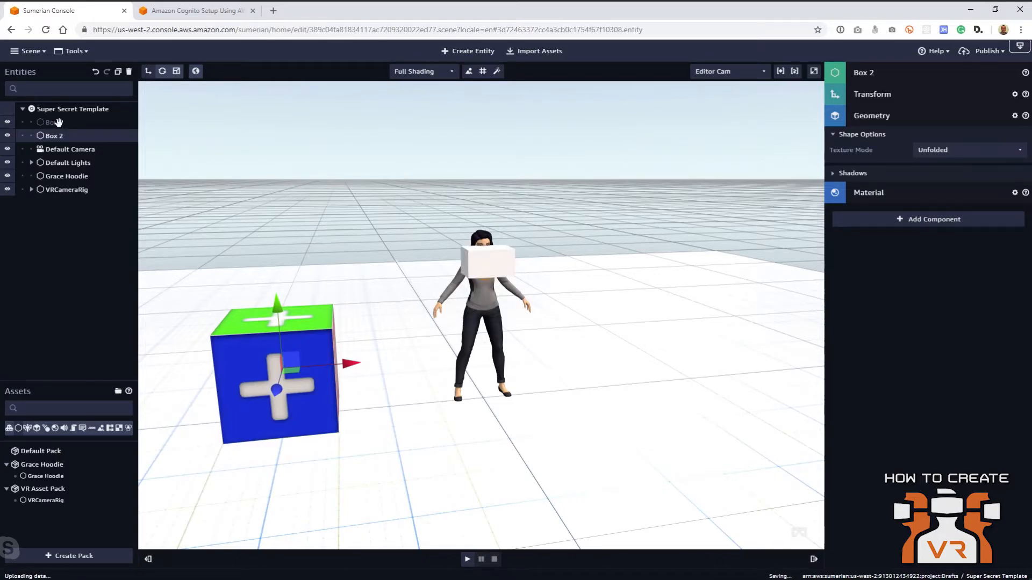
{"action": "left_click", "coordinate": [58, 123]}
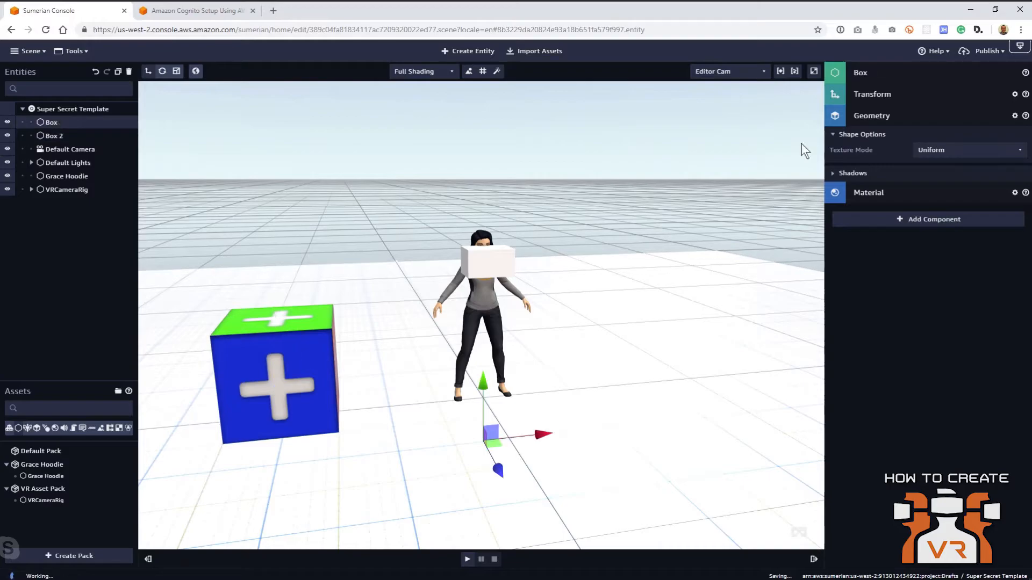
{"action": "left_click", "coordinate": [919, 76]}
{"action": "double_click", "coordinate": [929, 234]}
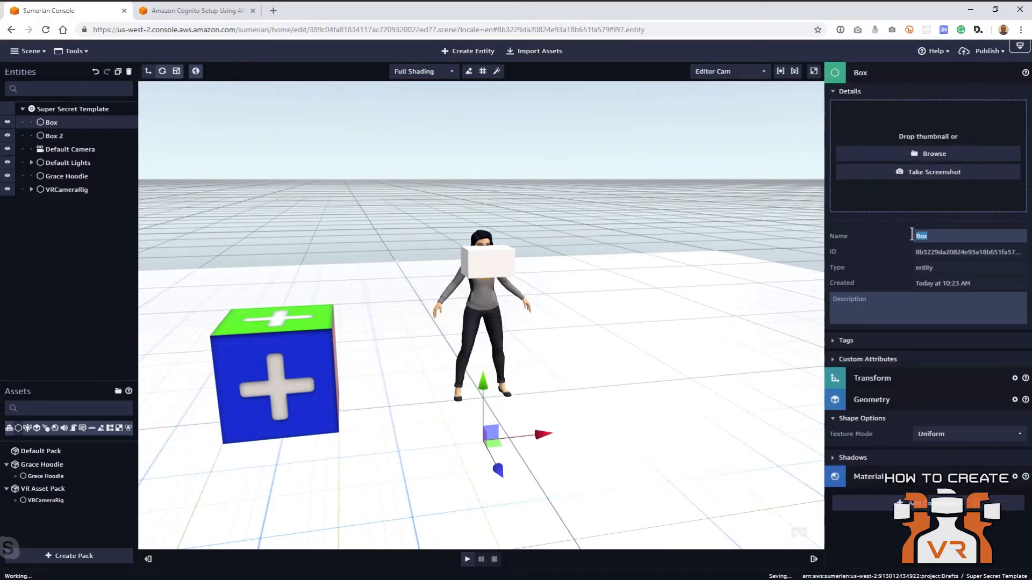
{"action": "type", "text": "Floor"}
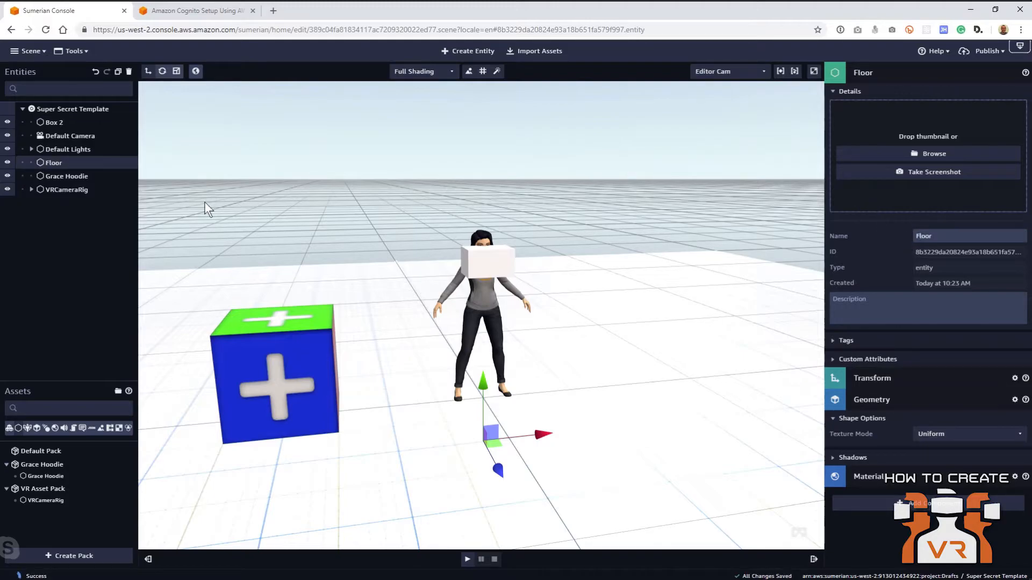
- Rename the cubemap-textured Box 2 entity as Unit Cube
{"action": "left_click", "coordinate": [54, 122]}
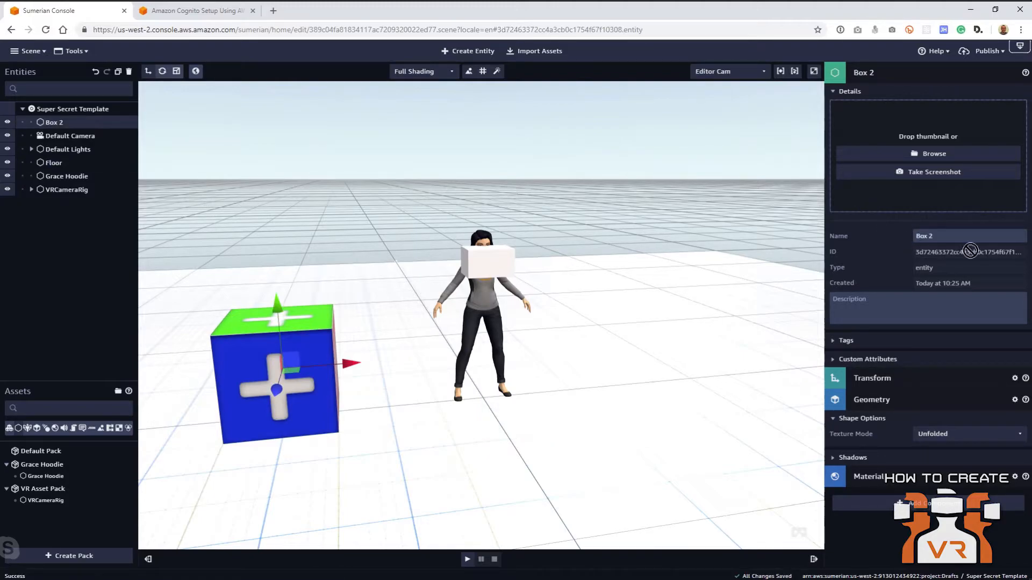
{"action": "left_click_drag", "start_coordinate": [934, 237], "coordinate": [881, 245]}
{"action": "type", "text": "Unit C"}
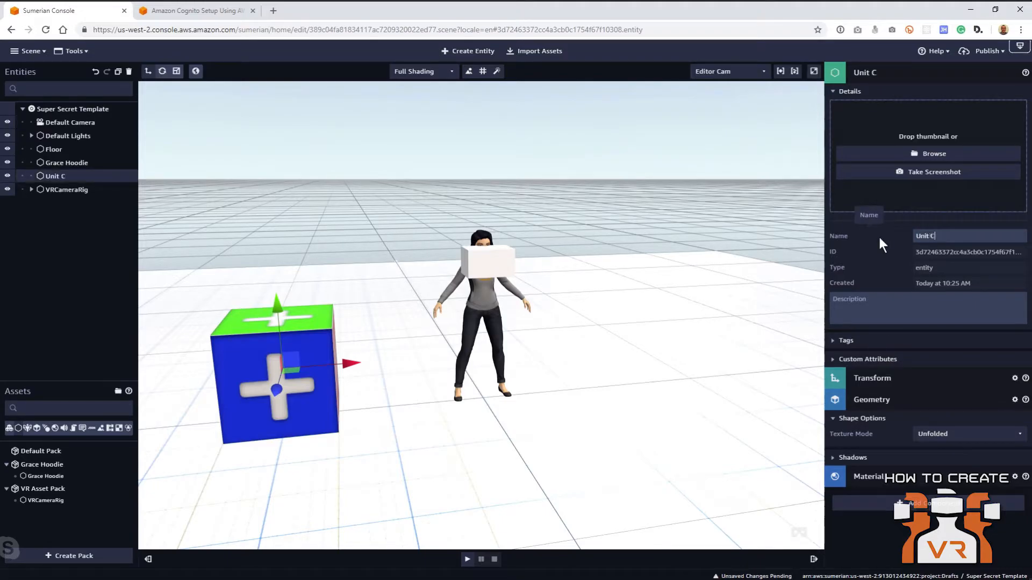
{"action": "type", "text": "ube"}
- Set the VRCameraRig entity's Z position to 2 in its transform
{"action": "left_click", "coordinate": [73, 189]}
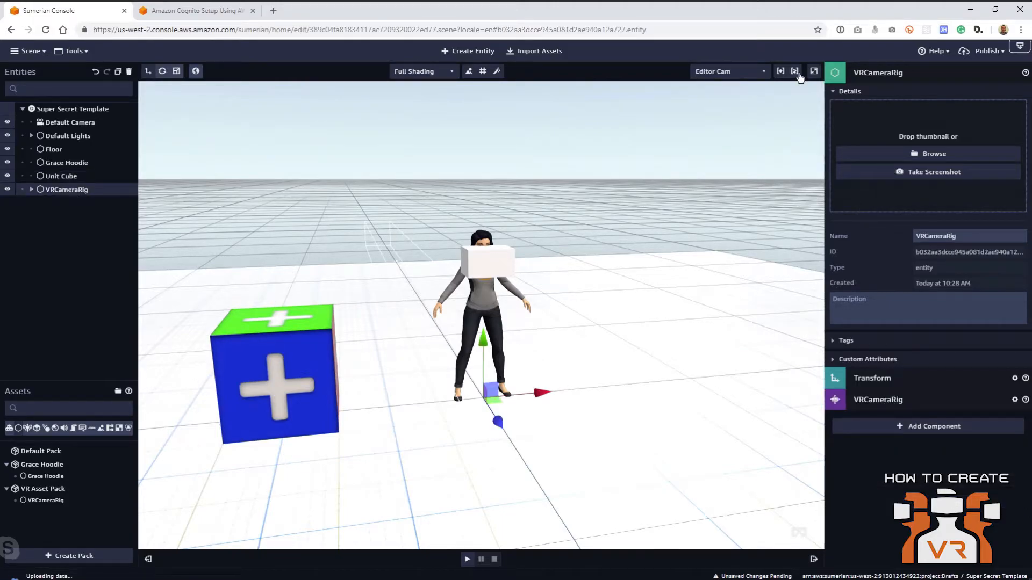
{"action": "left_click", "coordinate": [889, 74]}
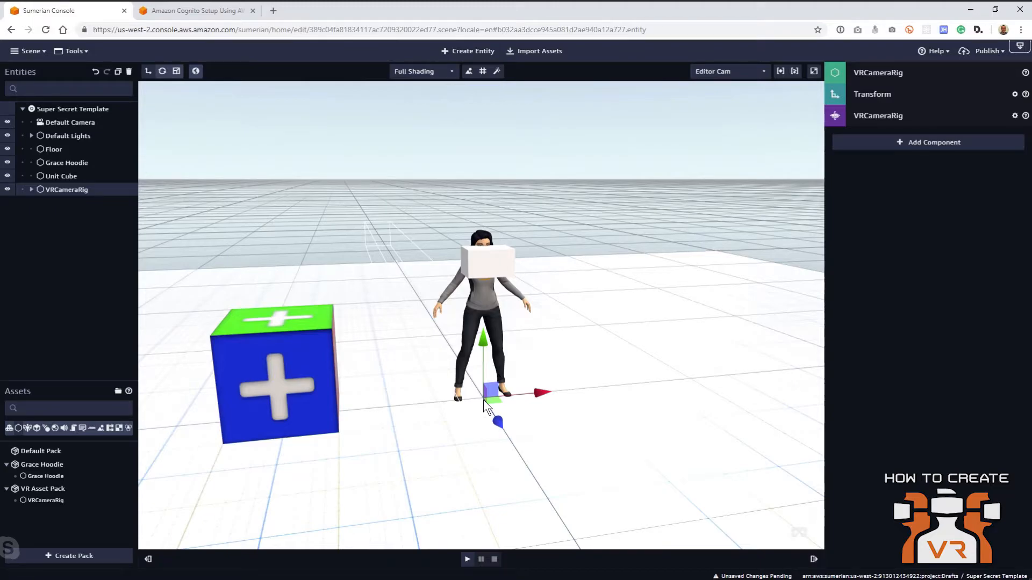
{"action": "left_click", "coordinate": [893, 98]}
{"action": "left_click", "coordinate": [1007, 130]}
{"action": "type", "text": ".1"}
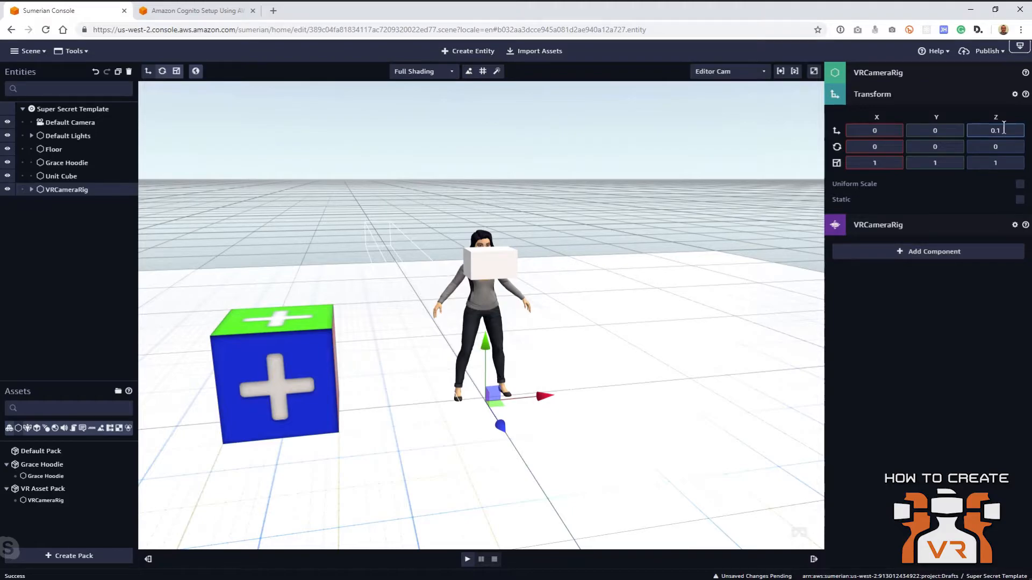
{"action": "key", "text": "BackSpace"}
{"action": "key", "text": "BackSpace"}
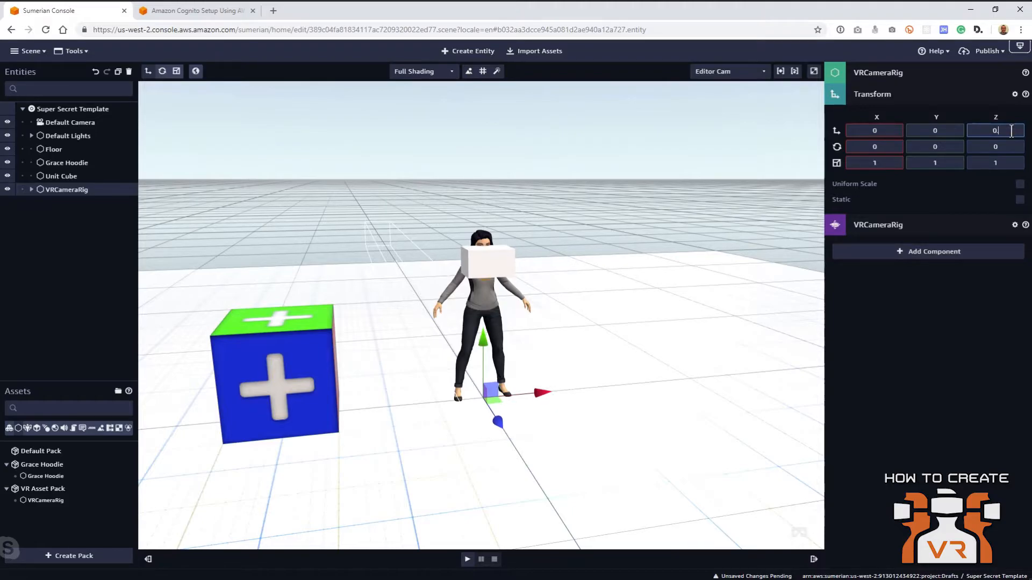
{"action": "key", "text": "BackSpace"}
{"action": "type", "text": "2"}
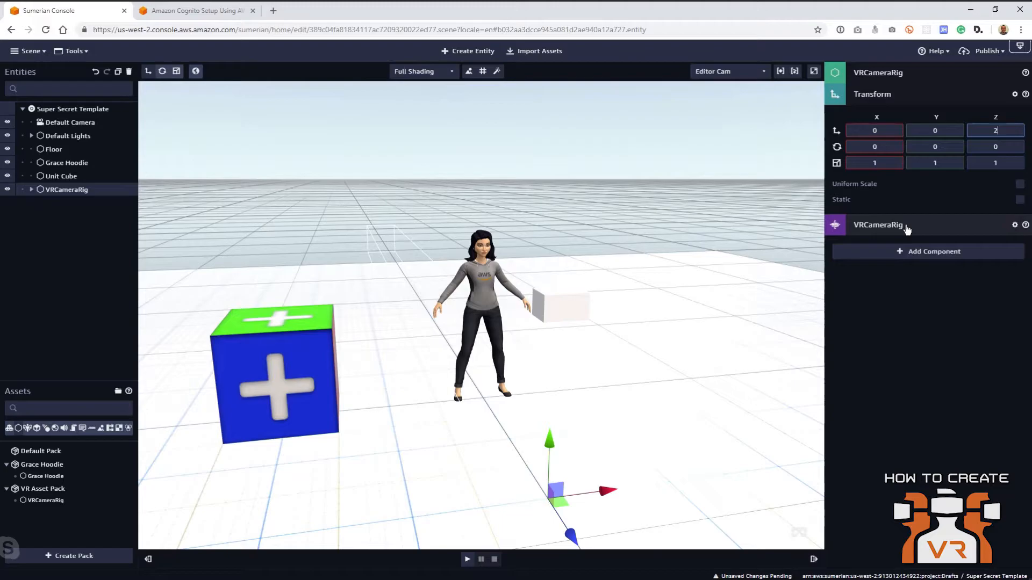
- Enable the CurrentVRCameraRig option in the VRCameraRig entity's camera rig component
{"action": "left_click", "coordinate": [883, 235]}
{"action": "left_click", "coordinate": [884, 234]}
{"action": "left_click", "coordinate": [884, 234]}
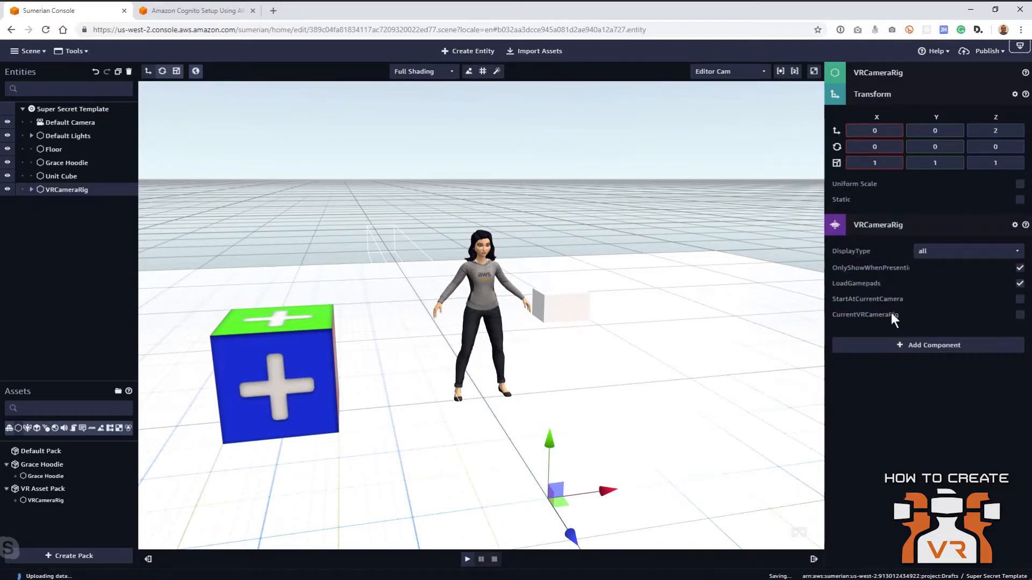
{"action": "left_click", "coordinate": [1019, 316]}
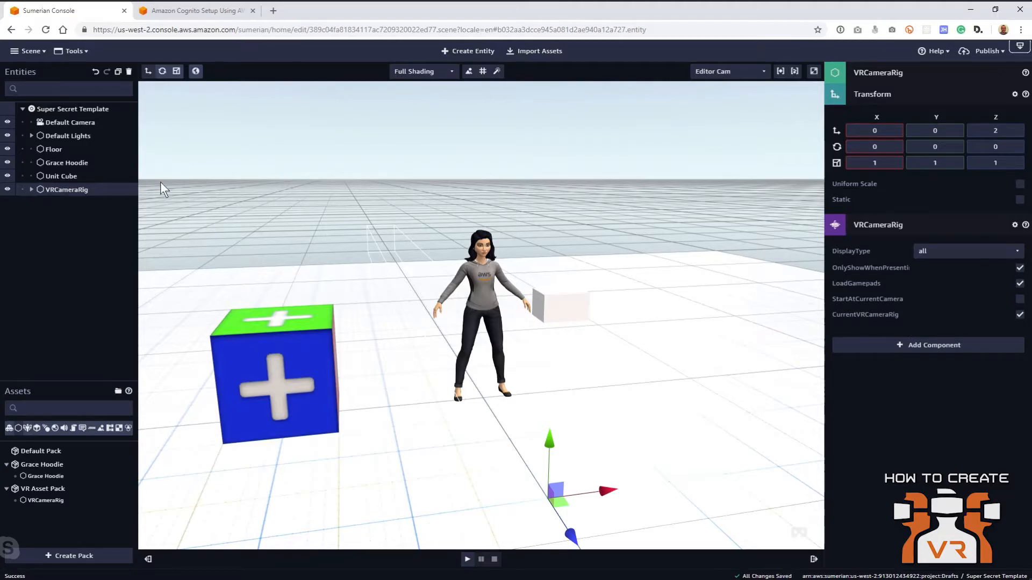
- Set the target entity of Grace Hoodie's Look At Entity point of interest to the HMDCamera inside the VRCameraRig's Tracker
{"action": "left_click", "coordinate": [76, 162]}
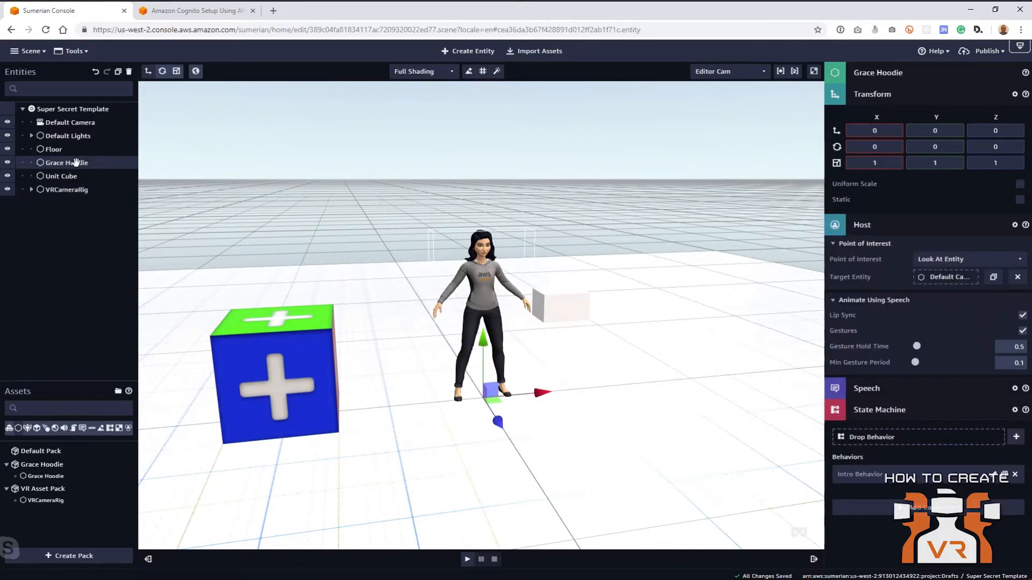
{"action": "left_click", "coordinate": [855, 99]}
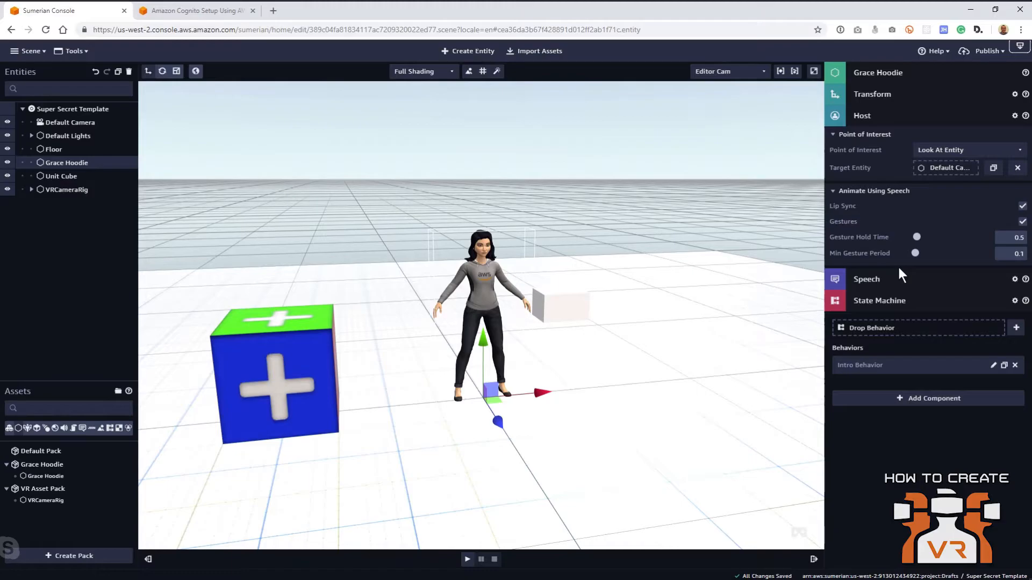
{"action": "left_click", "coordinate": [925, 301]}
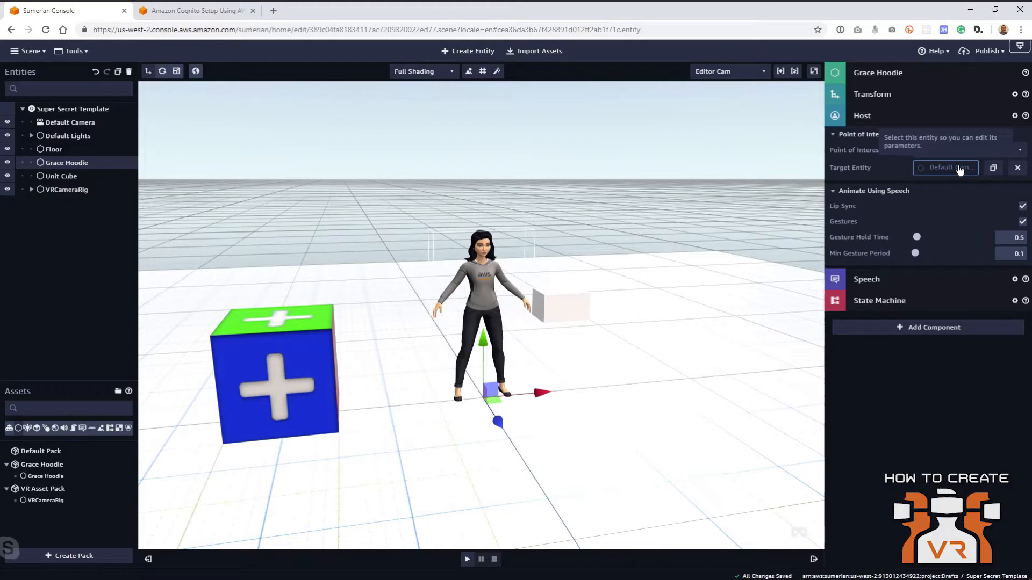
{"action": "left_click", "coordinate": [31, 189]}
{"action": "left_click", "coordinate": [39, 203]}
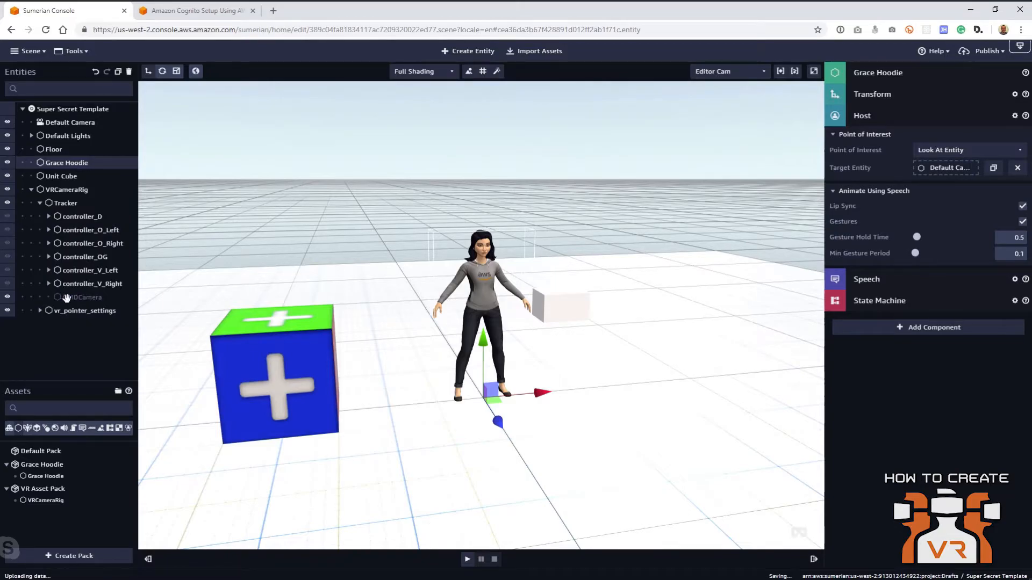
{"action": "left_click_drag", "start_coordinate": [68, 298], "coordinate": [946, 168]}
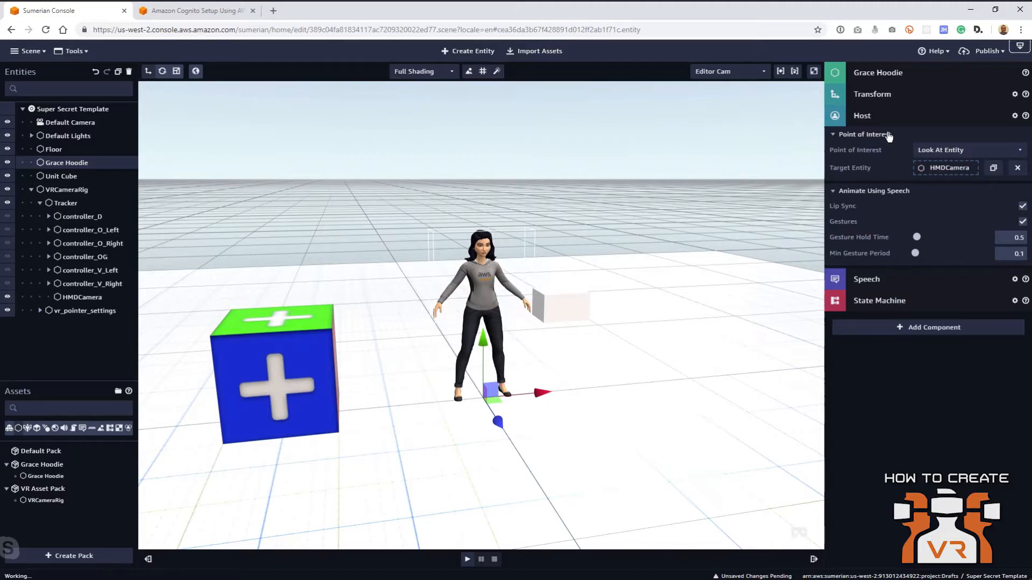
{"action": "left_click", "coordinate": [831, 118]}
- Inspect the child entities of controller_O_Right in the VRCameraRig hierarchy, and collapse the rig
{"action": "left_click_drag", "start_coordinate": [60, 190], "coordinate": [61, 190]}
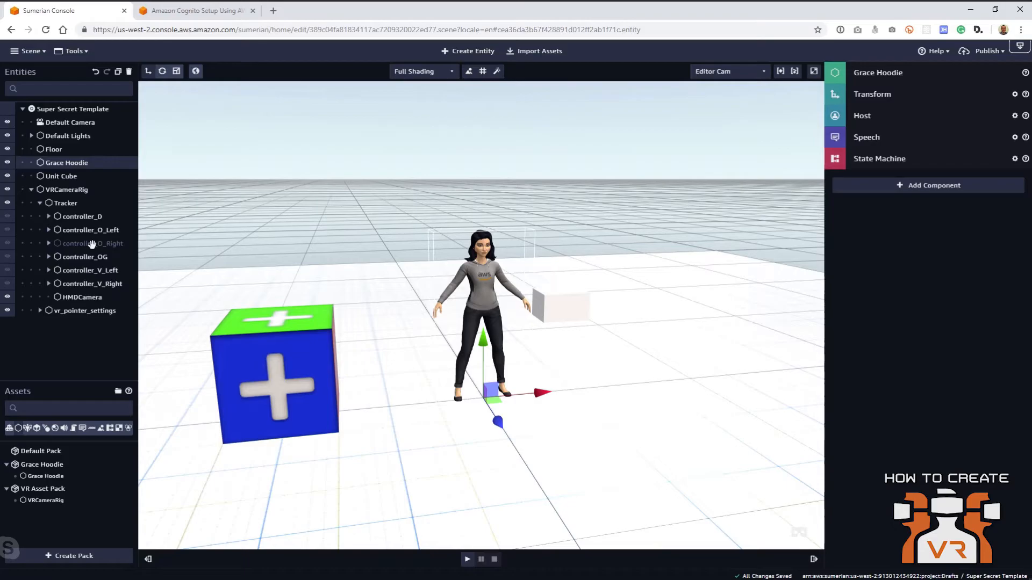
{"action": "left_click", "coordinate": [48, 244]}
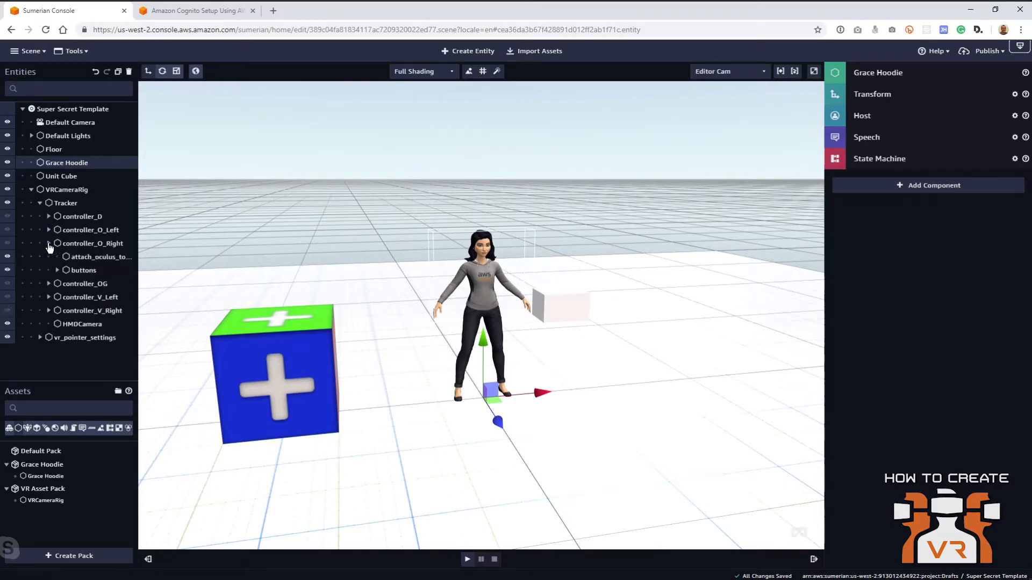
{"action": "left_click", "coordinate": [49, 245]}
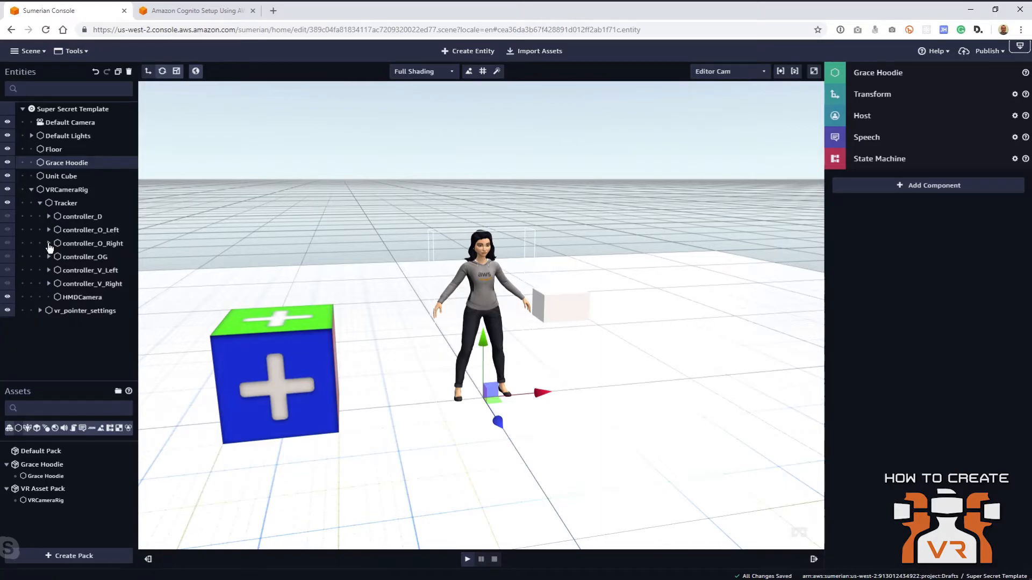
{"action": "left_click", "coordinate": [32, 190]}
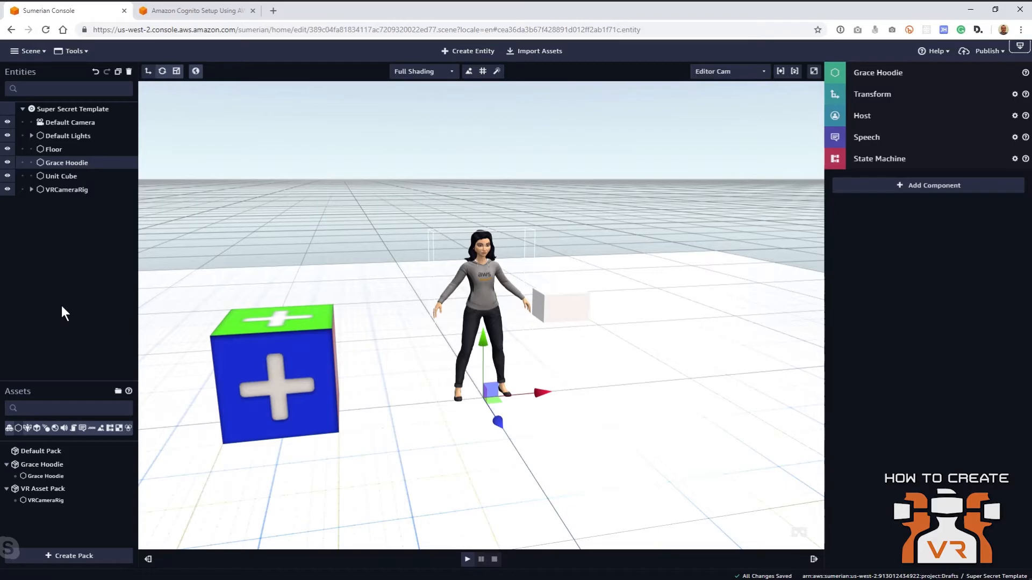
- Add a Script component to the Floor entity
{"action": "left_click", "coordinate": [81, 149]}
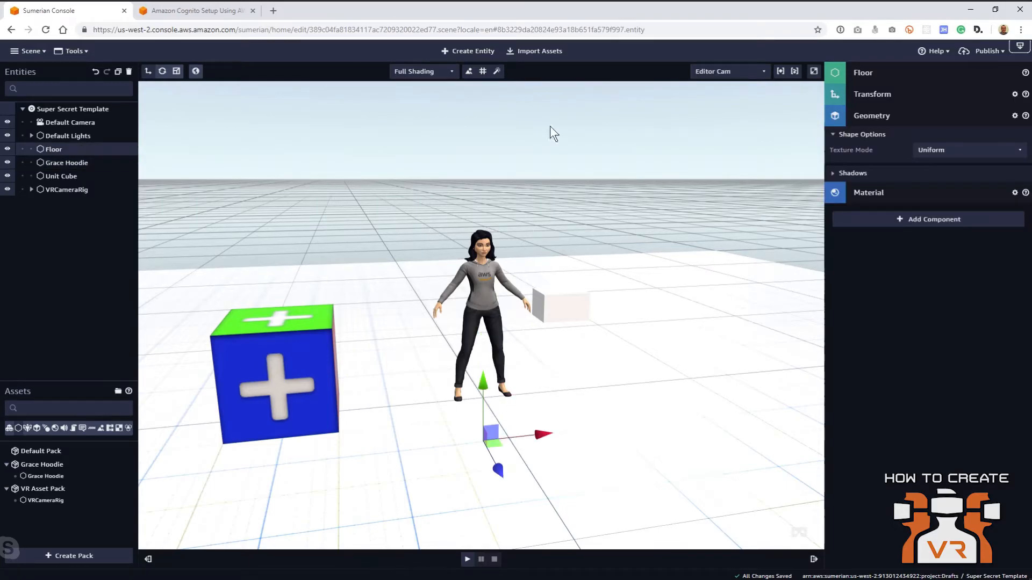
{"action": "left_click", "coordinate": [890, 116]}
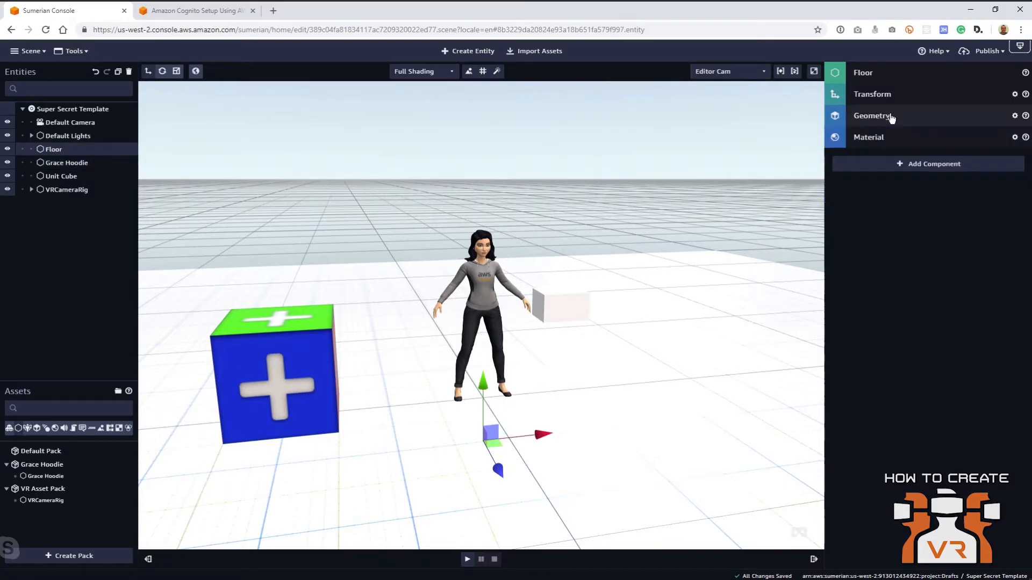
{"action": "left_click", "coordinate": [912, 164]}
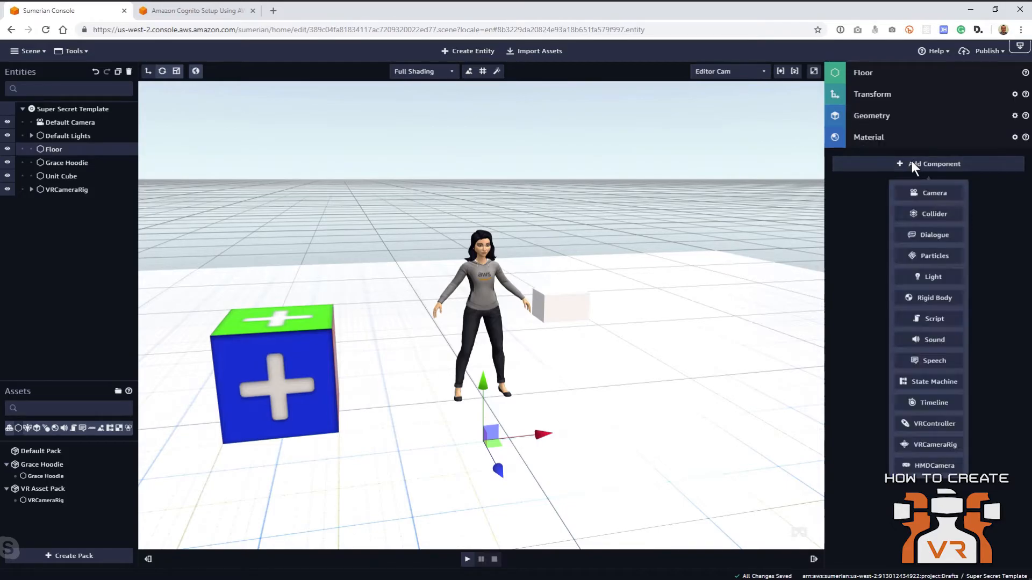
{"action": "left_click", "coordinate": [928, 321]}
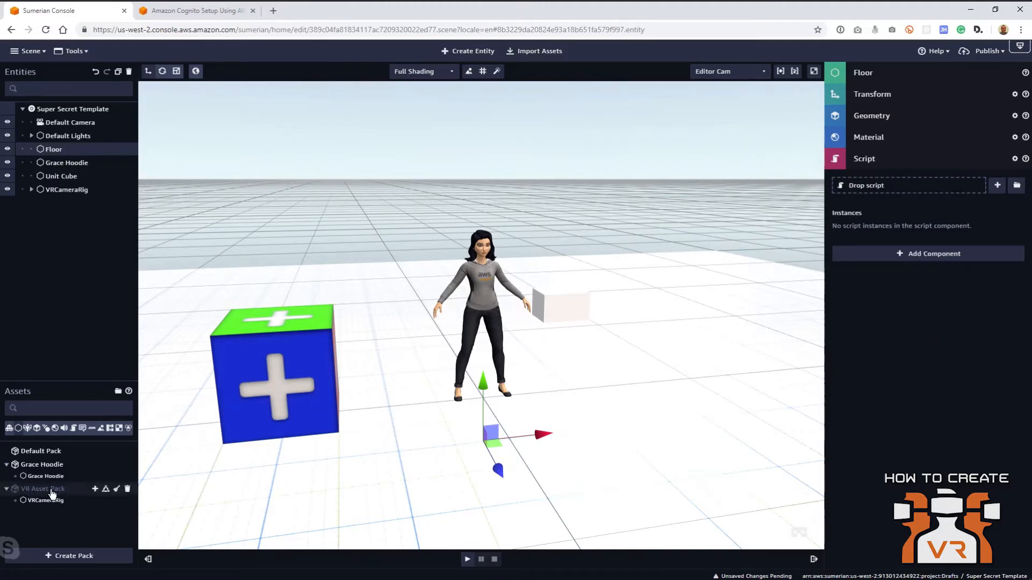
- Filter the assets to scripts and attach vr_action_object_teleport from the VR Asset Pack to the Floor's Script component
{"action": "left_click", "coordinate": [74, 428]}
{"action": "scroll", "coordinate": [88, 493], "scroll_direction": "up", "scroll_amount": 2}
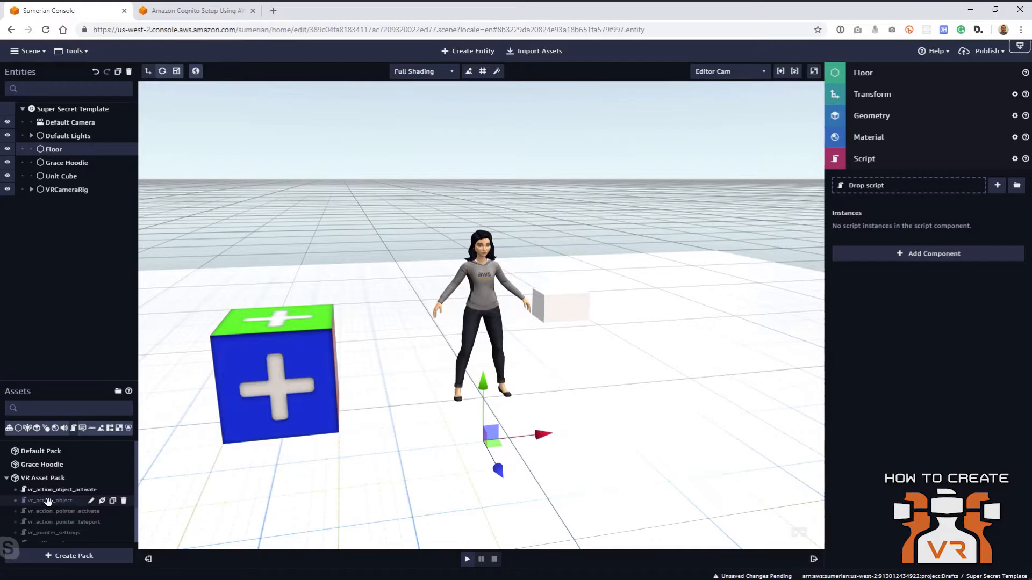
{"action": "left_click_drag", "start_coordinate": [48, 502], "coordinate": [901, 185]}
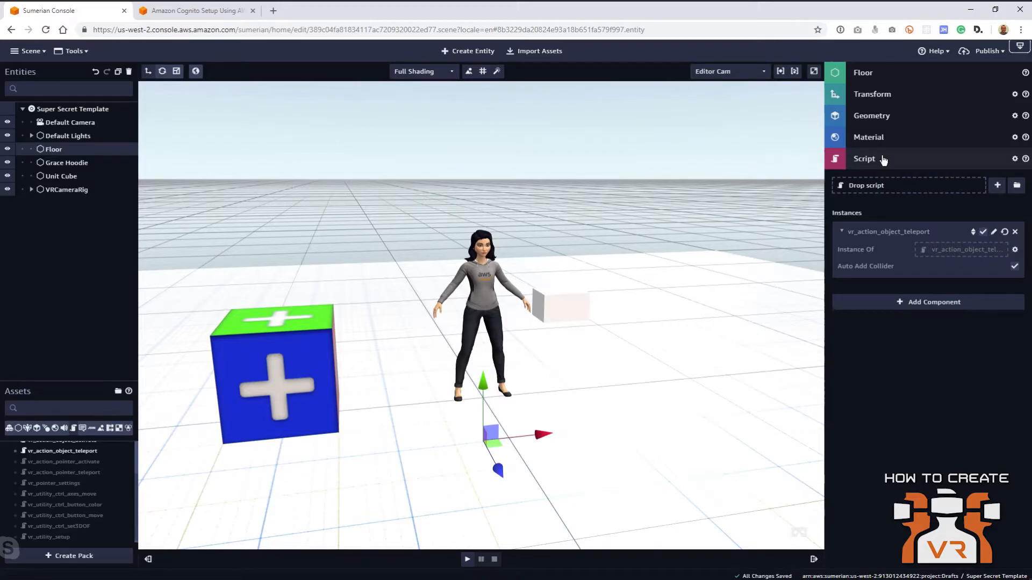
{"action": "left_click", "coordinate": [883, 160]}
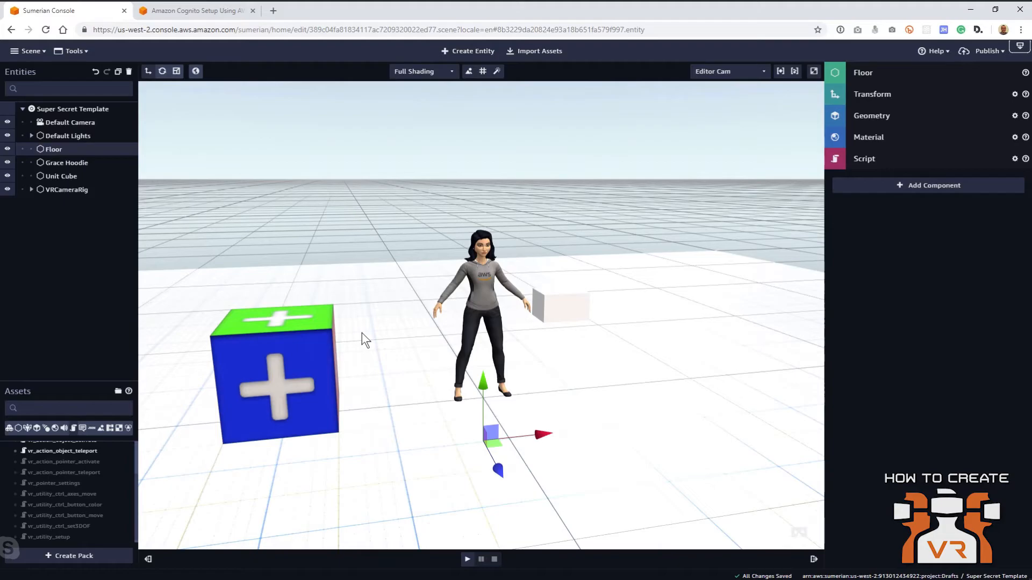
- Add a Script component to the Unit Cube and attach the vr_action_object_activate script from the VR Asset Pack
{"action": "left_click", "coordinate": [75, 178]}
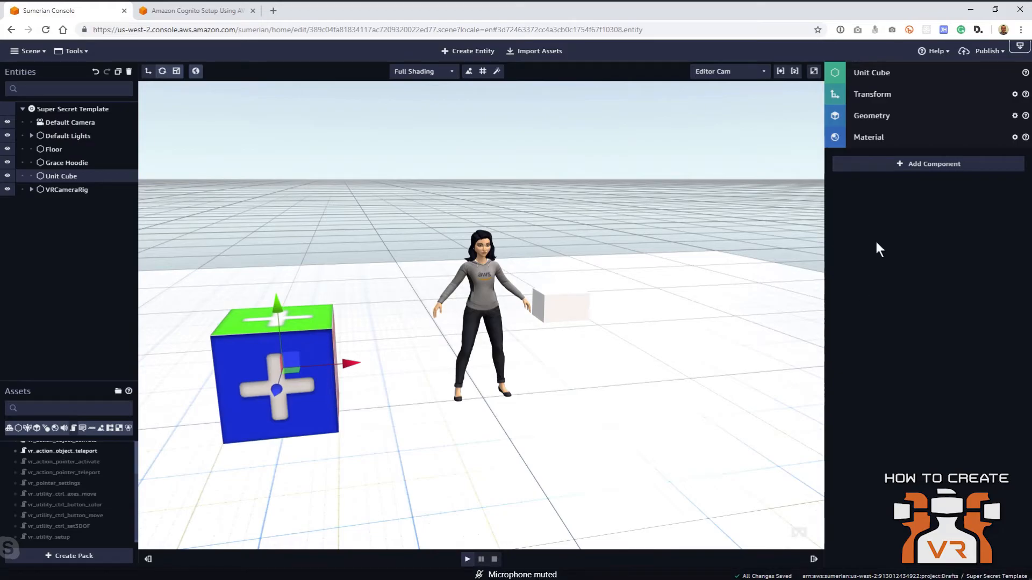
{"action": "left_click", "coordinate": [914, 165]}
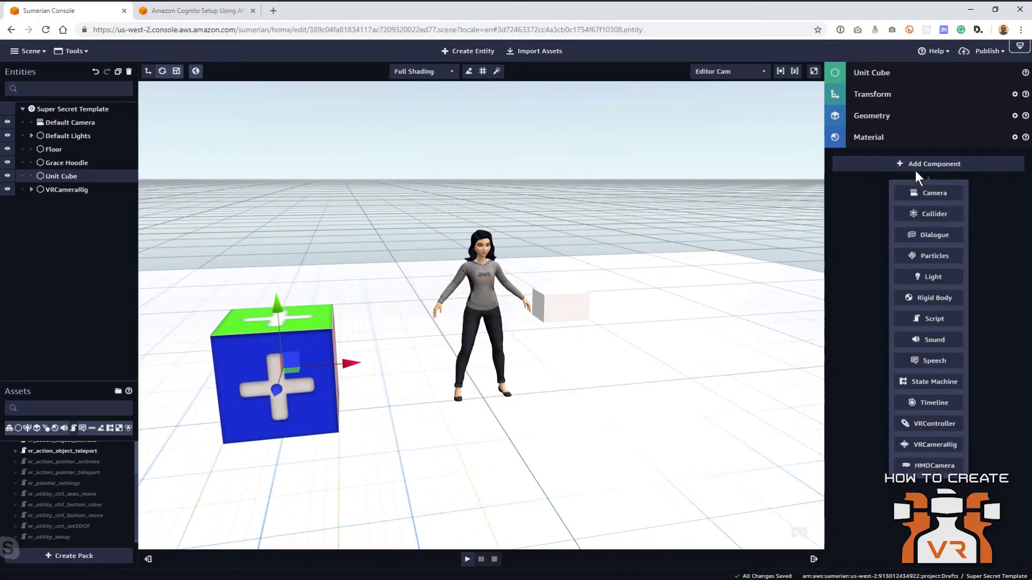
{"action": "left_click", "coordinate": [929, 320]}
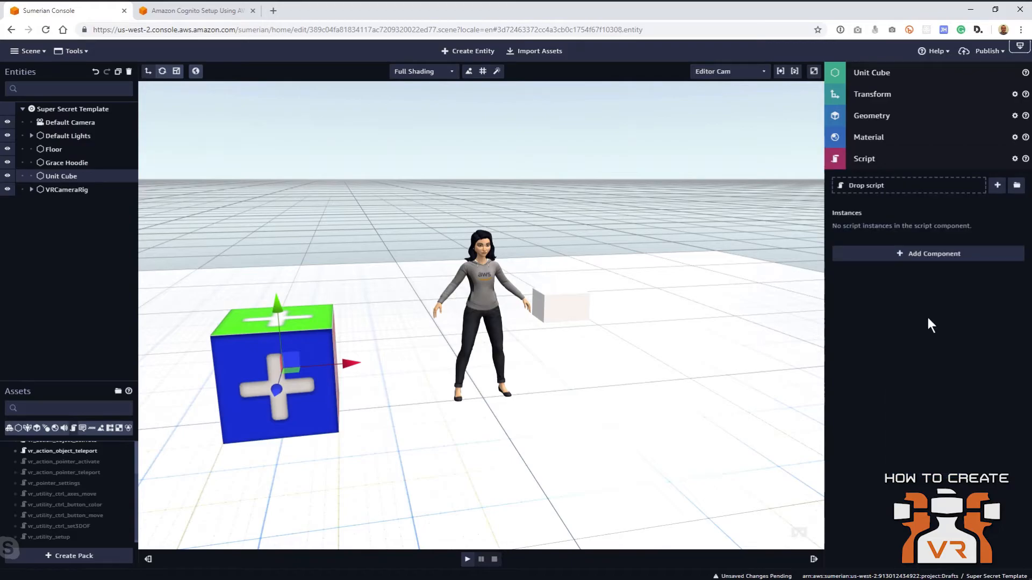
{"action": "scroll", "coordinate": [115, 501], "scroll_direction": "up", "scroll_amount": 2}
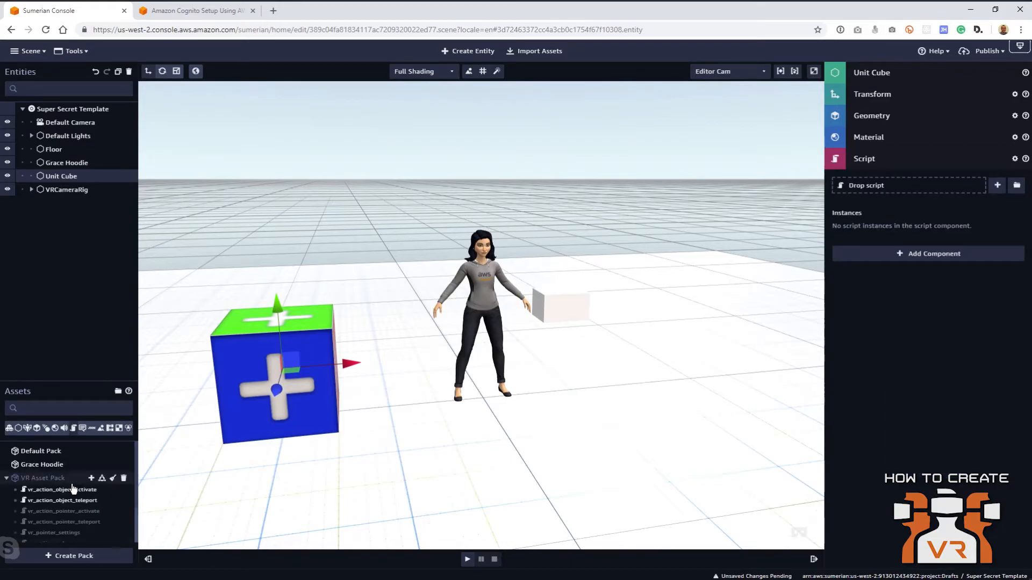
{"action": "left_click_drag", "start_coordinate": [59, 489], "coordinate": [919, 182]}
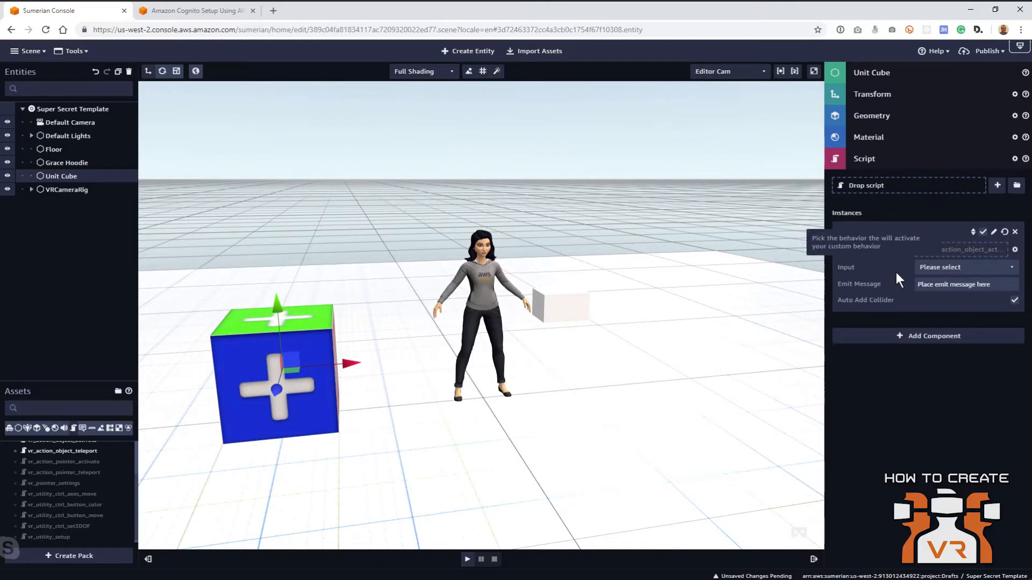
- Set the Unit Cube script's input to OnActionButtonDown and its emit message to activateUnitCube, and collapse the Script component
{"action": "left_click", "coordinate": [944, 268]}
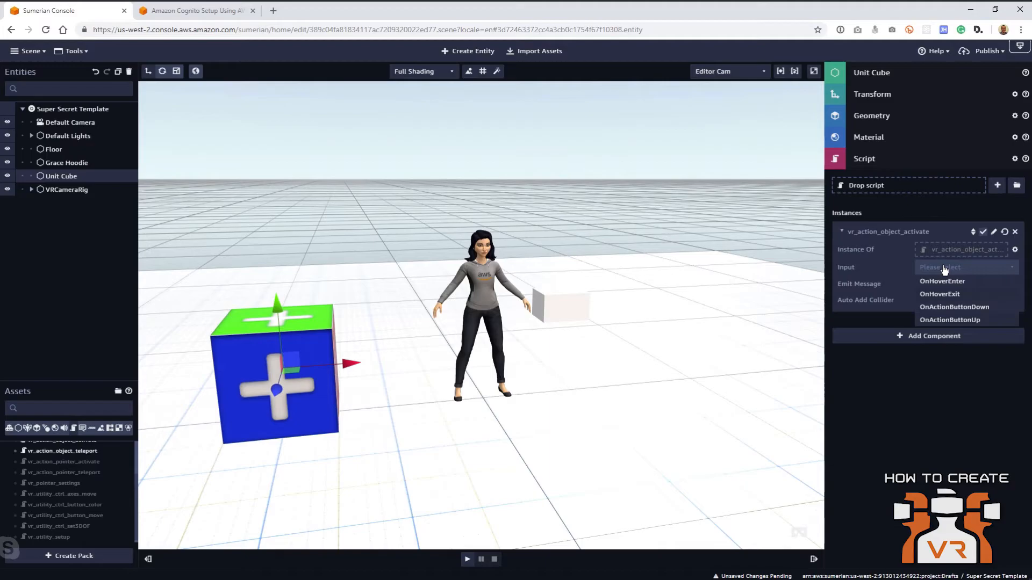
{"action": "left_click", "coordinate": [988, 308]}
{"action": "left_click_drag", "start_coordinate": [992, 288], "coordinate": [910, 291]}
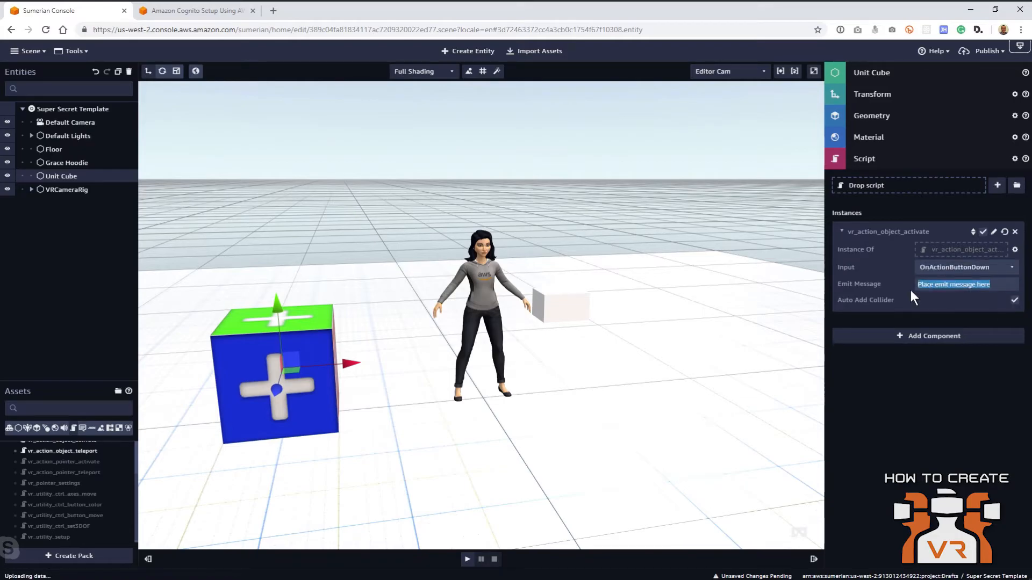
{"action": "type", "text": "activate"}
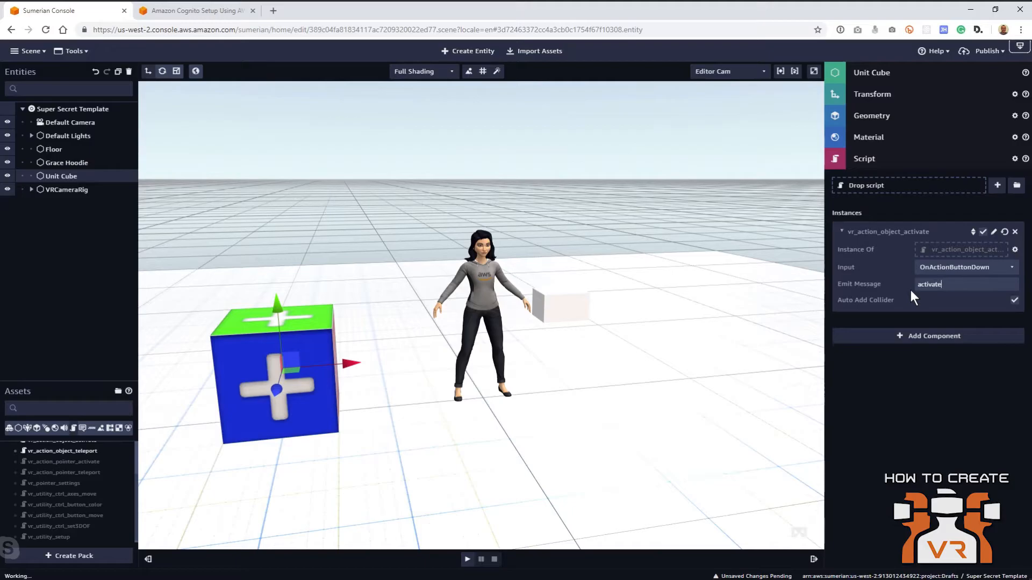
{"action": "type", "text": "UnitCube"}
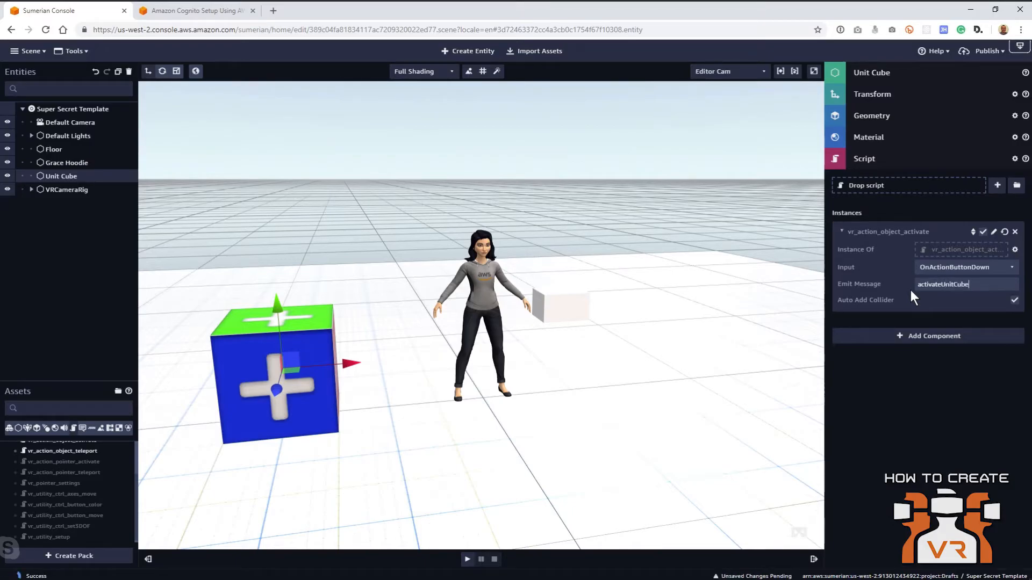
{"action": "left_click", "coordinate": [878, 166]}
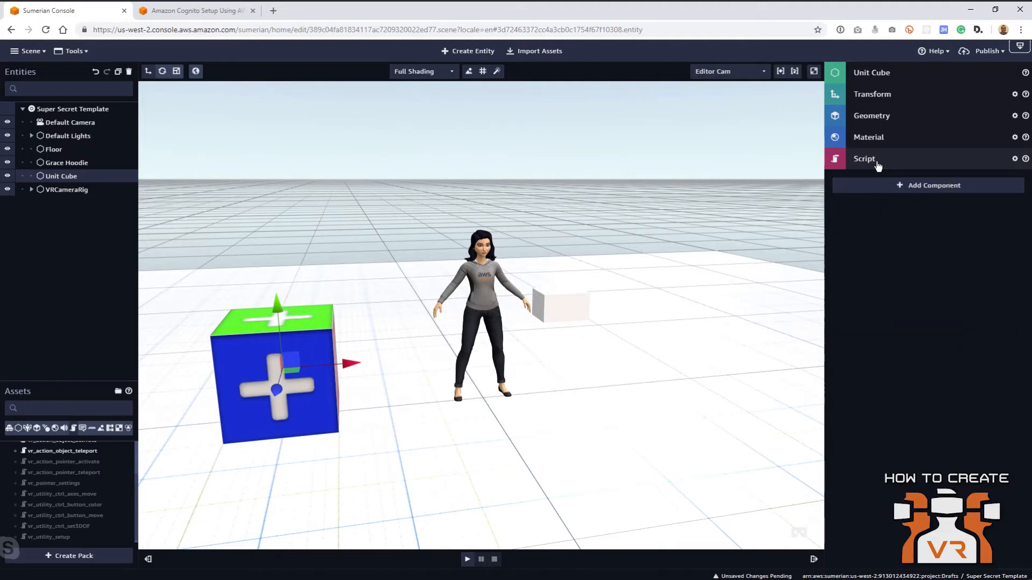
- Add a State Machine component to the Unit Cube and create a behavior named Activate Behavior
{"action": "left_click", "coordinate": [922, 188]}
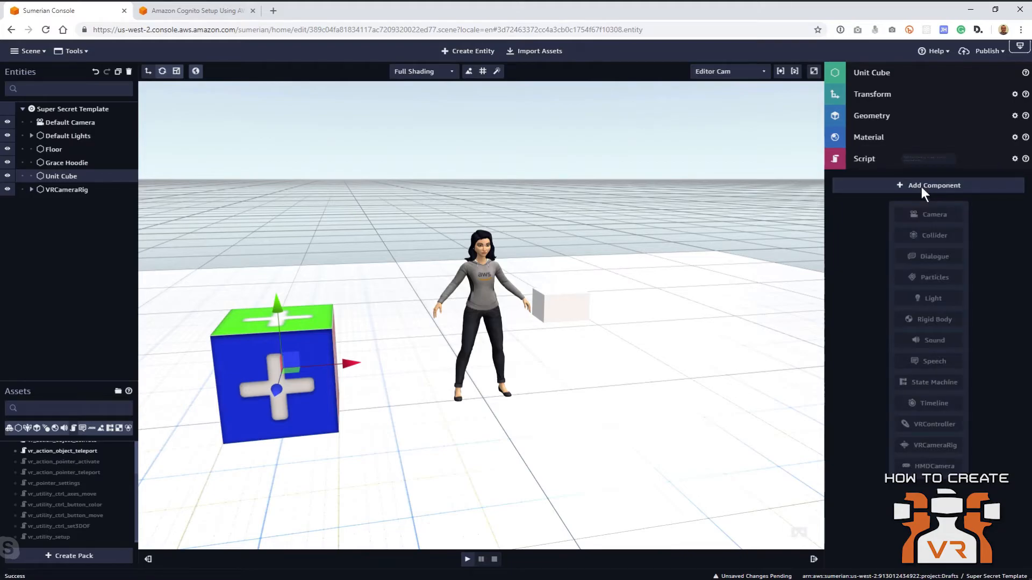
{"action": "left_click", "coordinate": [937, 382]}
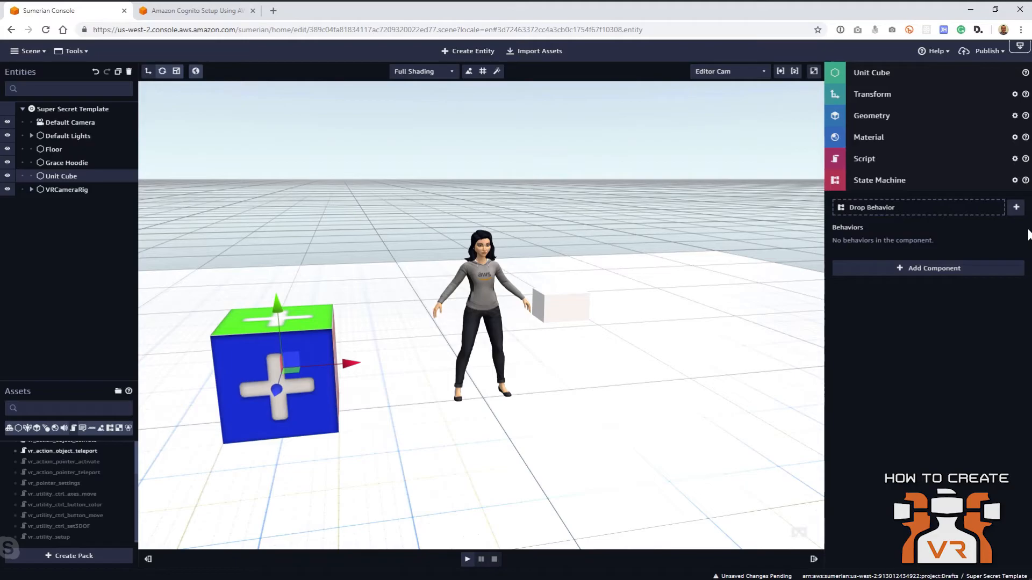
{"action": "left_click", "coordinate": [1015, 209]}
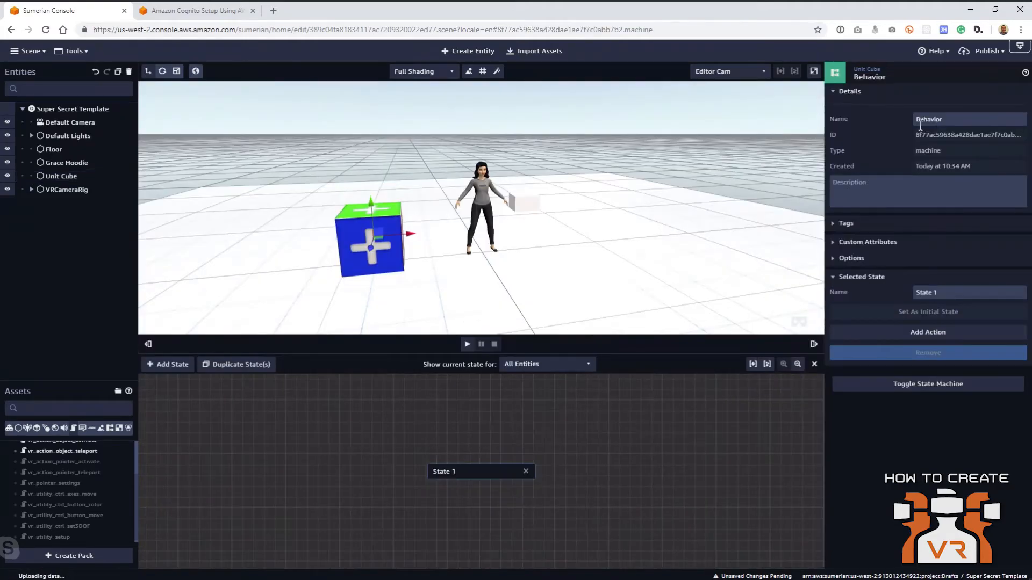
{"action": "type", "text": "Activate"}
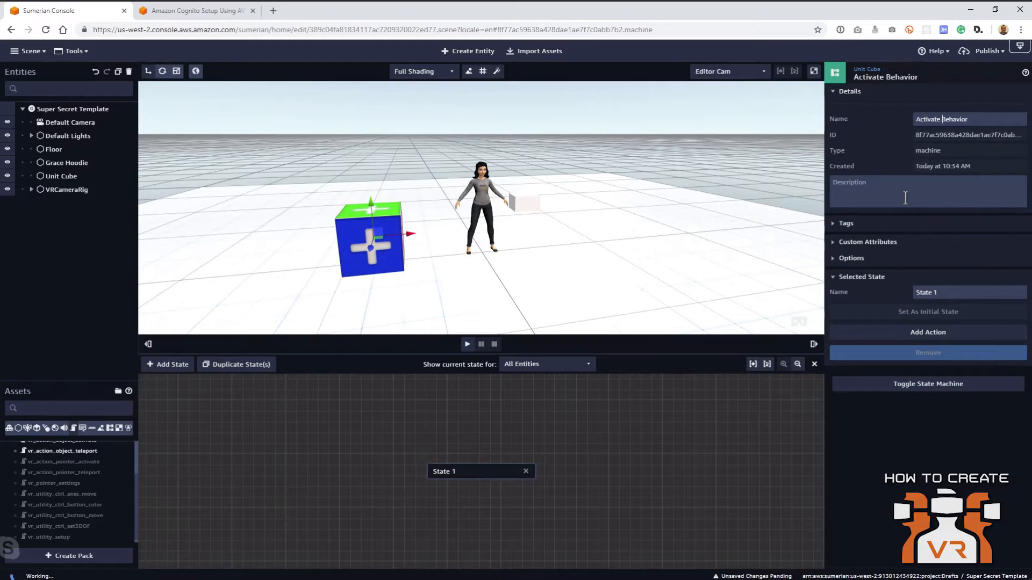
- Rename the behavior's initial state to Listen and add a Listen action to it
{"action": "left_click", "coordinate": [908, 291]}
{"action": "type", "text": "Listen"}
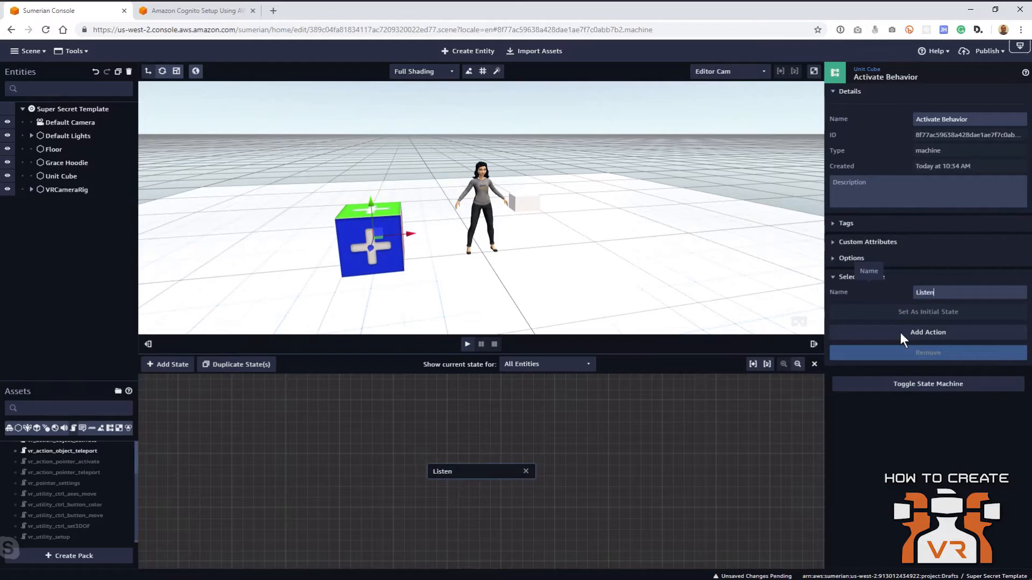
{"action": "left_click", "coordinate": [900, 333]}
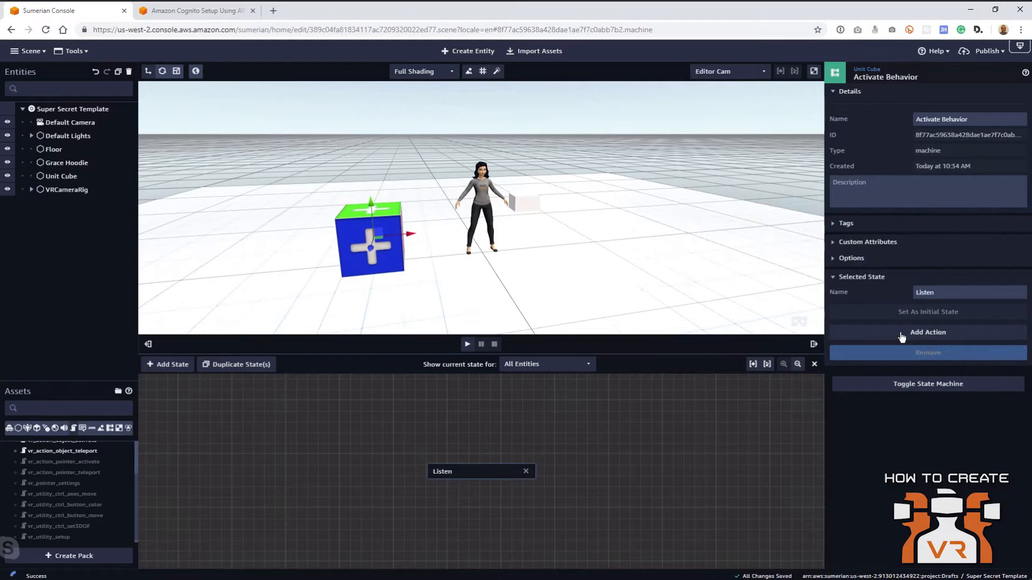
{"action": "left_click", "coordinate": [608, 171]}
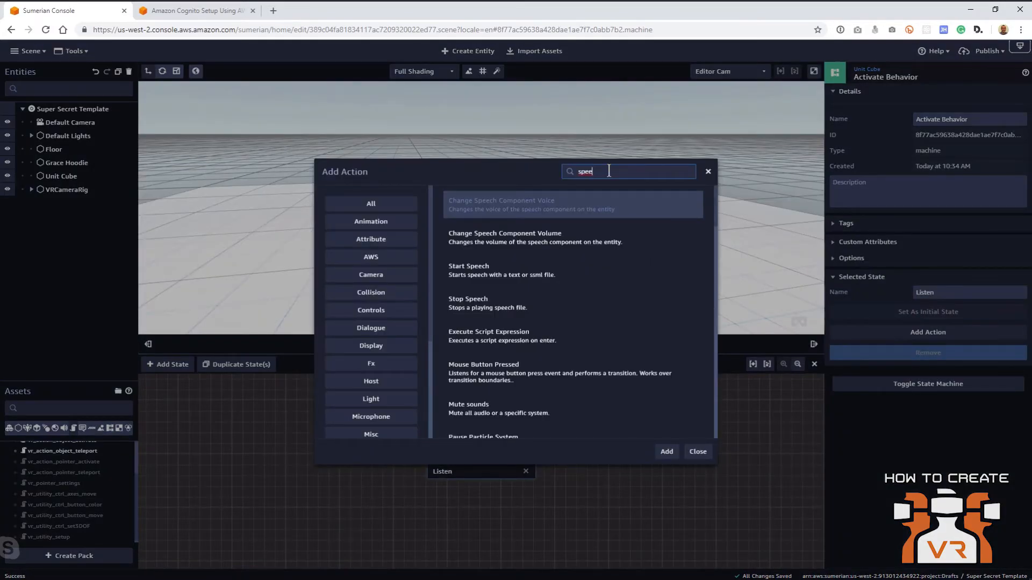
{"action": "key", "text": "BackSpace"}
{"action": "key", "text": "BackSpace"}
{"action": "key", "text": "BackSpace"}
{"action": "key", "text": "BackSpace"}
{"action": "type", "text": "list"}
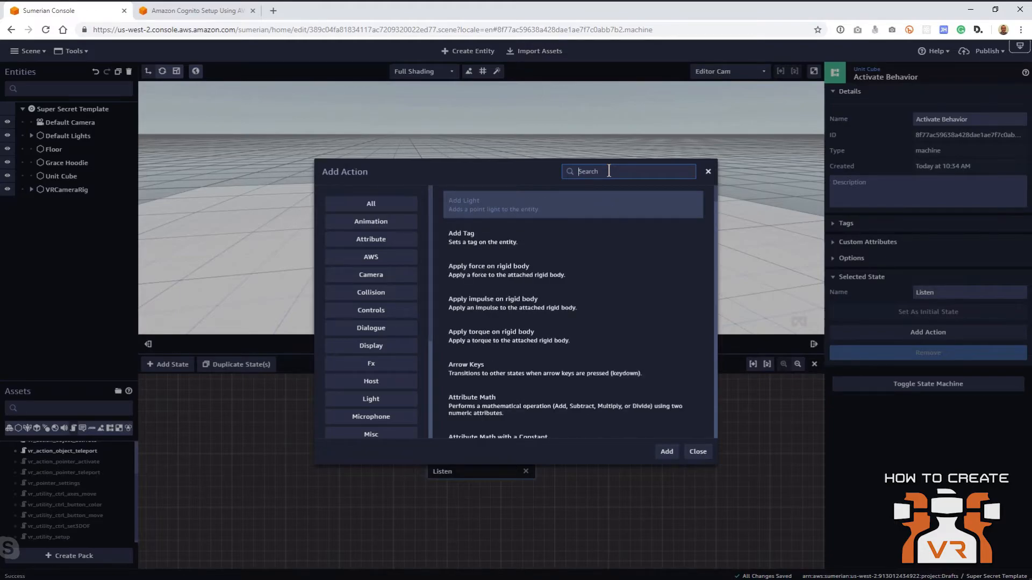
{"action": "type", "text": "e"}
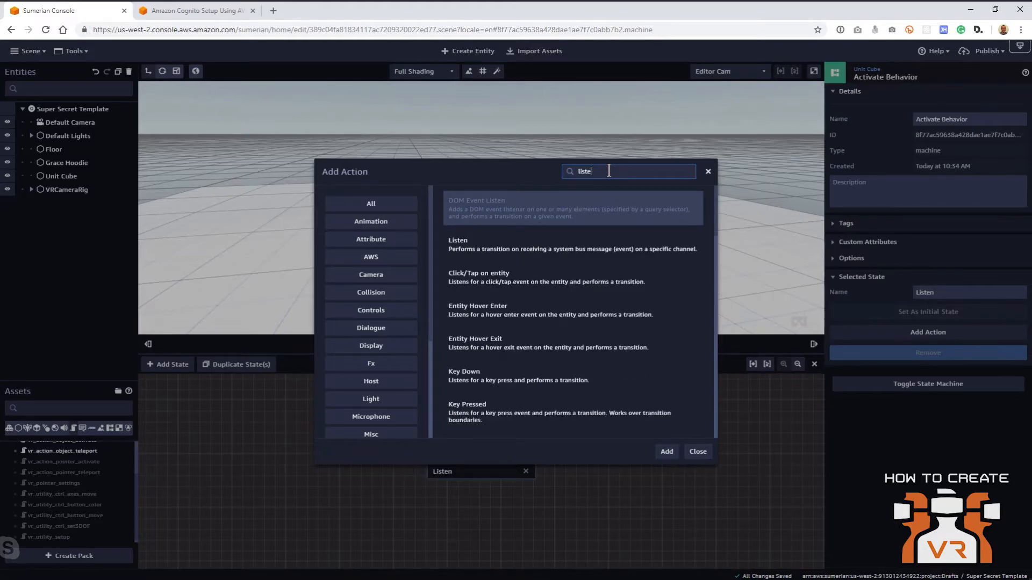
{"action": "left_click", "coordinate": [576, 243]}
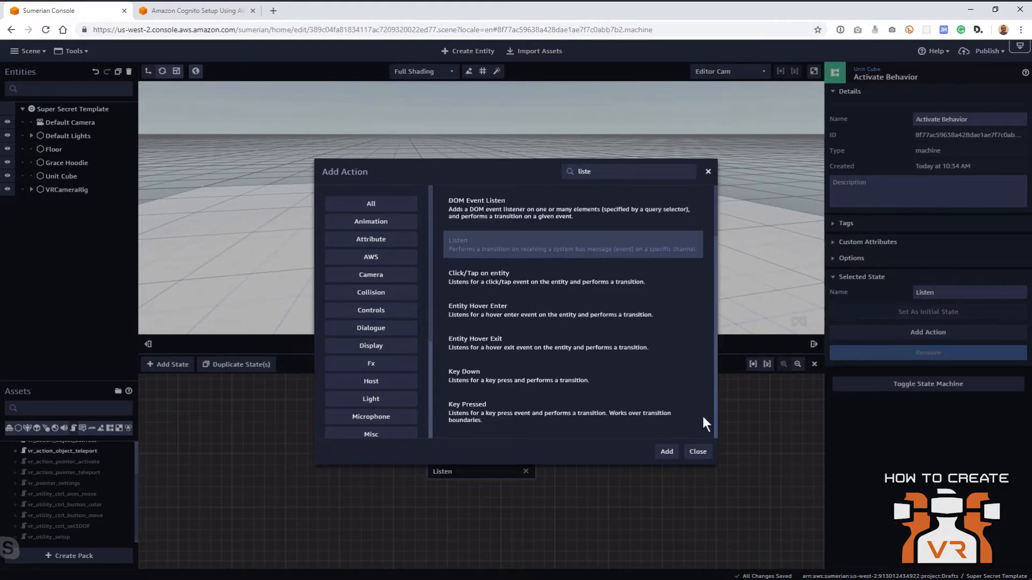
{"action": "left_click", "coordinate": [667, 451]}
- Set the Listen action's message channel to activateUnitCube and move the Listen state toward the upper left of the graph
{"action": "left_click", "coordinate": [931, 330]}
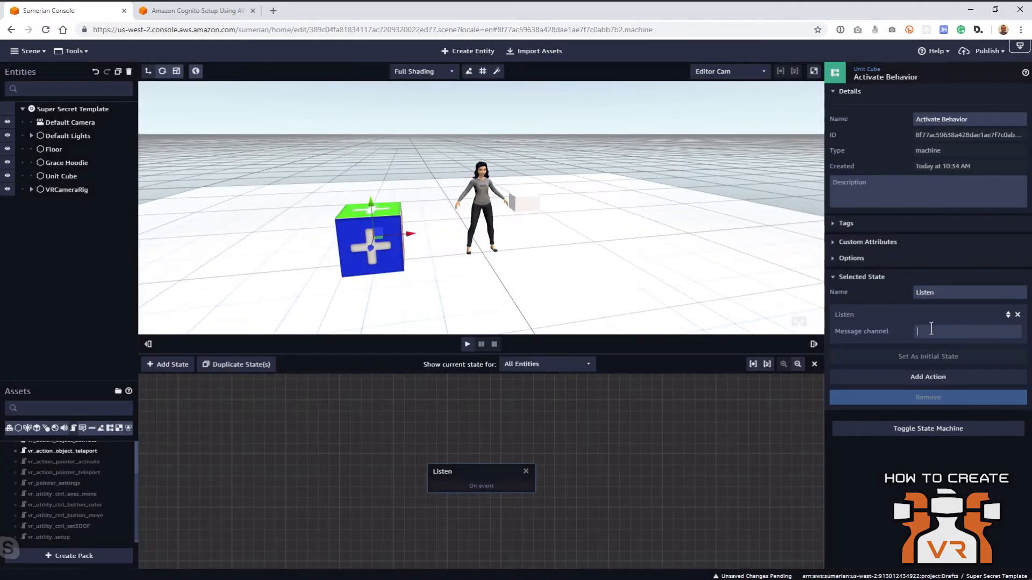
{"action": "type", "text": "activateUnitCube"}
{"action": "left_click_drag", "start_coordinate": [473, 467], "coordinate": [258, 430]}
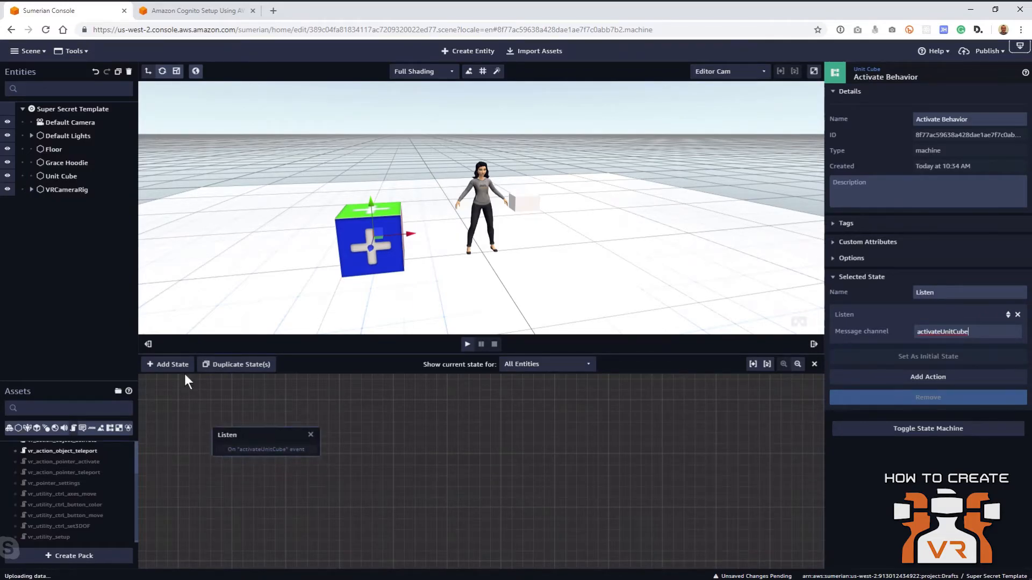
- Add a new state beside the Listen state and name it Scale Up
{"action": "left_click", "coordinate": [172, 365]}
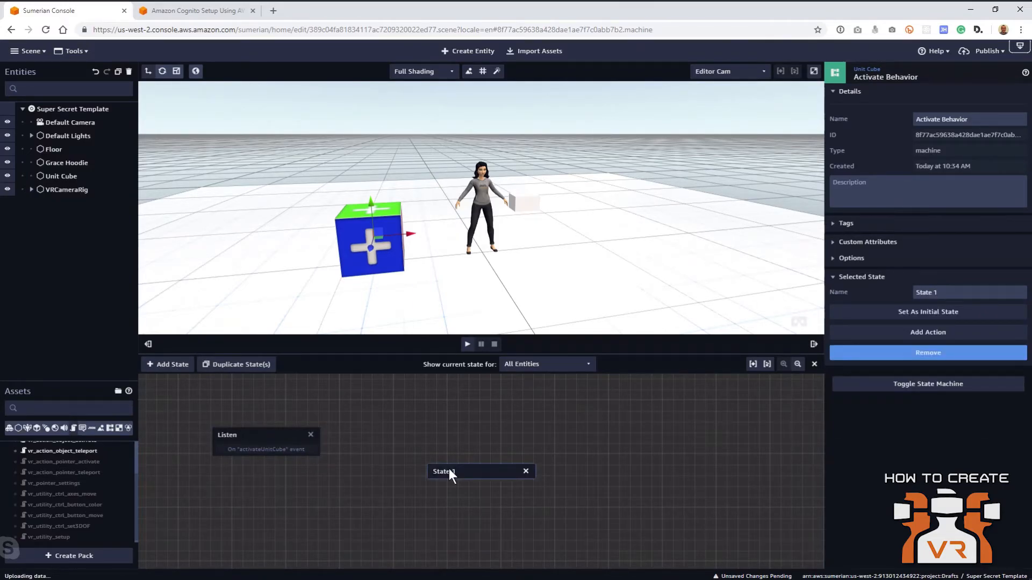
{"action": "left_click_drag", "start_coordinate": [449, 469], "coordinate": [409, 432]}
{"action": "left_click_drag", "start_coordinate": [937, 293], "coordinate": [892, 293]}
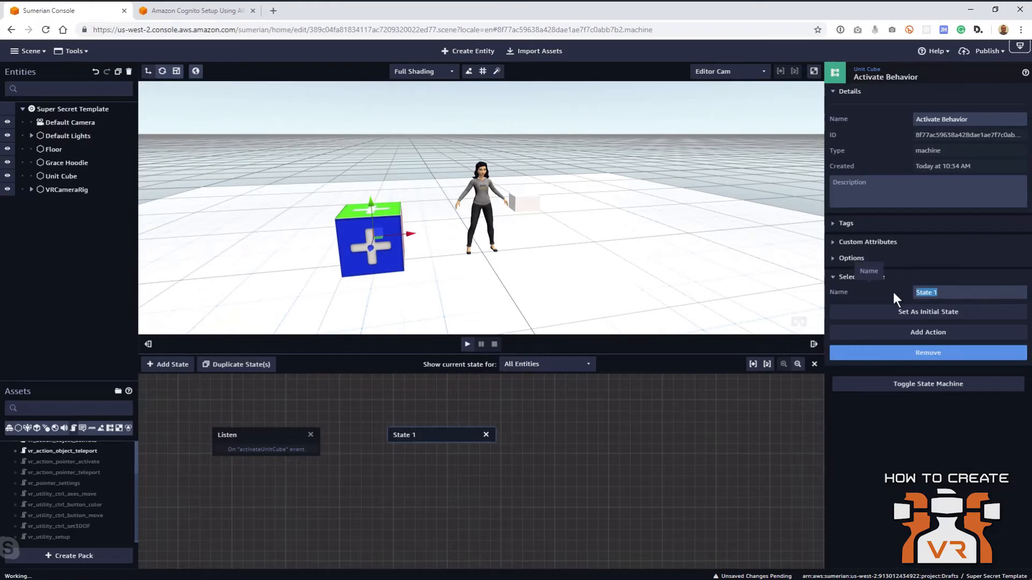
{"action": "type", "text": "Scale Up"}
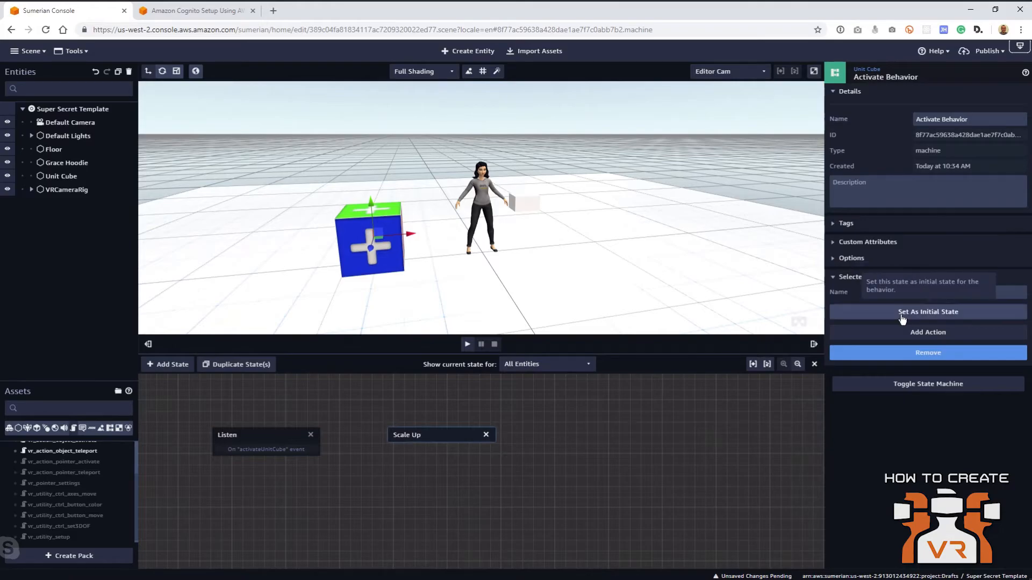
- Add a Tween Scale action to the Scale Up state
{"action": "left_click", "coordinate": [913, 332]}
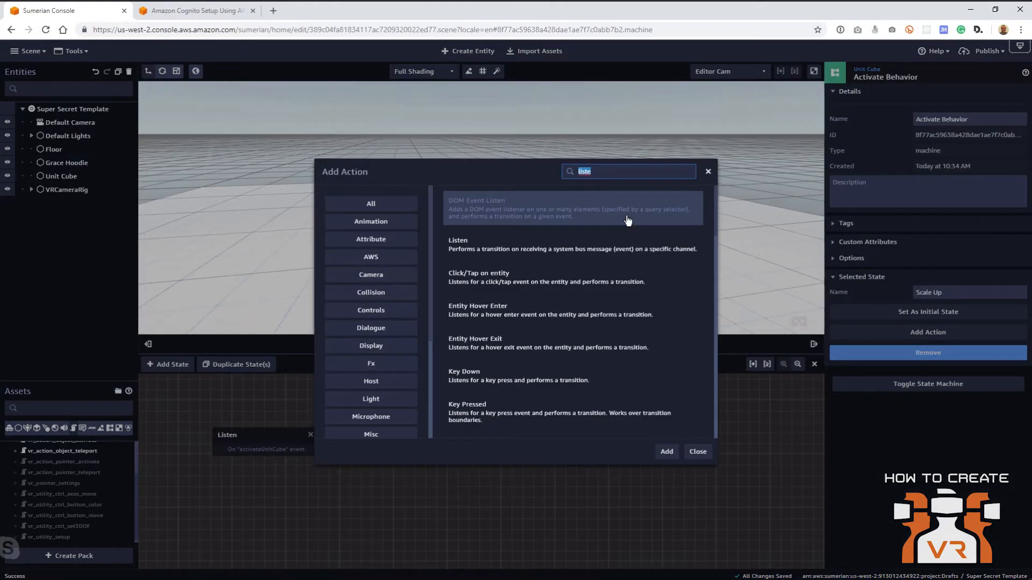
{"action": "type", "text": "scale"}
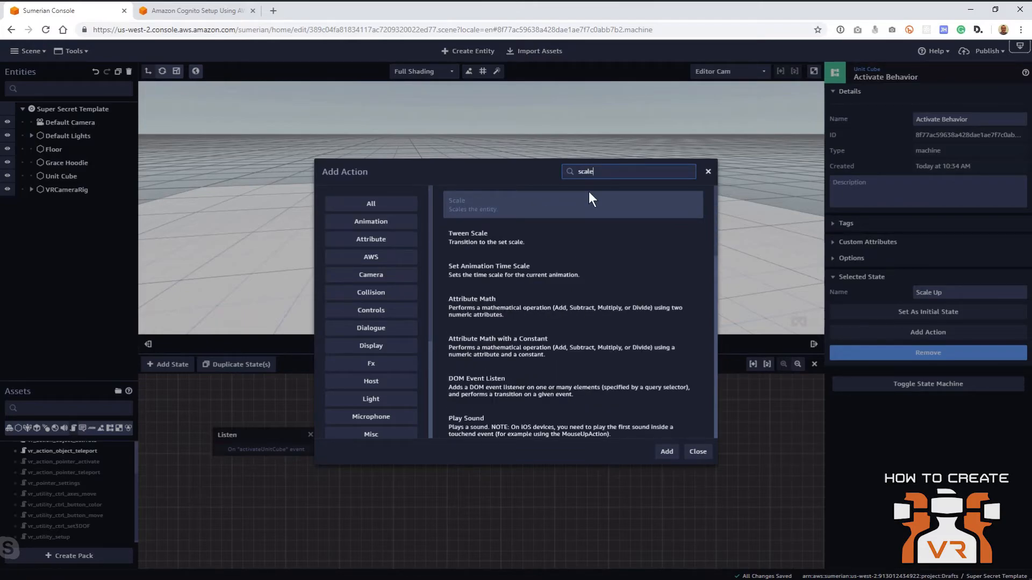
{"action": "left_click", "coordinate": [486, 239]}
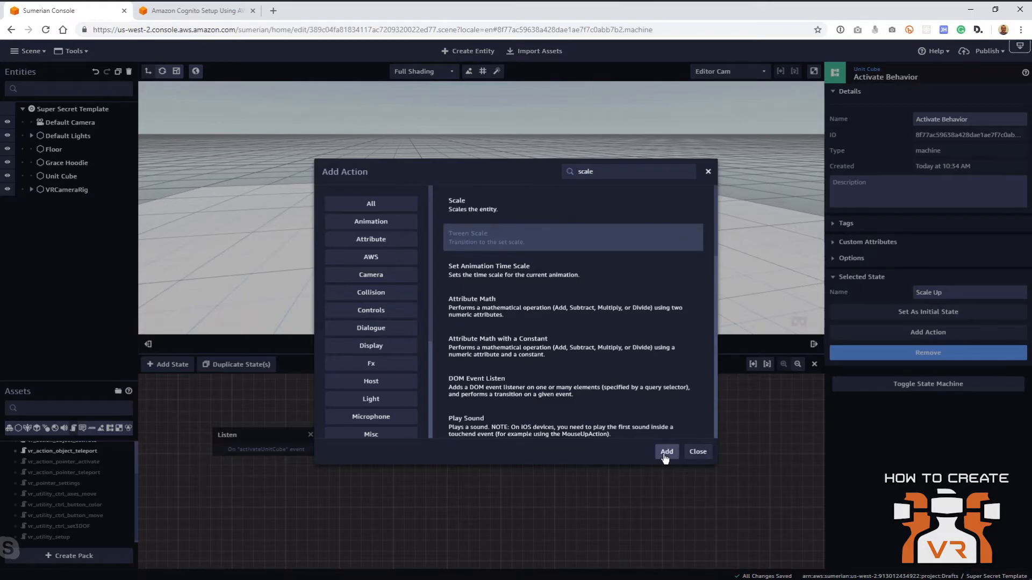
{"action": "left_click", "coordinate": [665, 452]}
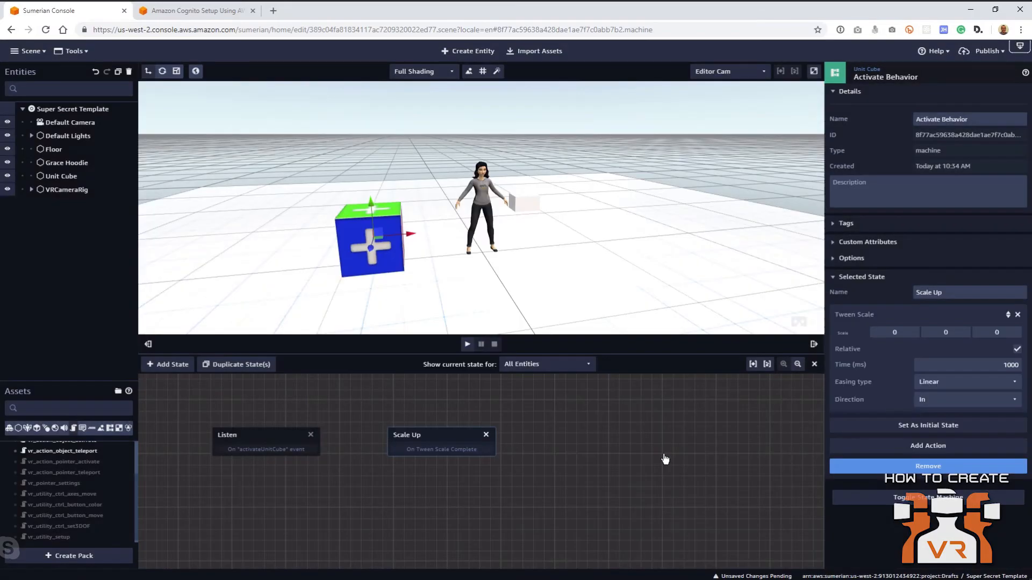
- Set Scale Up's tween to 0.2 on all three axes, 250 ms and Quadratic easing, and link Listen's activateUnitCube event to Scale Up
{"action": "left_click", "coordinate": [893, 328]}
{"action": "type", "text": "0.2"}
{"action": "key", "text": "Tab"}
{"action": "type", "text": ".2"}
{"action": "key", "text": "Tab"}
{"action": "type", "text": "0.2"}
{"action": "left_click_drag", "start_coordinate": [1003, 366], "coordinate": [1018, 366]}
{"action": "type", "text": "250"}
{"action": "left_click", "coordinate": [963, 388]}
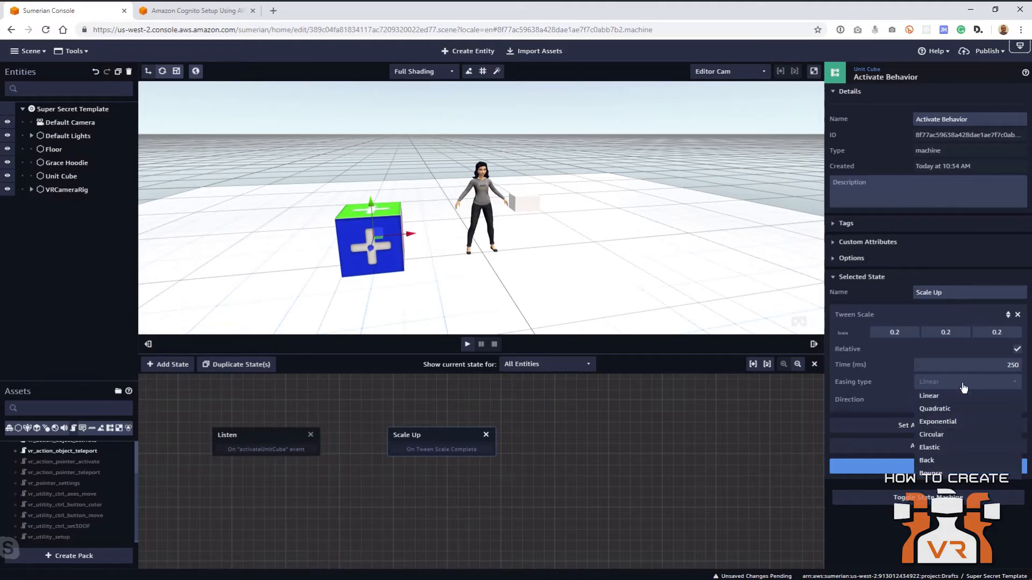
{"action": "left_click", "coordinate": [935, 408]}
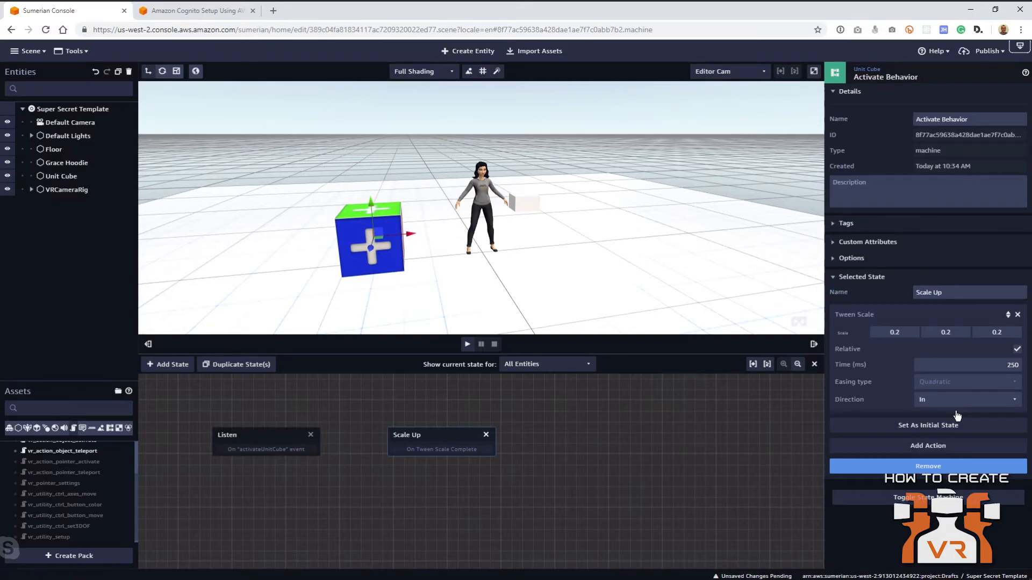
{"action": "left_click_drag", "start_coordinate": [296, 452], "coordinate": [410, 450]}
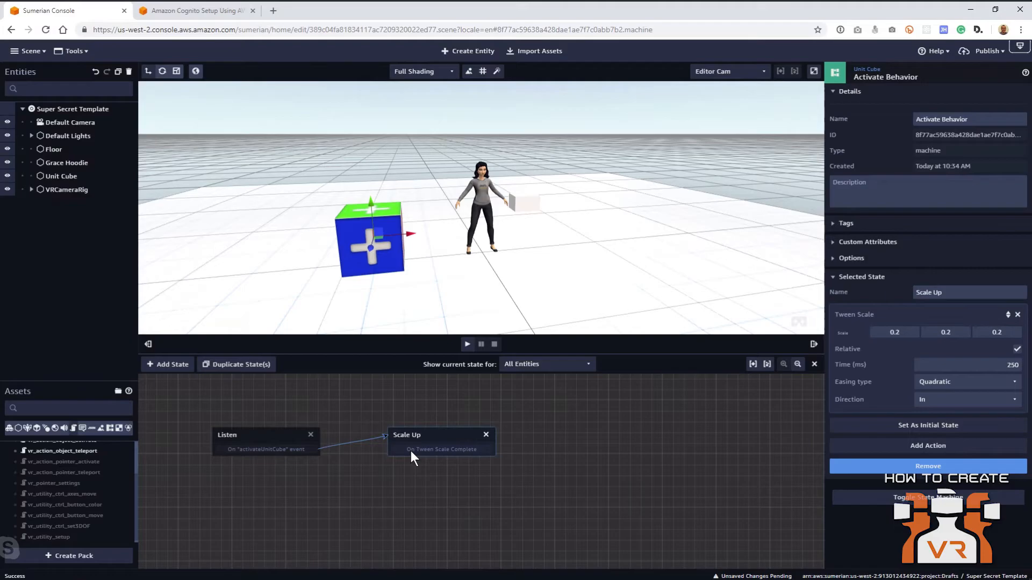
- Add a third state below Listen and Scale Up in the graph and name it Scale Down
{"action": "left_click", "coordinate": [170, 365]}
{"action": "left_click_drag", "start_coordinate": [480, 472], "coordinate": [364, 502]}
{"action": "left_click_drag", "start_coordinate": [941, 292], "coordinate": [906, 294]}
{"action": "type", "text": "Scale"}
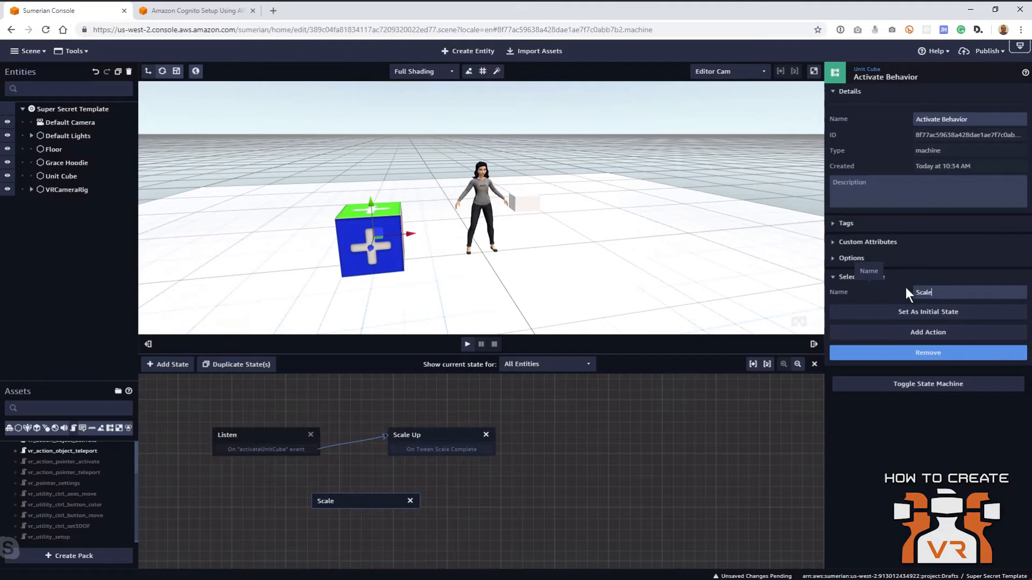
{"action": "type", "text": " Down"}
- Add a Tween Scale action to the Scale Down state
{"action": "left_click", "coordinate": [929, 332]}
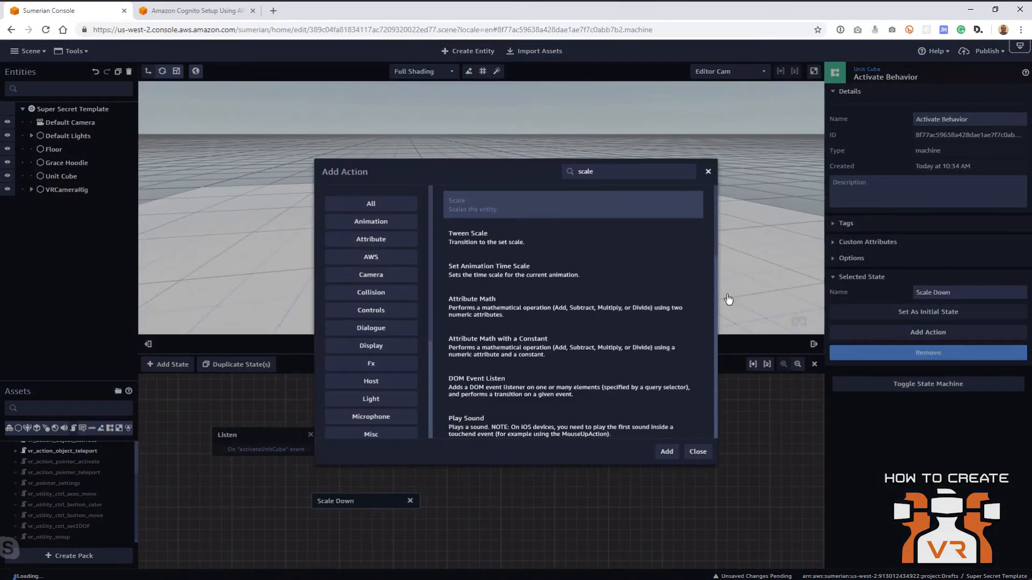
{"action": "left_click", "coordinate": [537, 239]}
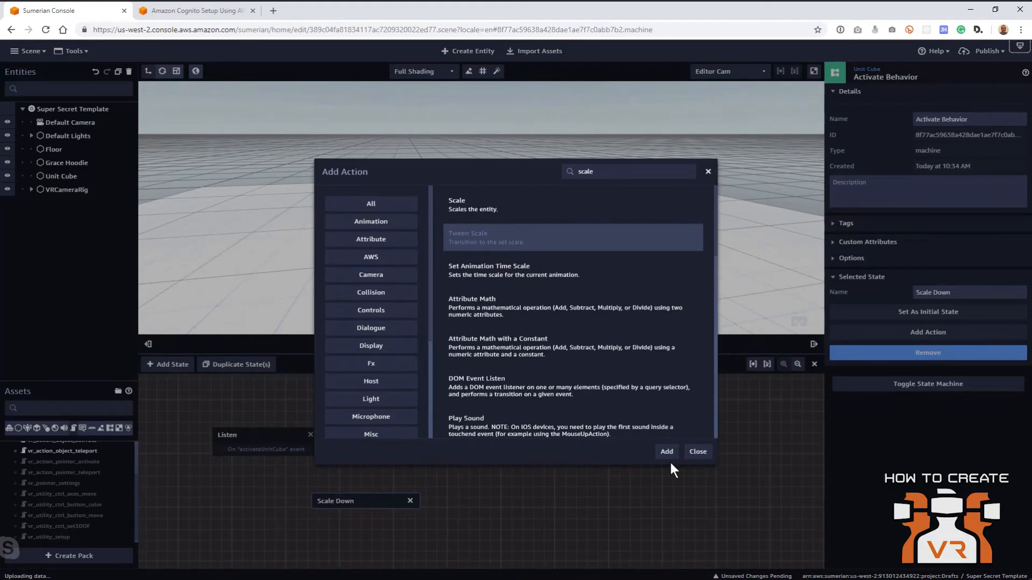
{"action": "left_click", "coordinate": [666, 452]}
- Set the Scale Down tween's scale to -0.2 on the X, Y and Z axes
{"action": "left_click", "coordinate": [905, 333]}
{"action": "key", "text": "BackSpace"}
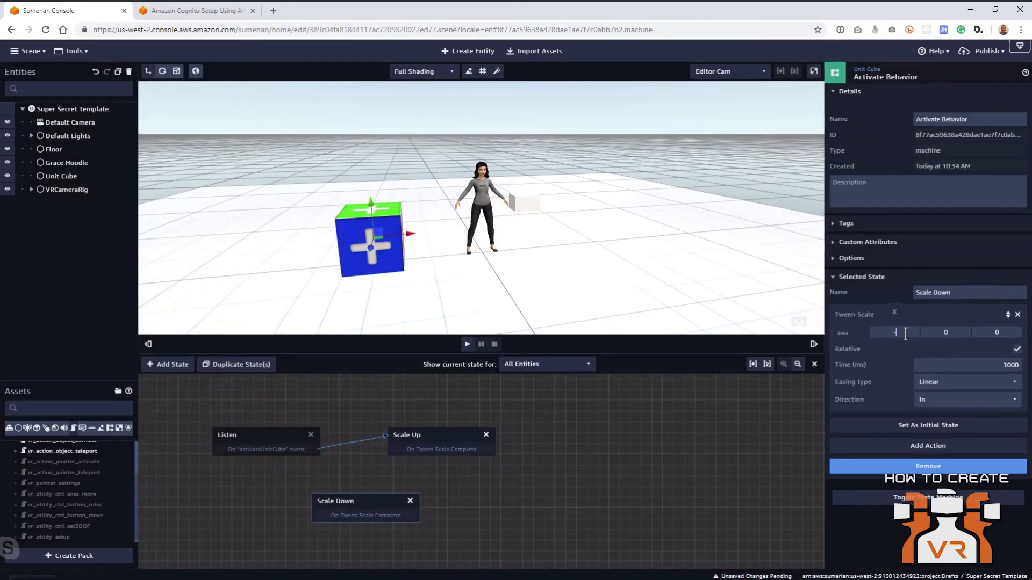
{"action": "type", "text": "-2"}
{"action": "left_click", "coordinate": [938, 329]}
{"action": "type", "text": "-0.2"}
{"action": "key", "text": "Tab"}
{"action": "type", "text": "-2"}
- Give Scale Down's tween 250 ms and Quadratic easing, and link Scale Up's completion to Scale Down and Scale Down's completion to Listen
{"action": "double_click", "coordinate": [1013, 361]}
{"action": "type", "text": "250"}
{"action": "left_click", "coordinate": [975, 383]}
{"action": "left_click", "coordinate": [946, 409]}
{"action": "left_click_drag", "start_coordinate": [450, 448], "coordinate": [258, 444]}
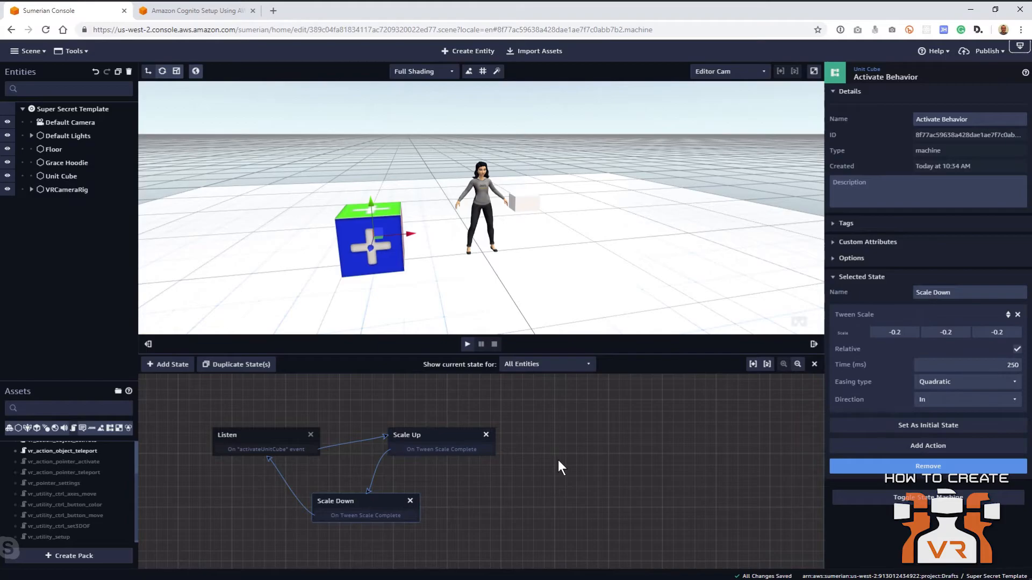
- Capture a screenshot of the current view as the thumbnail for the Super Secret Template scene
{"action": "left_click", "coordinate": [82, 110]}
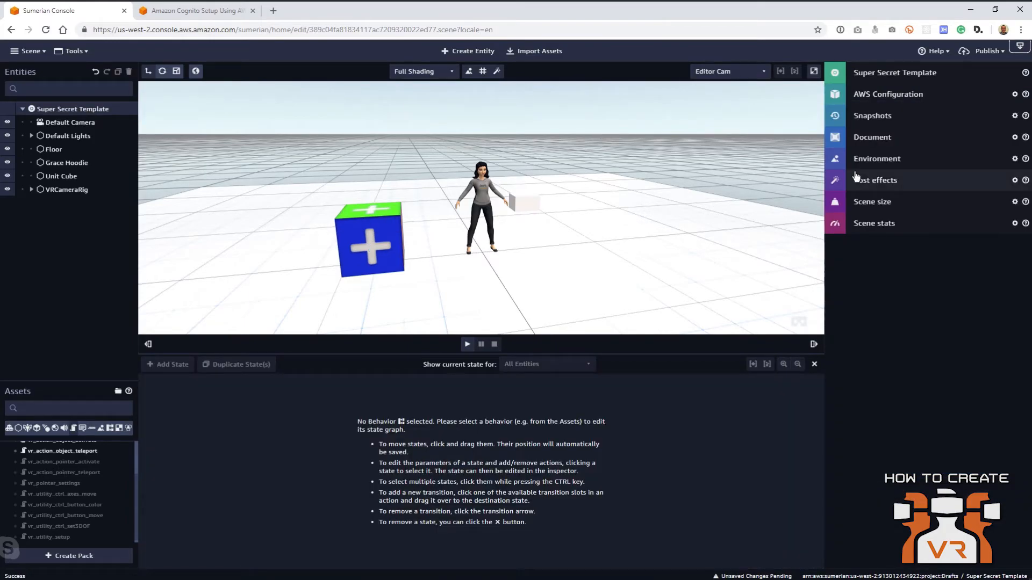
{"action": "left_click", "coordinate": [891, 77]}
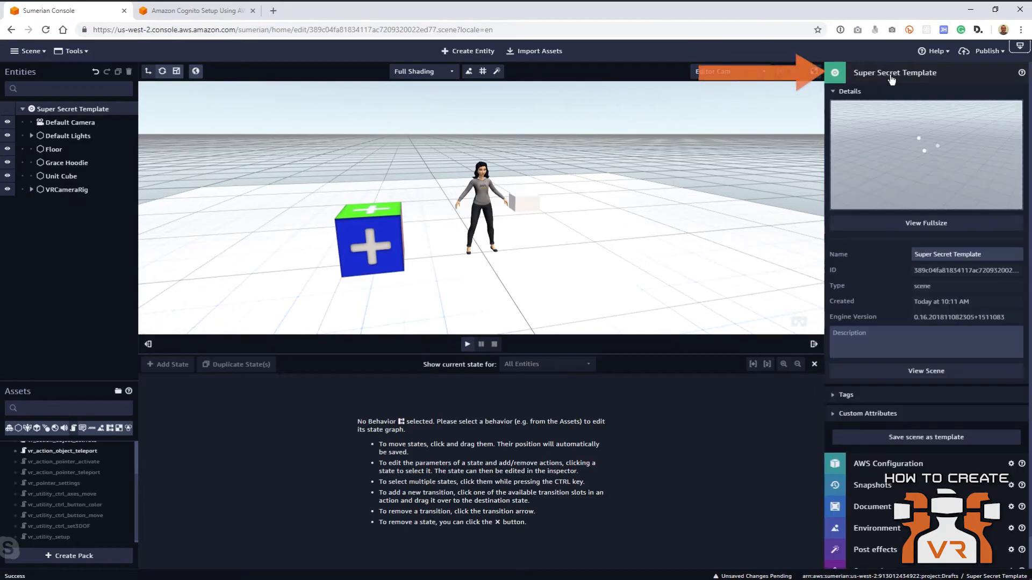
{"action": "mouse_move", "coordinate": [904, 157]}
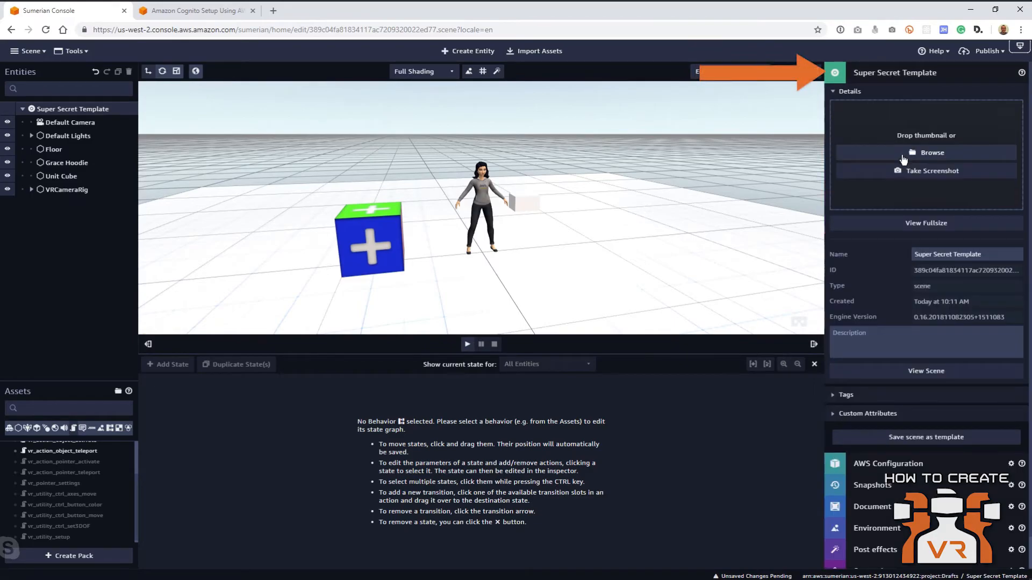
{"action": "left_click", "coordinate": [905, 176]}
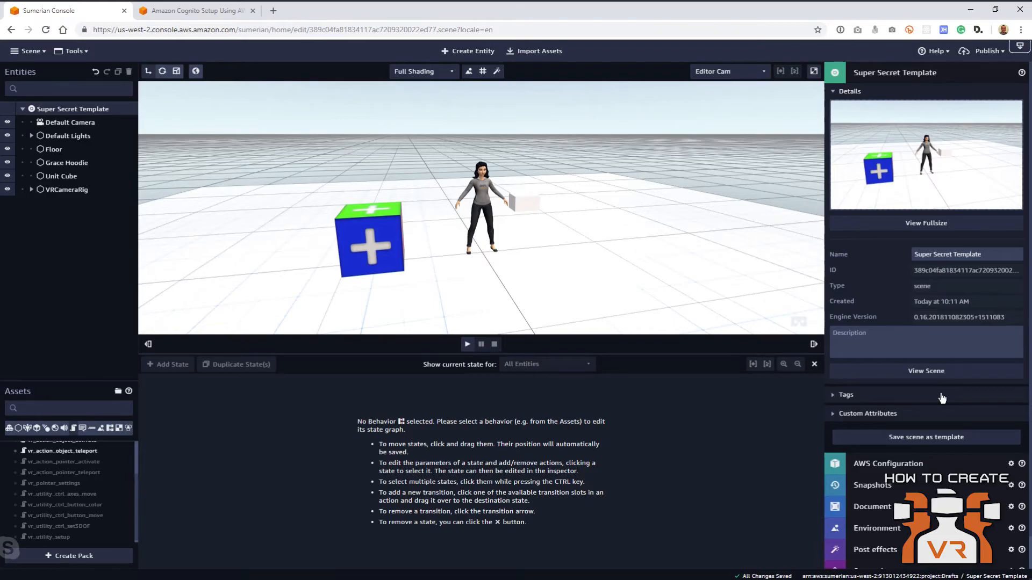
- Save the scene as a template in Super Secret Project
{"action": "left_click", "coordinate": [967, 445]}
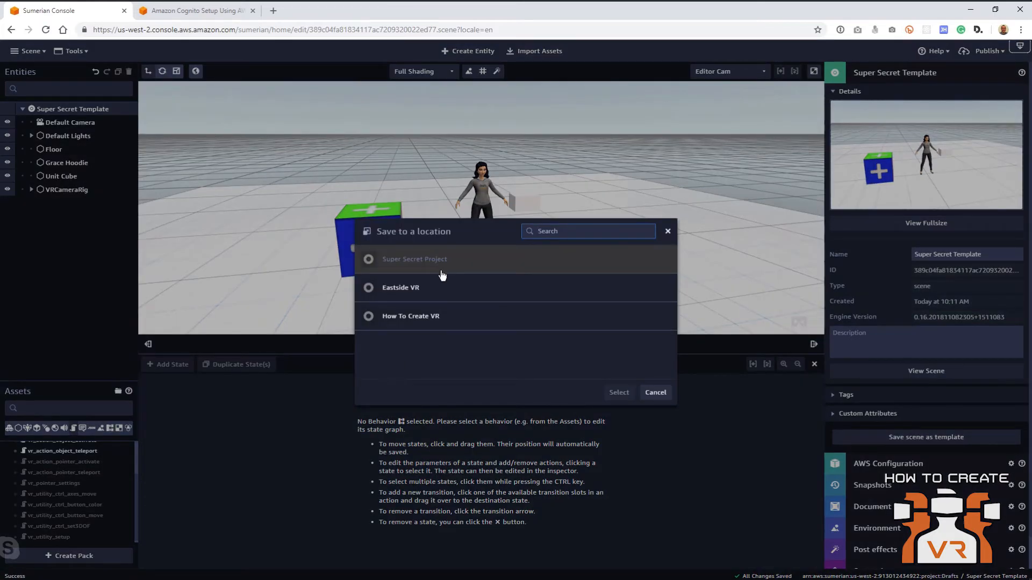
{"action": "left_click", "coordinate": [412, 265]}
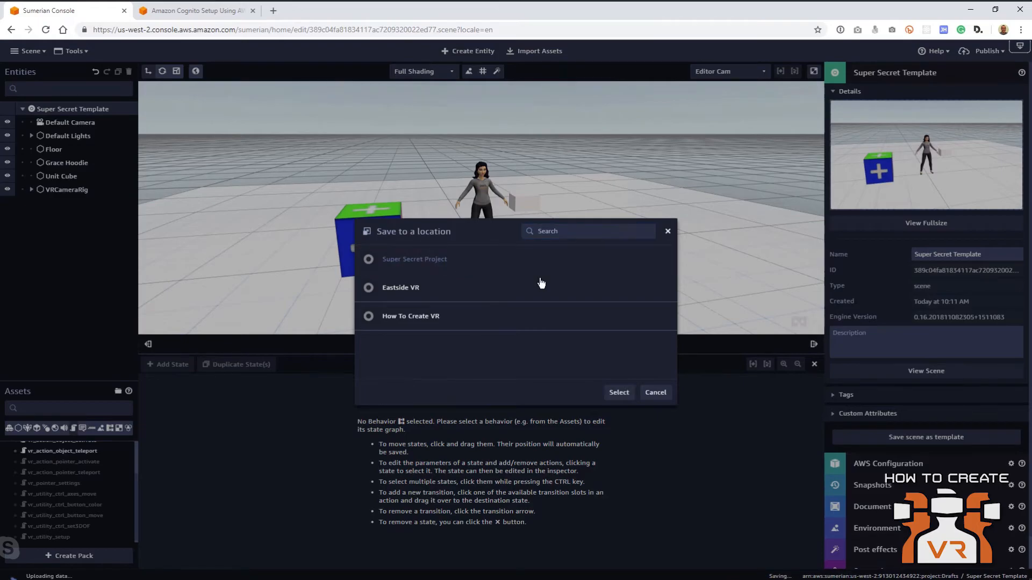
{"action": "left_click", "coordinate": [618, 392]}
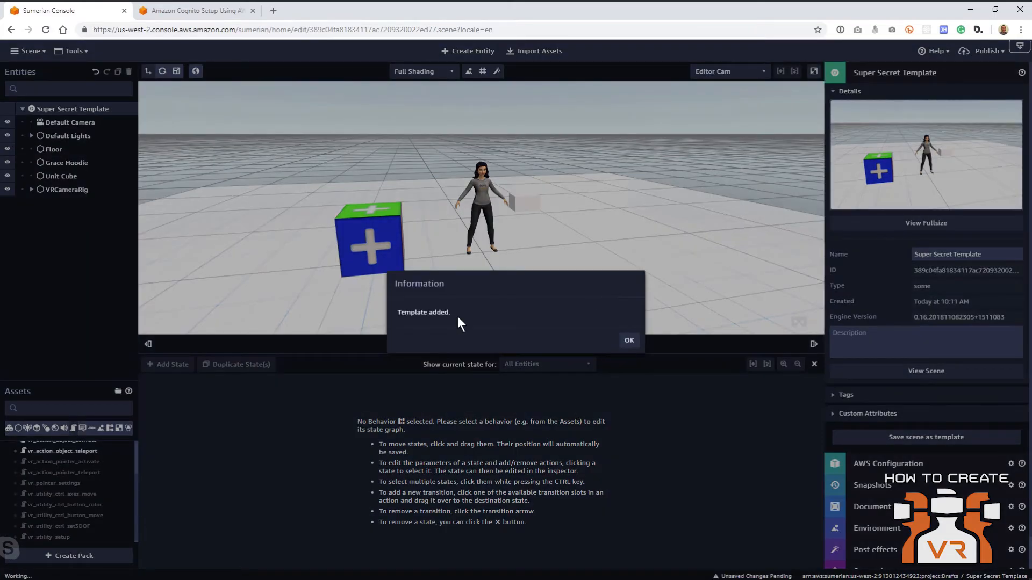
{"action": "left_click", "coordinate": [627, 341]}
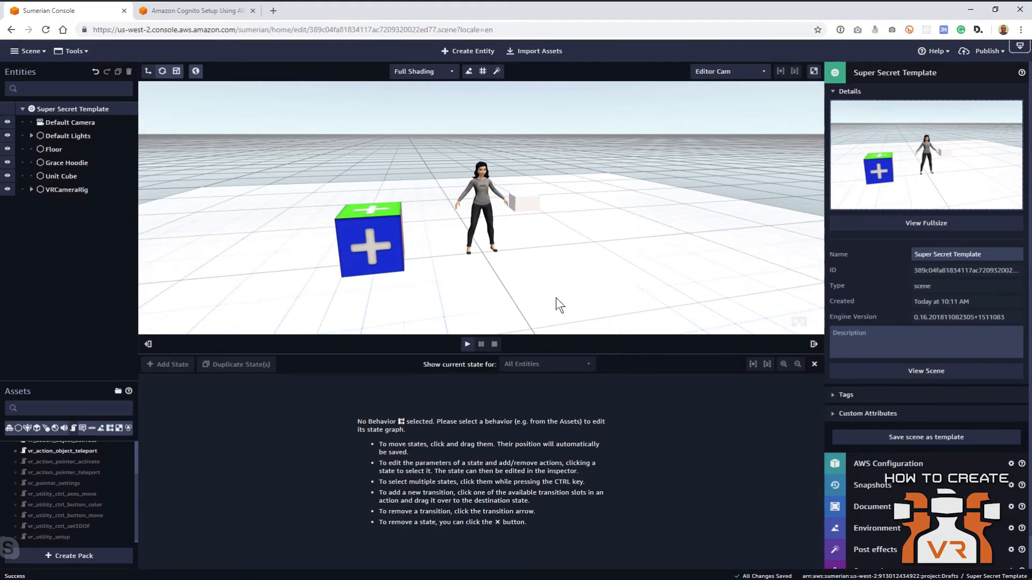
- Exit to the dashboard and open the template list of Super Secret Project
{"action": "left_click", "coordinate": [33, 52]}
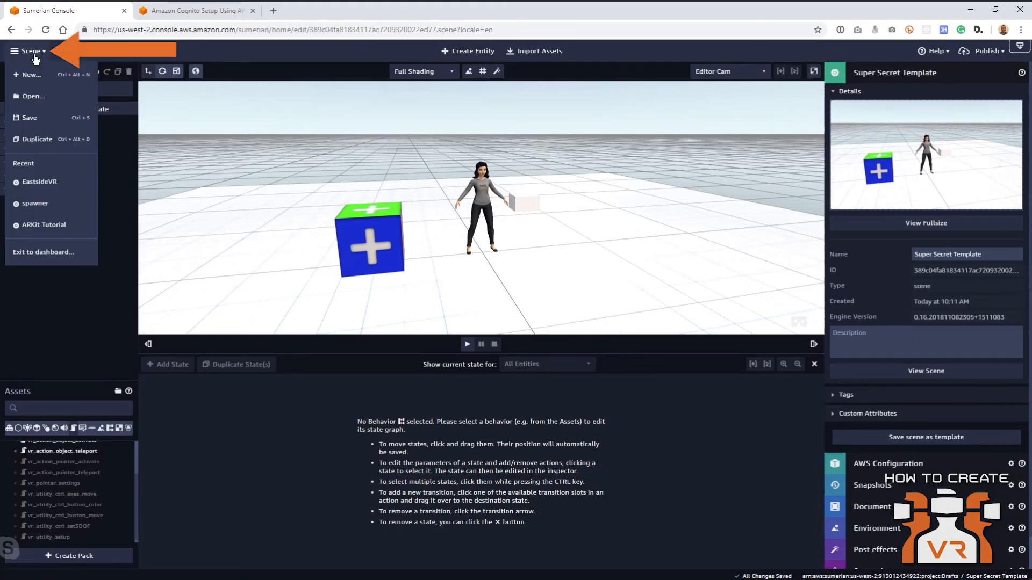
{"action": "left_click", "coordinate": [55, 252]}
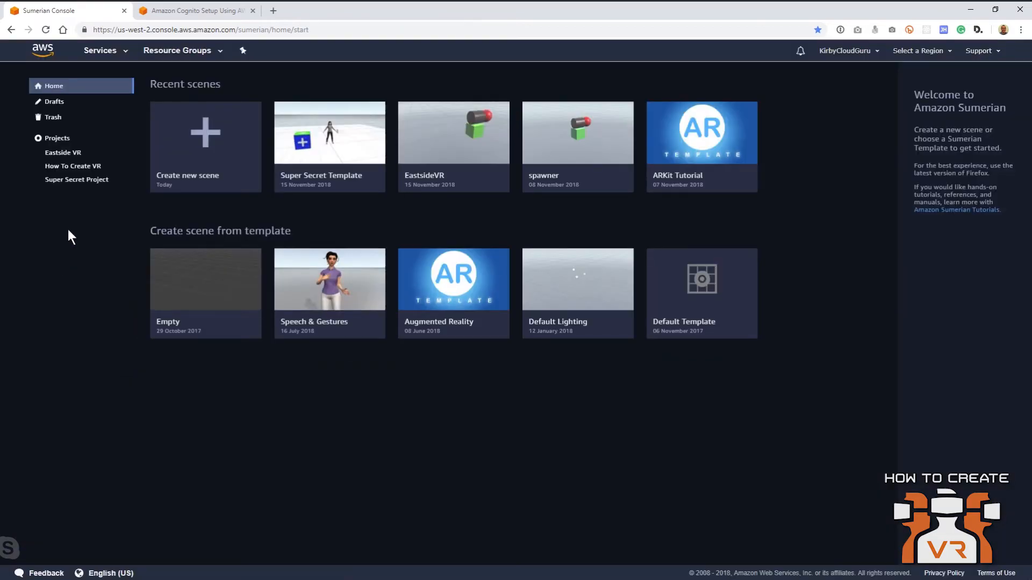
{"action": "left_click", "coordinate": [75, 180]}
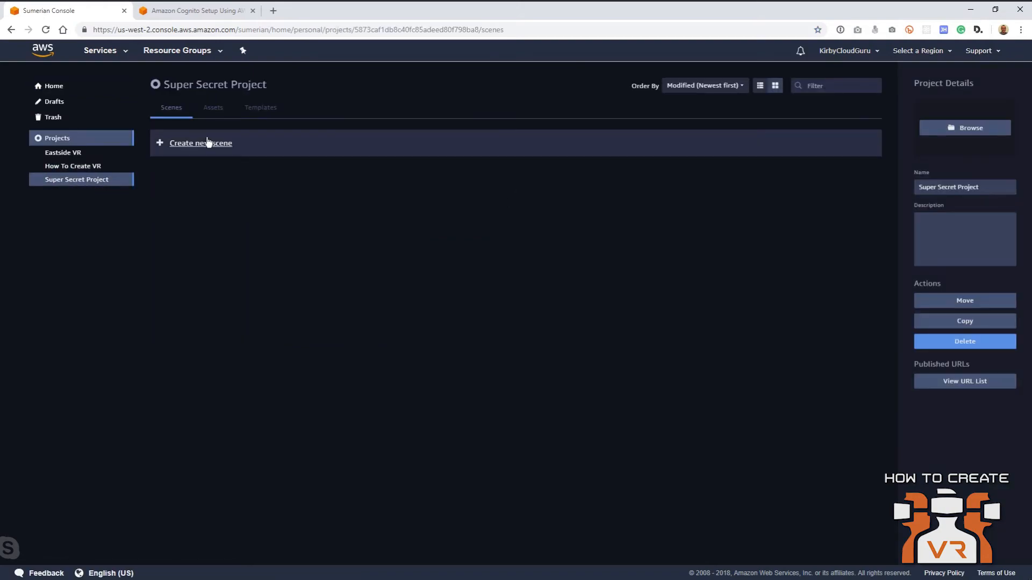
{"action": "left_click", "coordinate": [249, 113]}
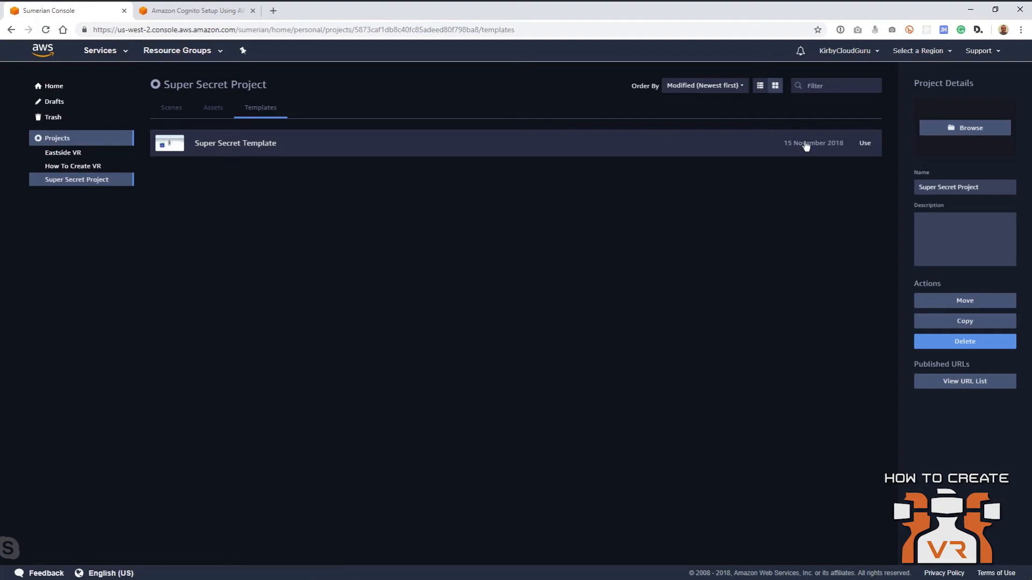
- Create a scene named Test Template from Super Secret Template inside Super Secret Project
{"action": "left_click", "coordinate": [863, 143]}
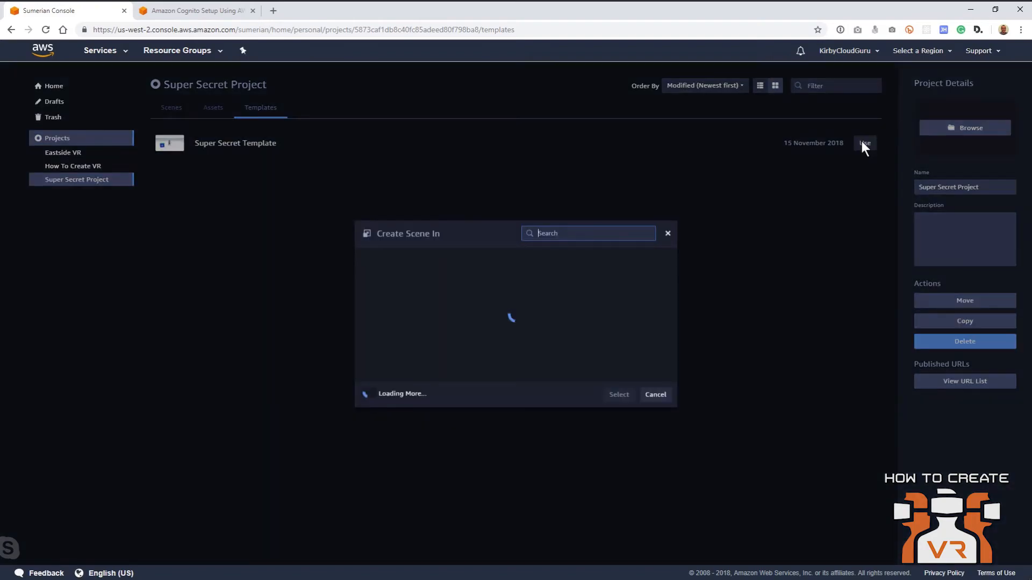
{"action": "left_click", "coordinate": [433, 265]}
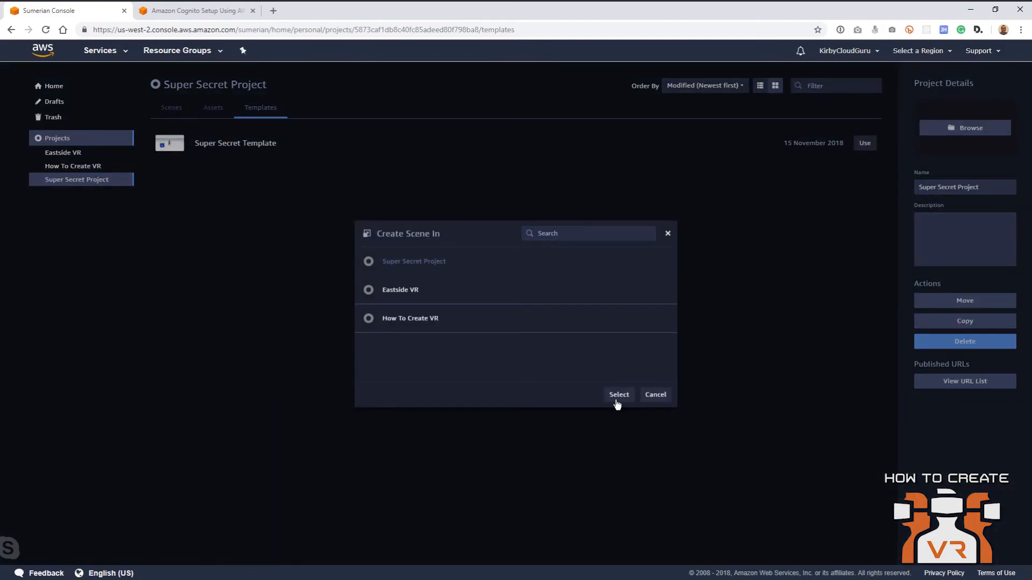
{"action": "left_click", "coordinate": [616, 395]}
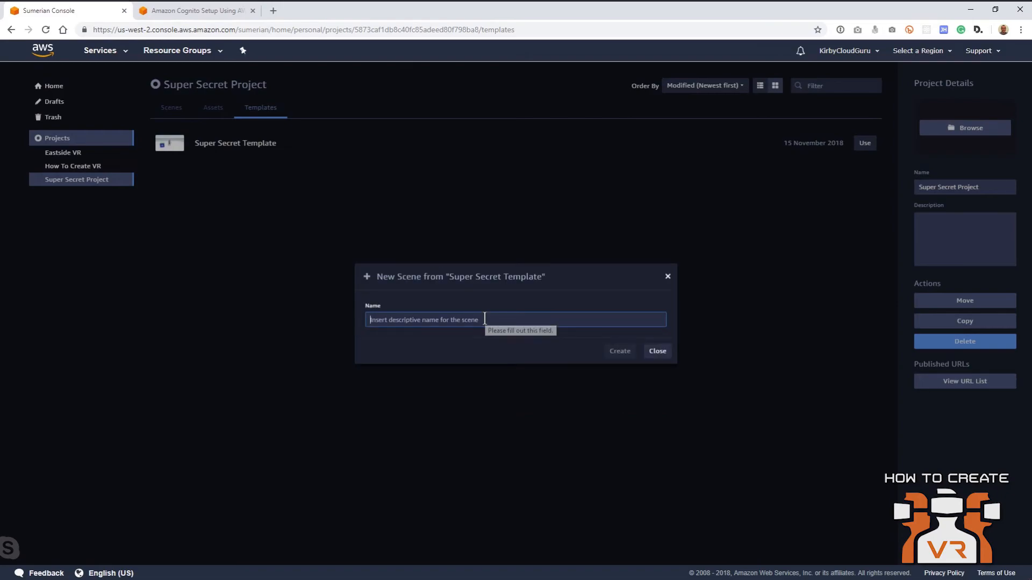
{"action": "type", "text": "Test Template"}
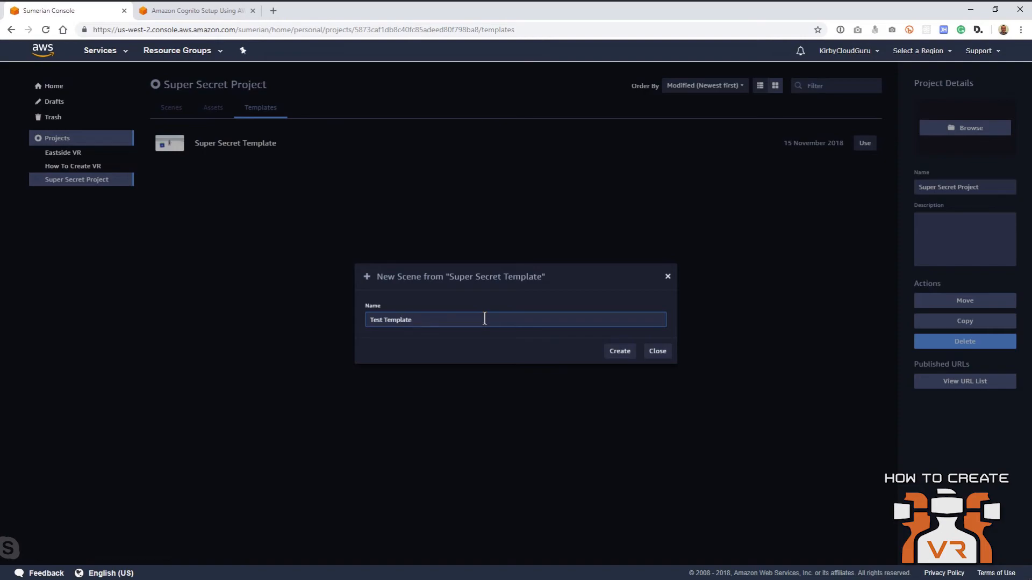
{"action": "left_click", "coordinate": [617, 352]}
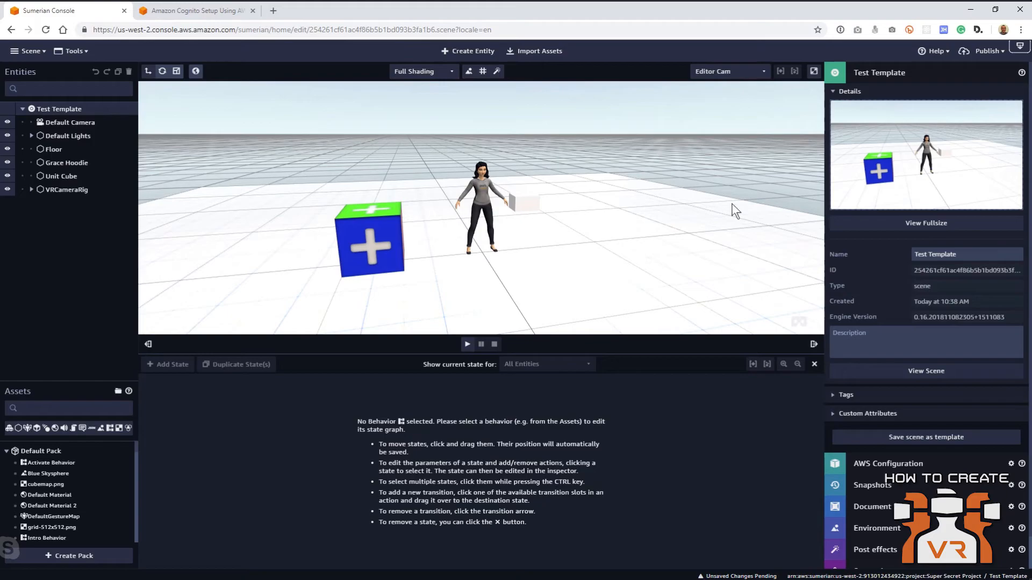
- Publish the Test Template scene with a public link
{"action": "left_click", "coordinate": [977, 52]}
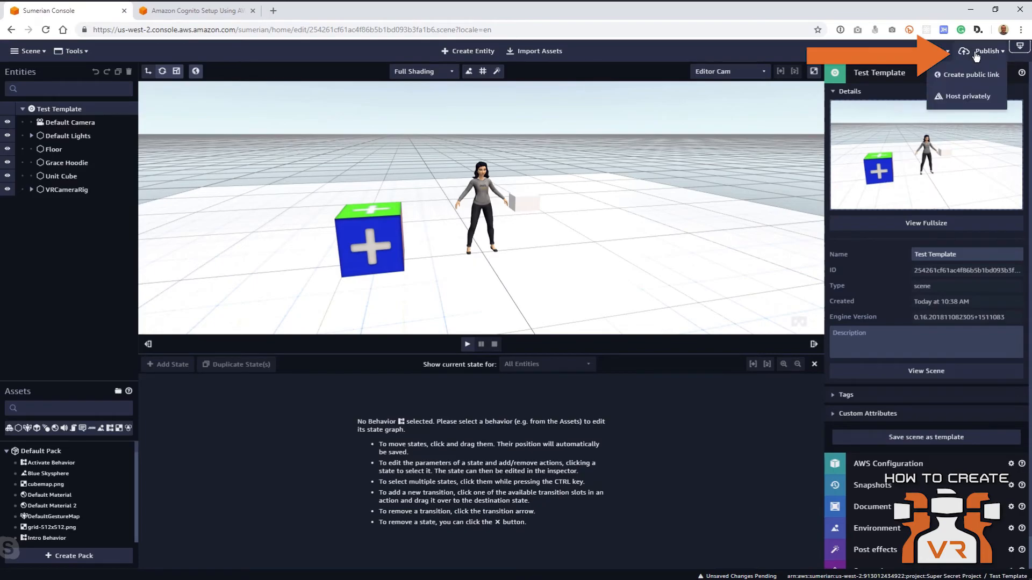
{"action": "left_click", "coordinate": [972, 77]}
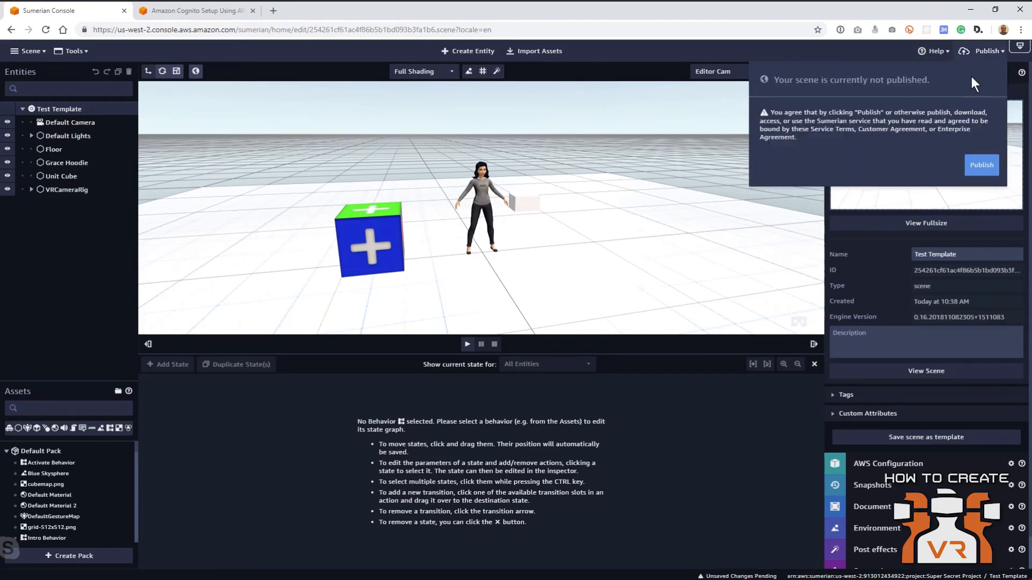
{"action": "left_click", "coordinate": [979, 167]}
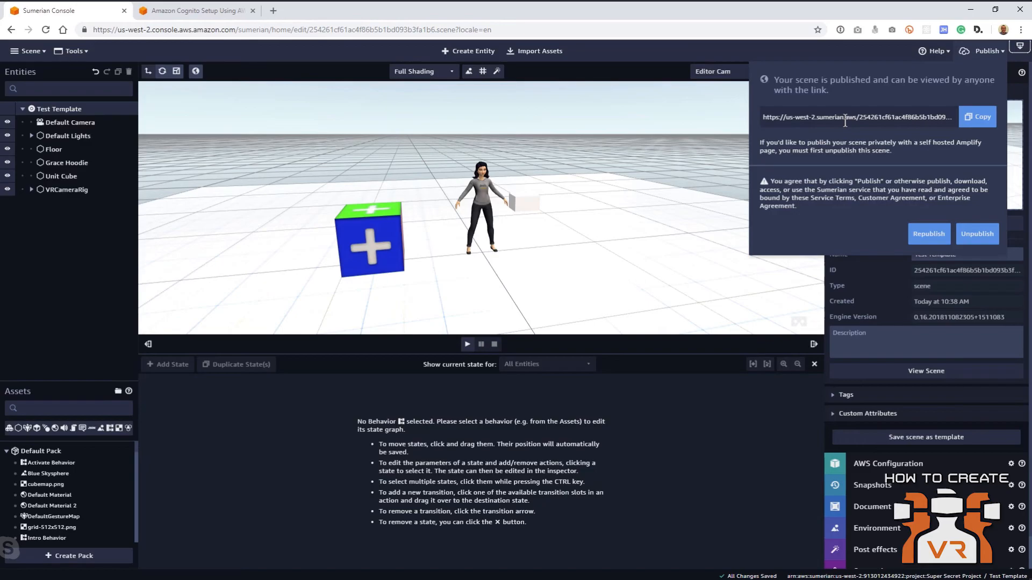
- Copy the published scene's public link and open it in a new browser tab
{"action": "left_click", "coordinate": [978, 117]}
{"action": "left_click", "coordinate": [273, 11]}
{"action": "key", "text": "ctrl+v"}
{"action": "key", "text": "Return"}
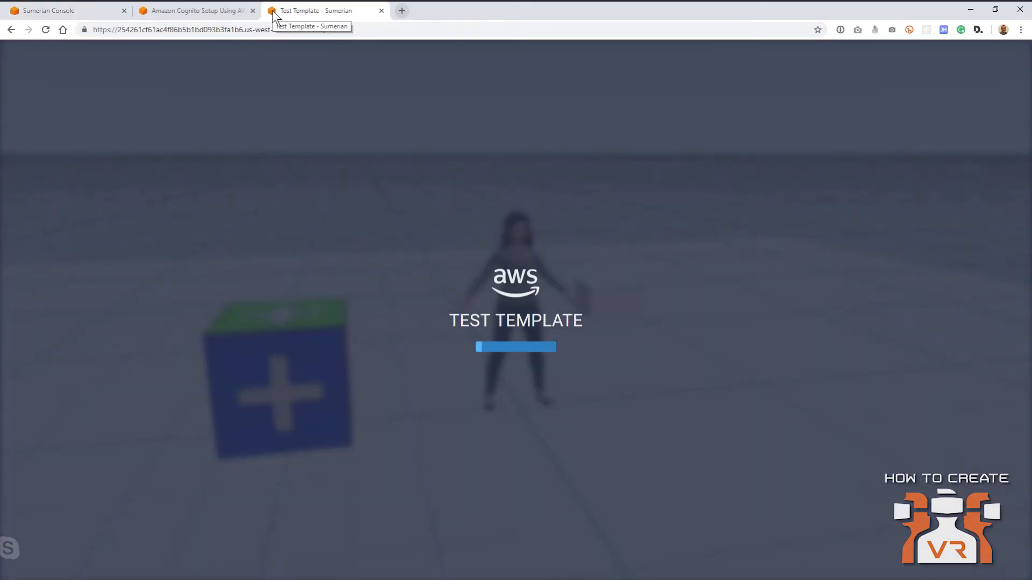